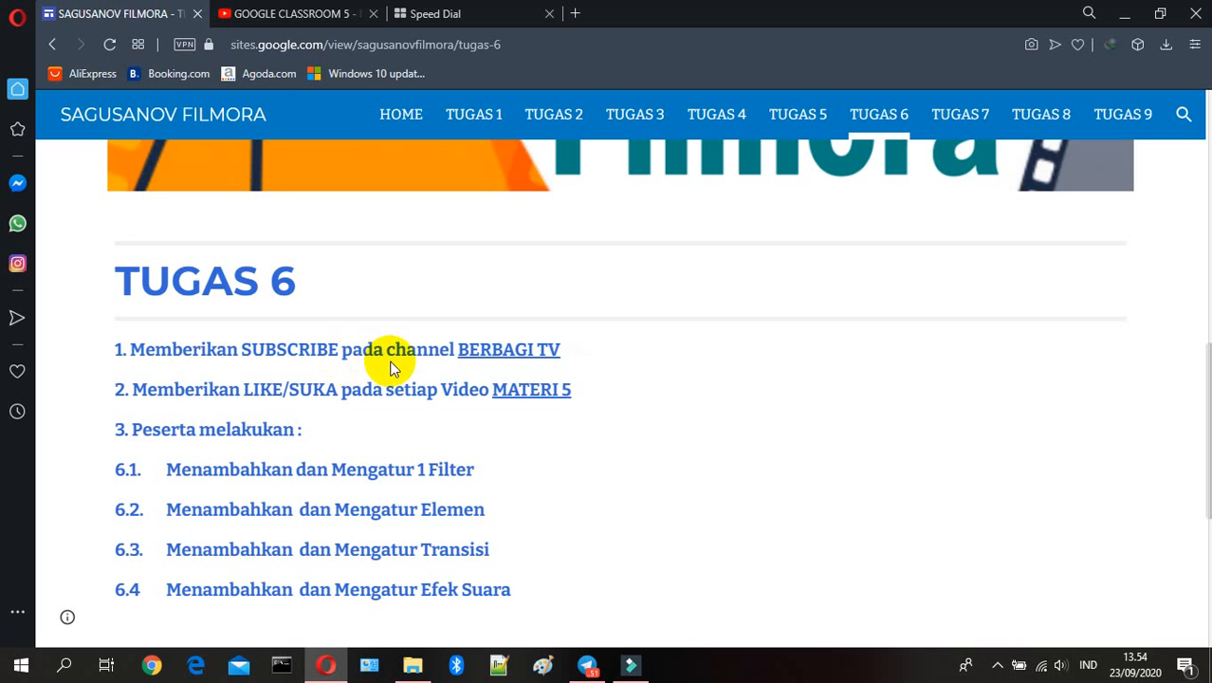
Set the BERBAGI TV channel's notifications to Semua on the Google Classroom 5 video page, and return to the Tugas 6 page
click(321, 19)
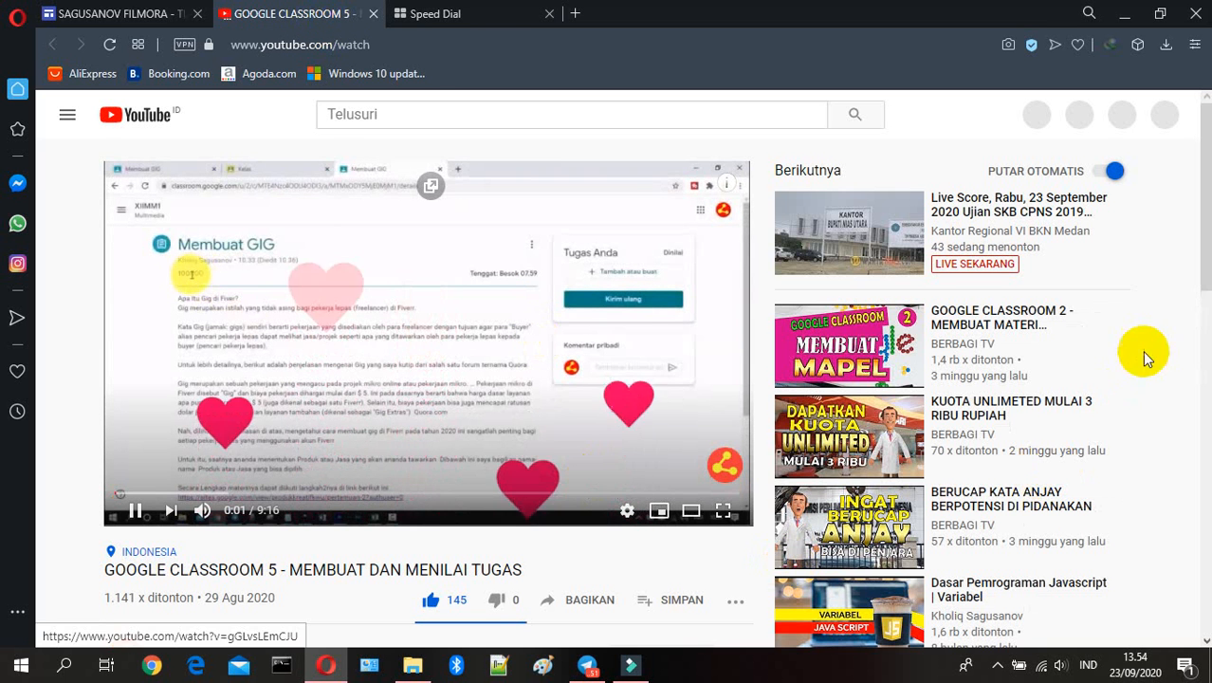
scroll(1202, 639, down, 3)
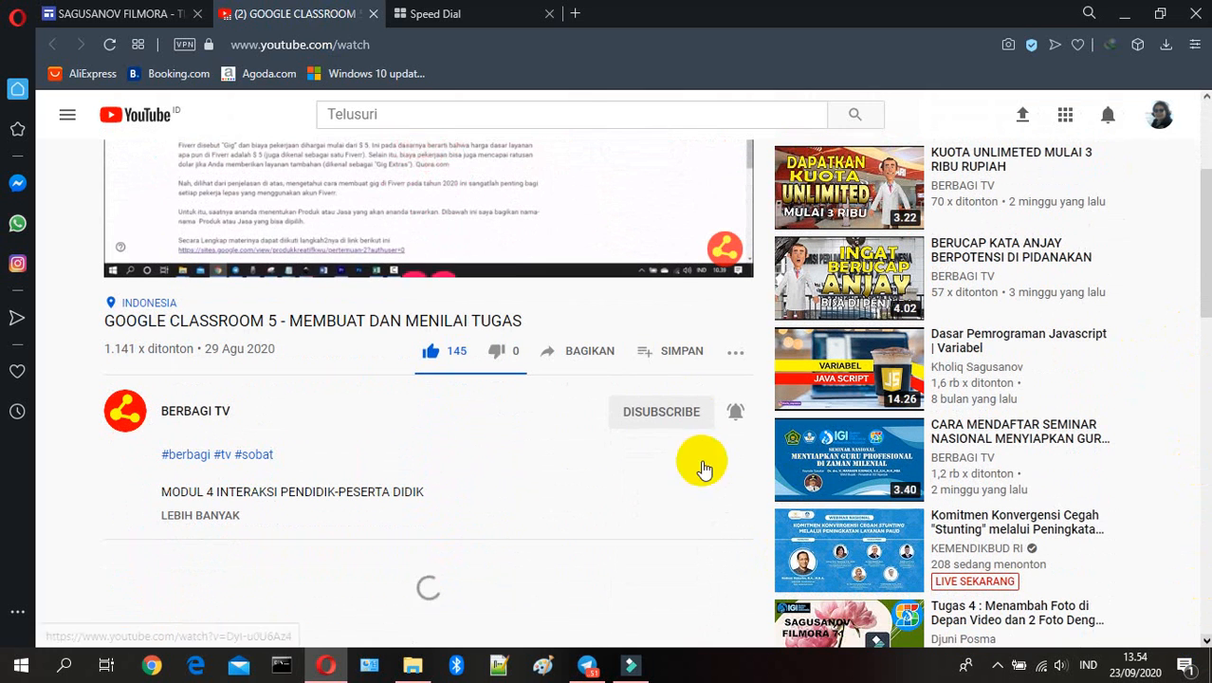
click(736, 417)
click(734, 423)
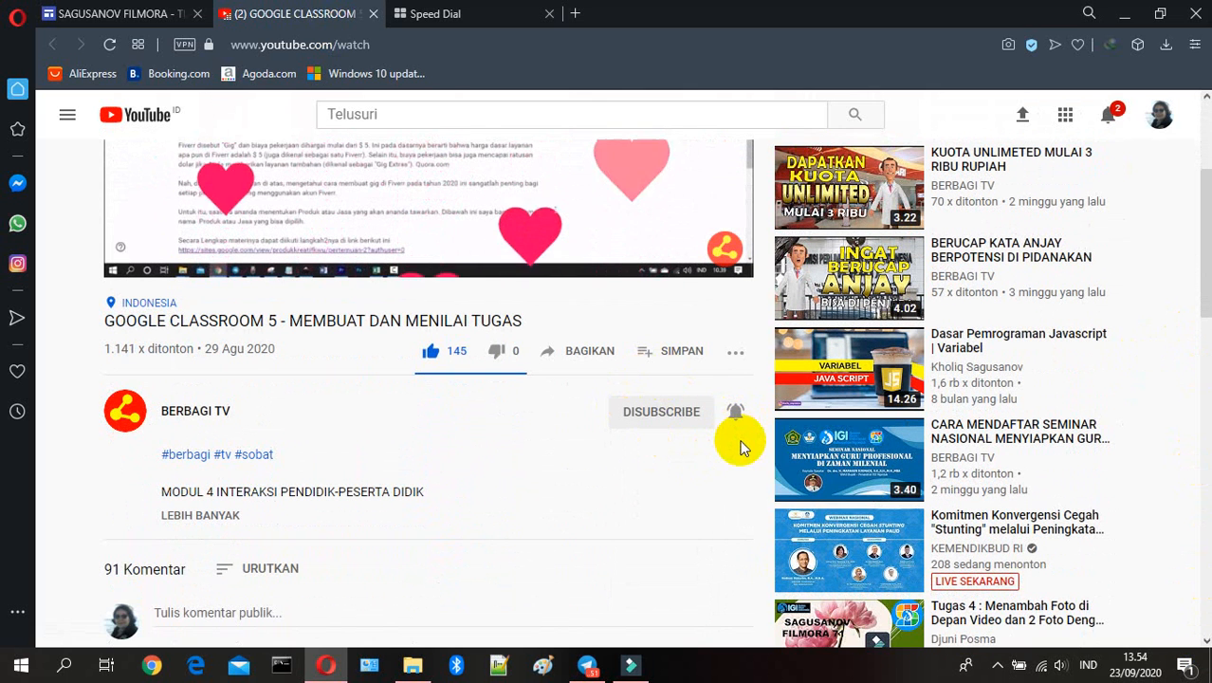
click(736, 424)
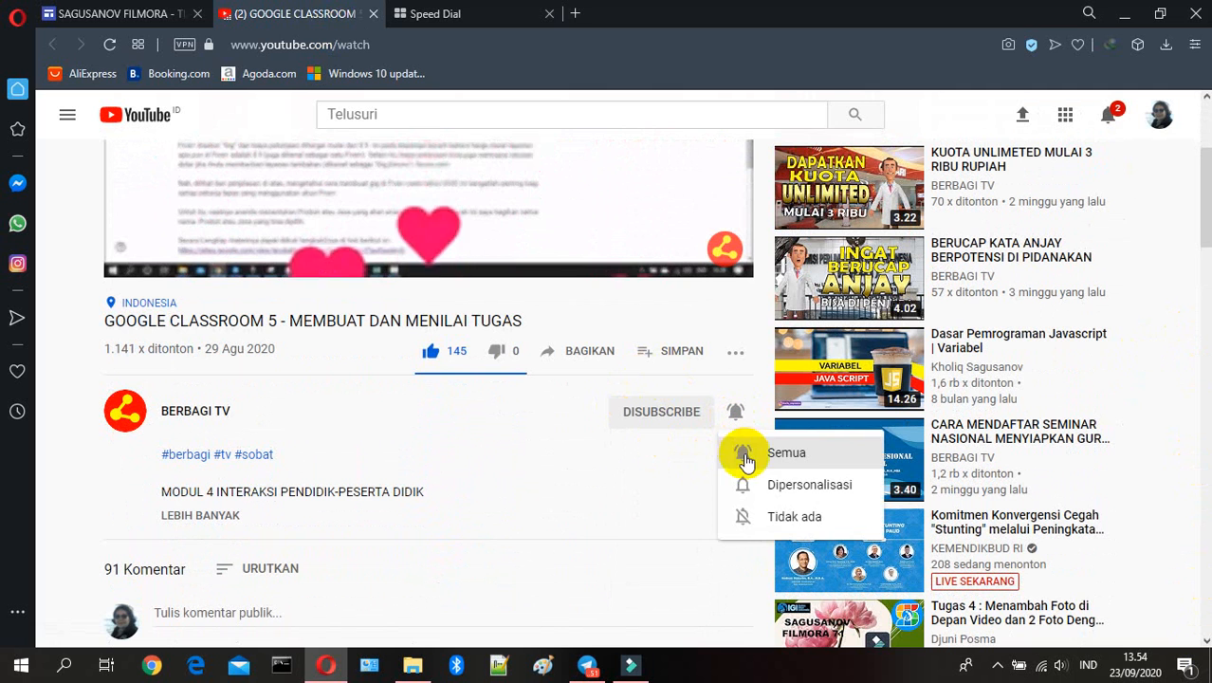
click(744, 453)
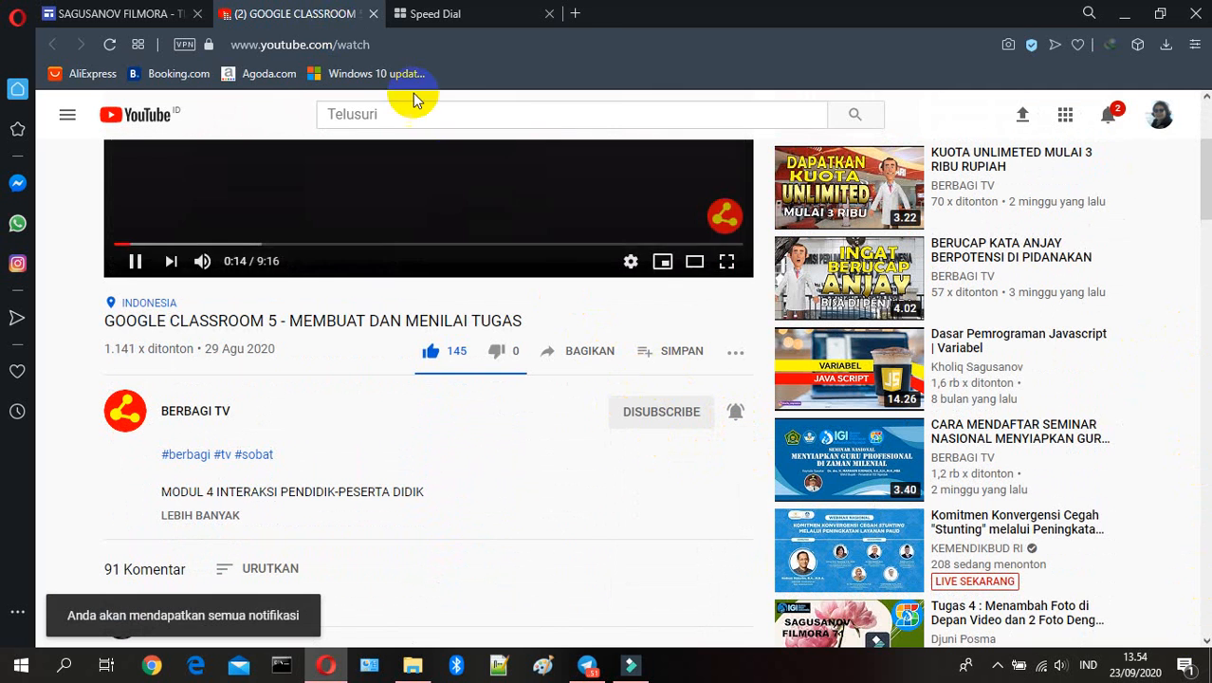
click(142, 14)
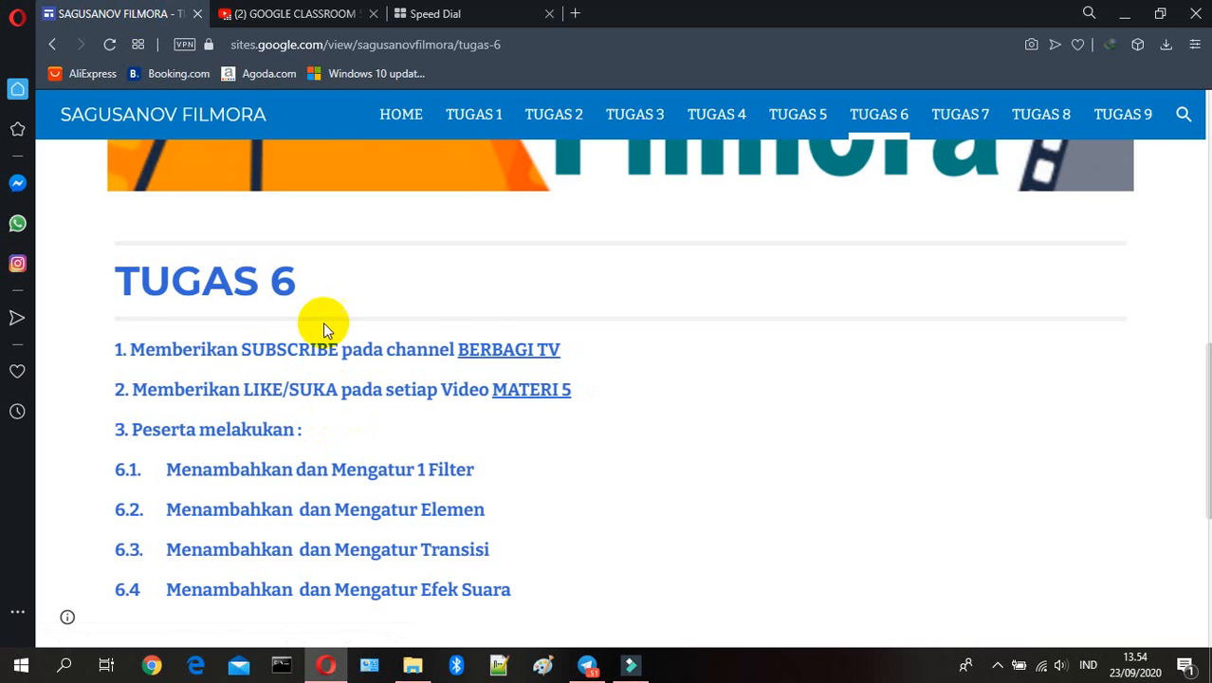
Remove and restore the like on the Google Classroom 5 video, and pause its playback
click(313, 14)
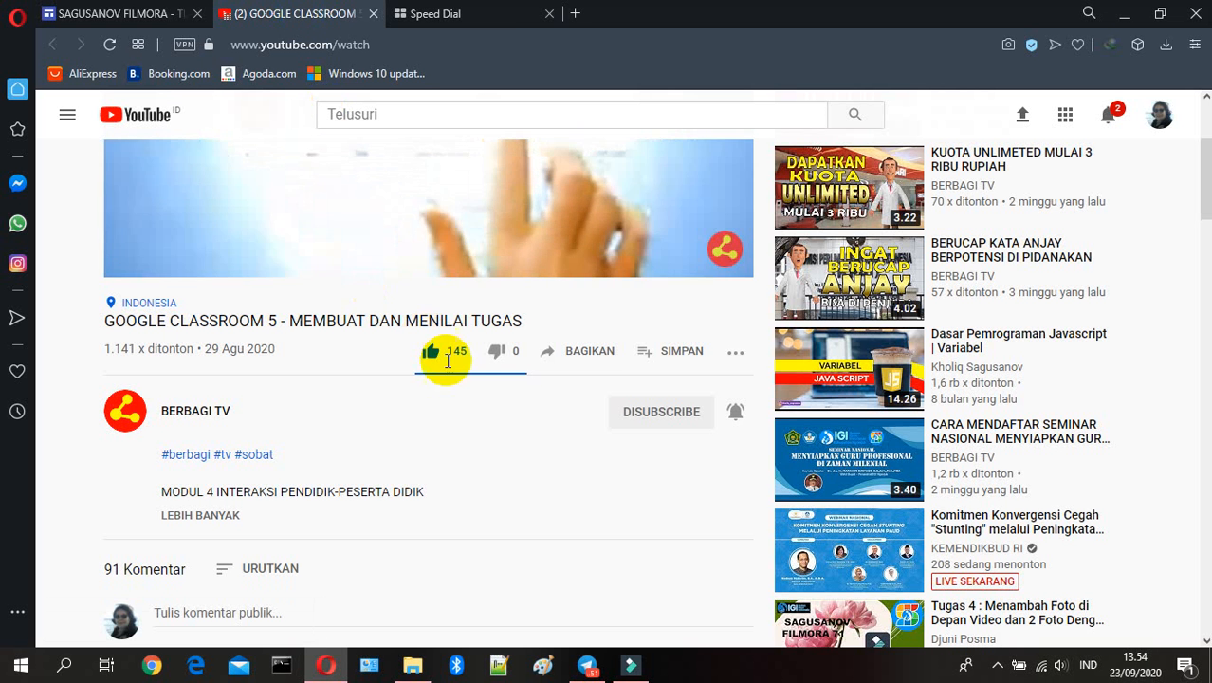
click(430, 358)
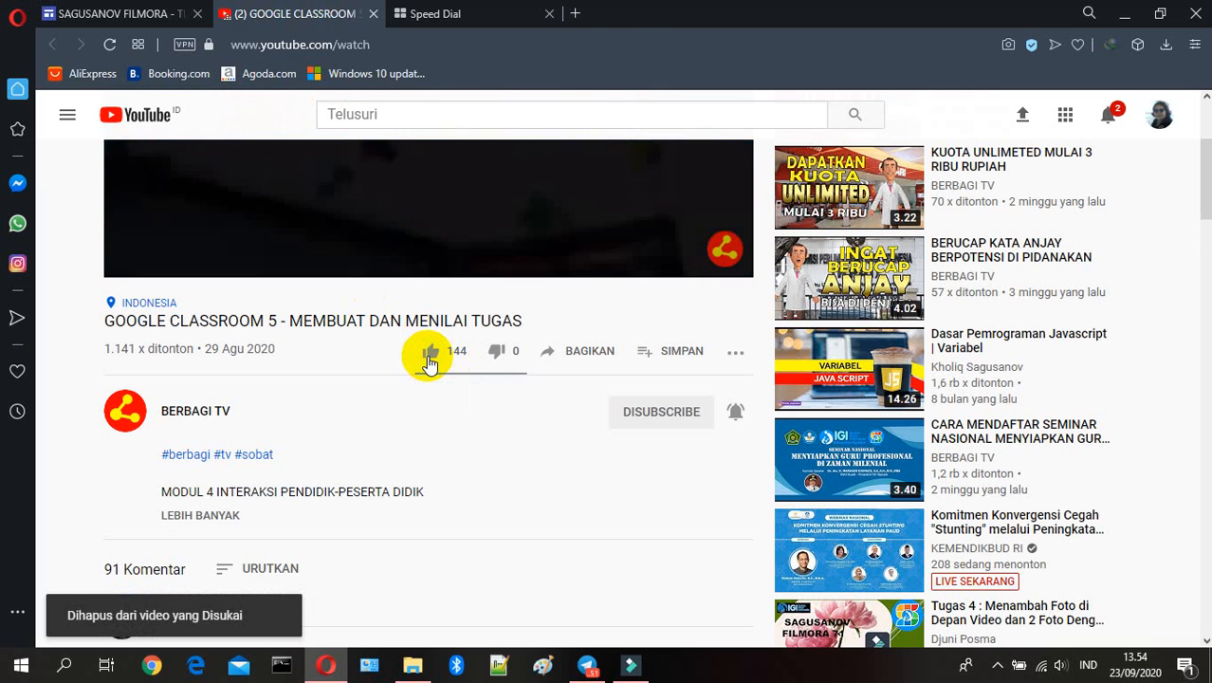
click(429, 358)
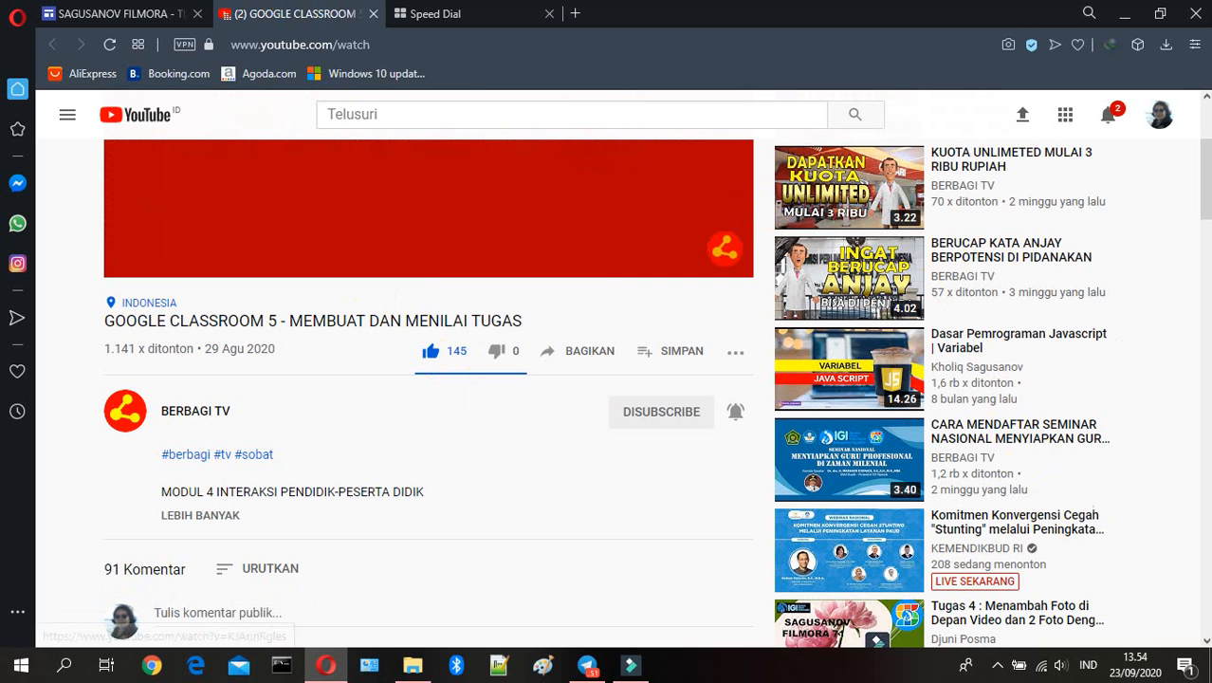
scroll(527, 400, up, 2)
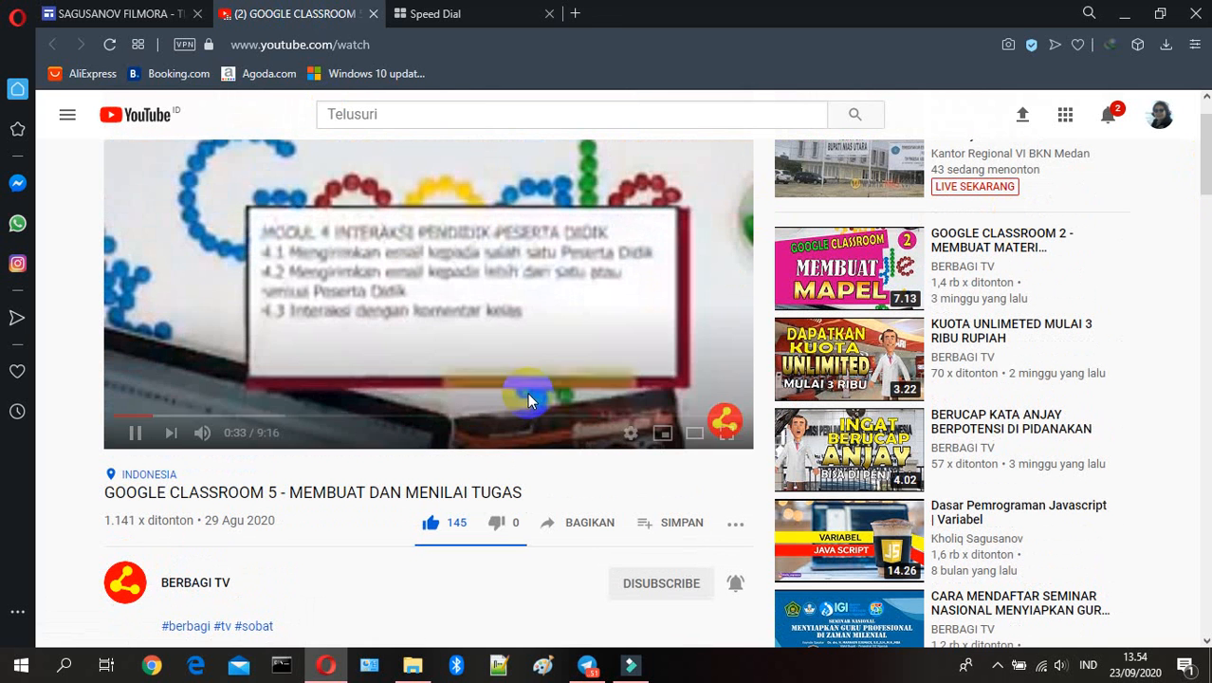
click(137, 434)
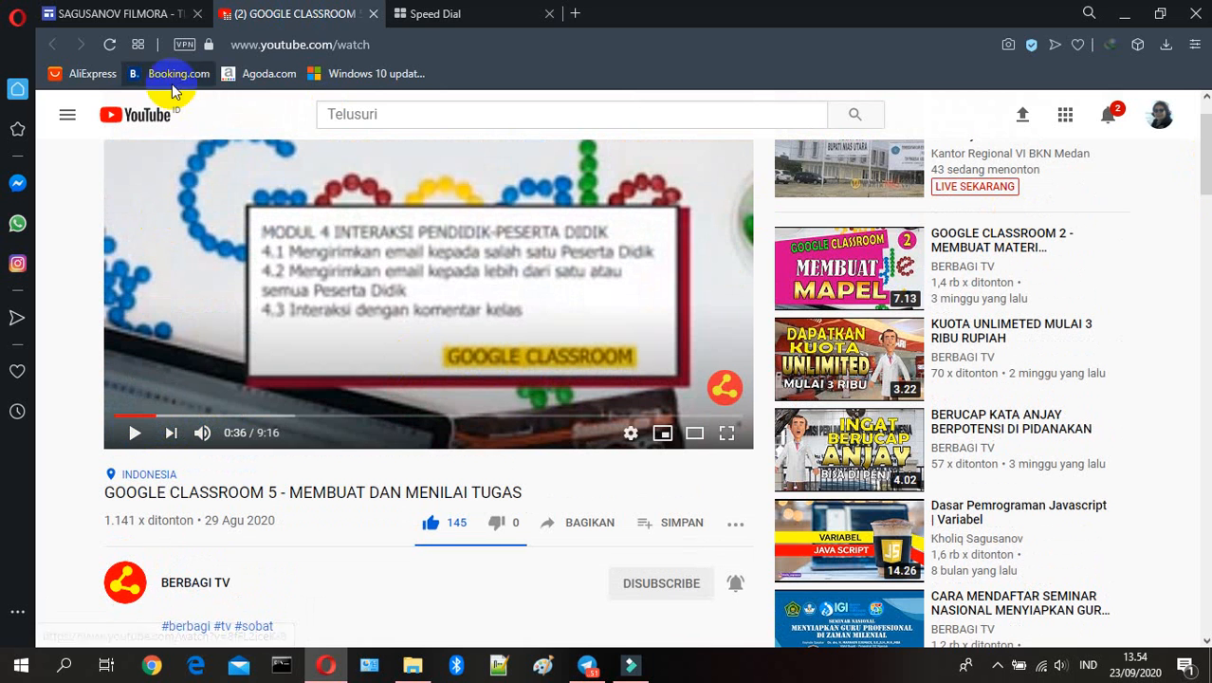
click(137, 26)
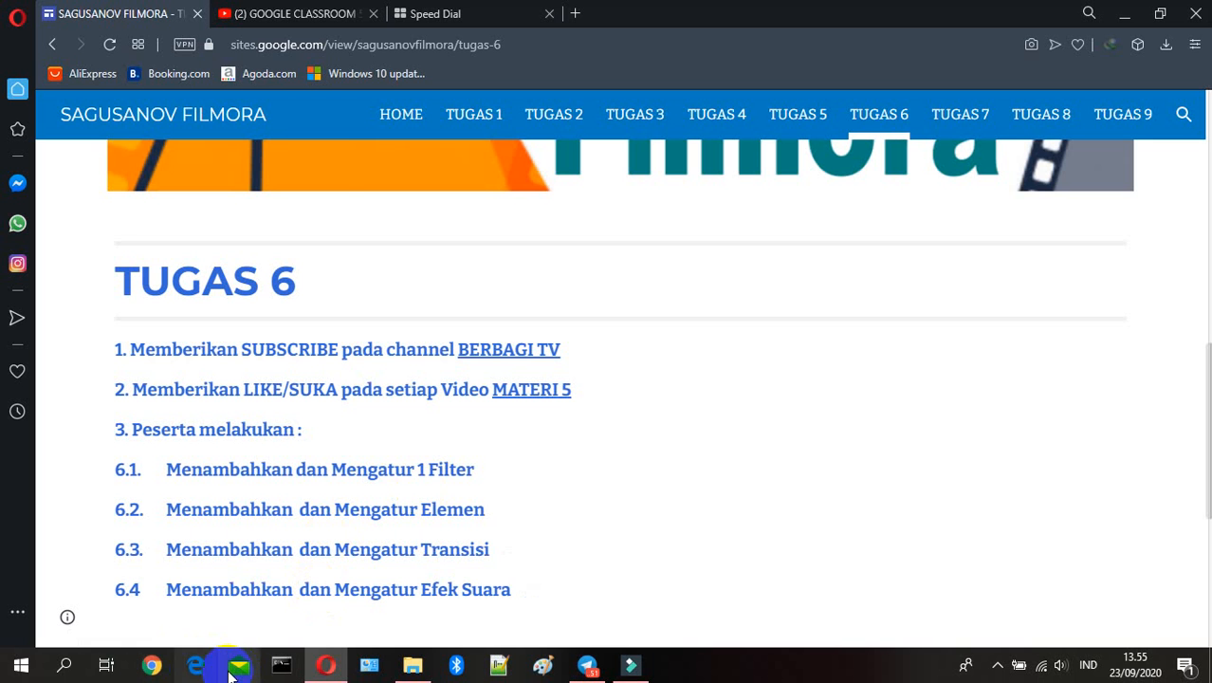
Search the computer for "wonder" and switch to the video project open in Wondershare Filmora9
click(67, 669)
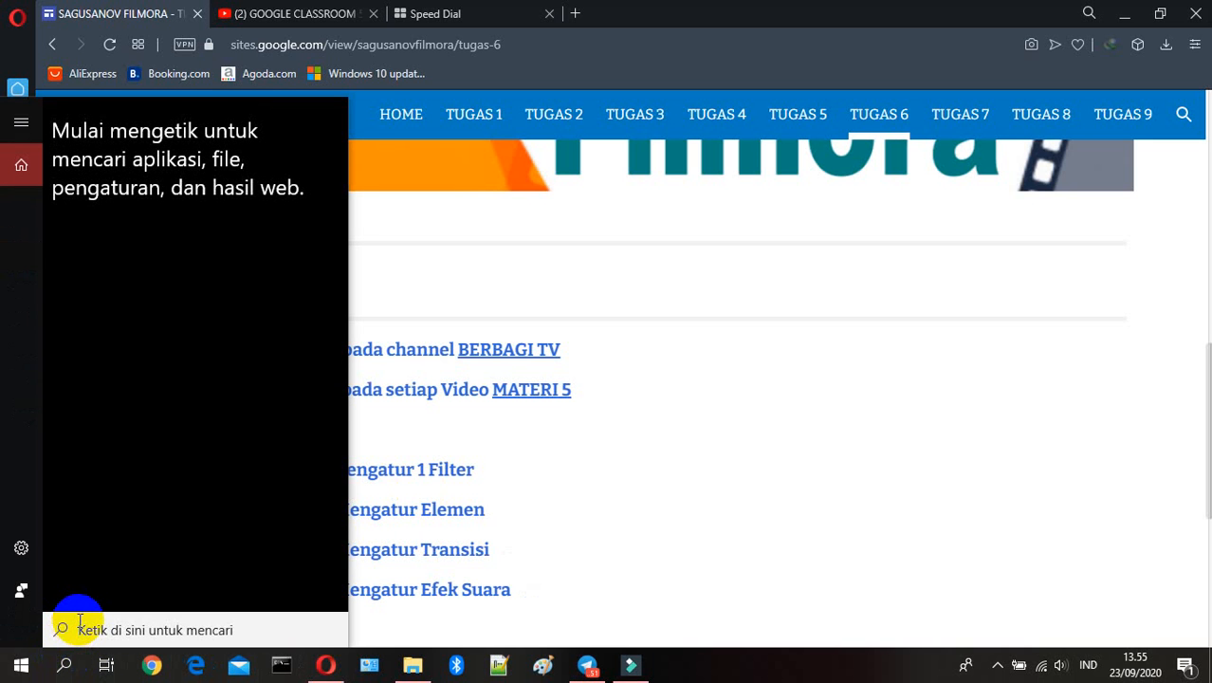
text(wonde)
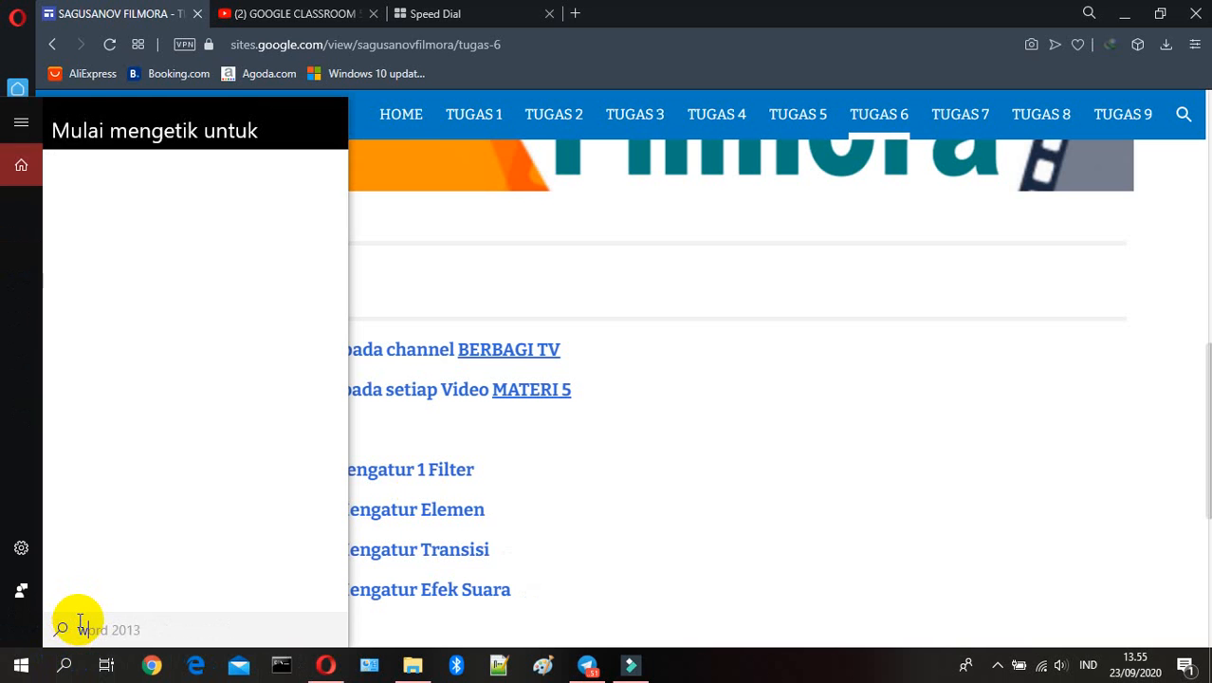
text(r)
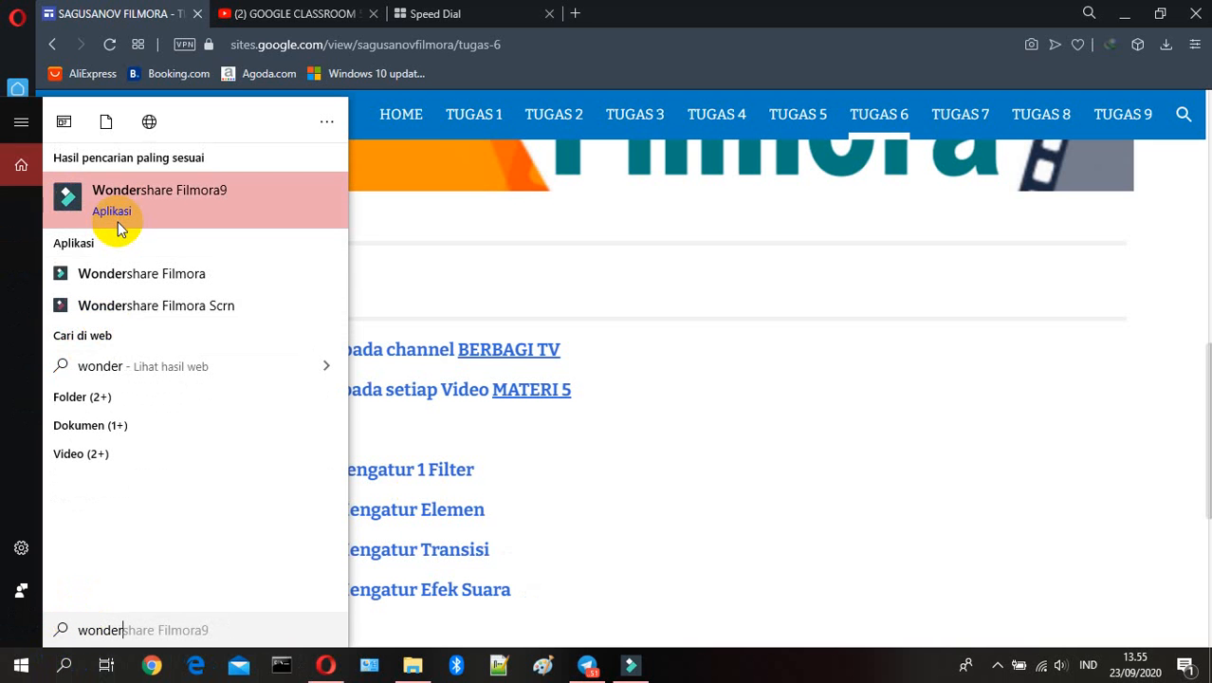
click(633, 667)
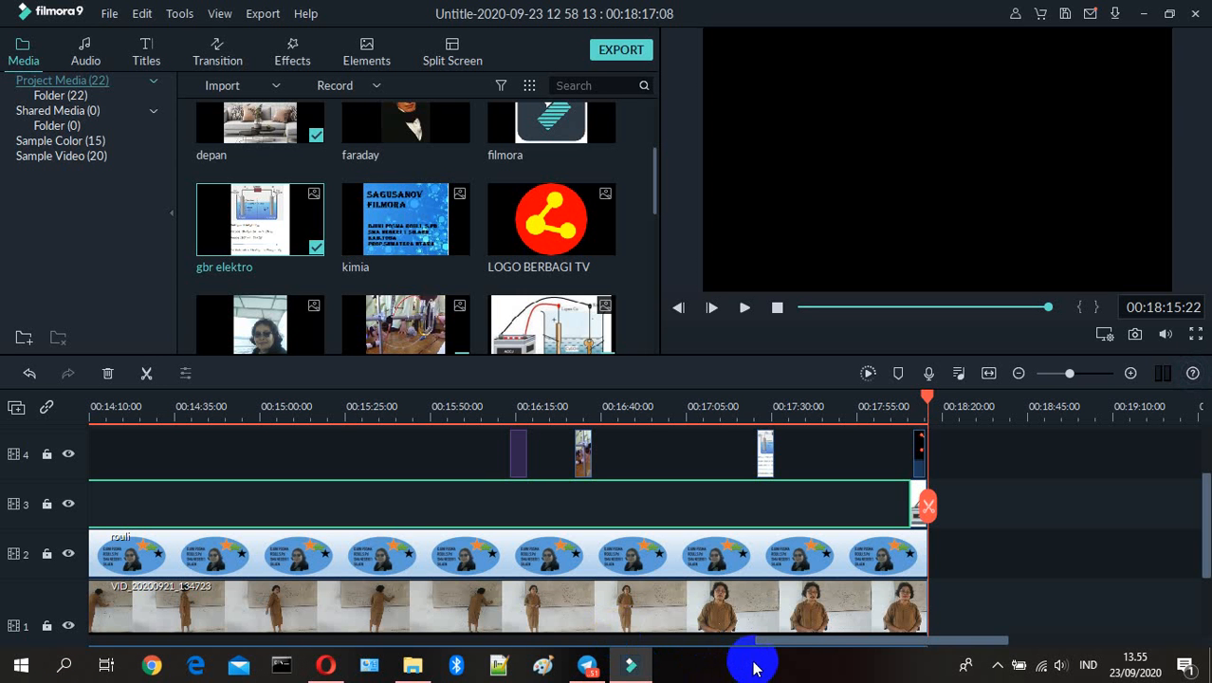
Add the "terima kasih" image from the project media after the last video clip on track 1
drag(790, 648, 21, 661)
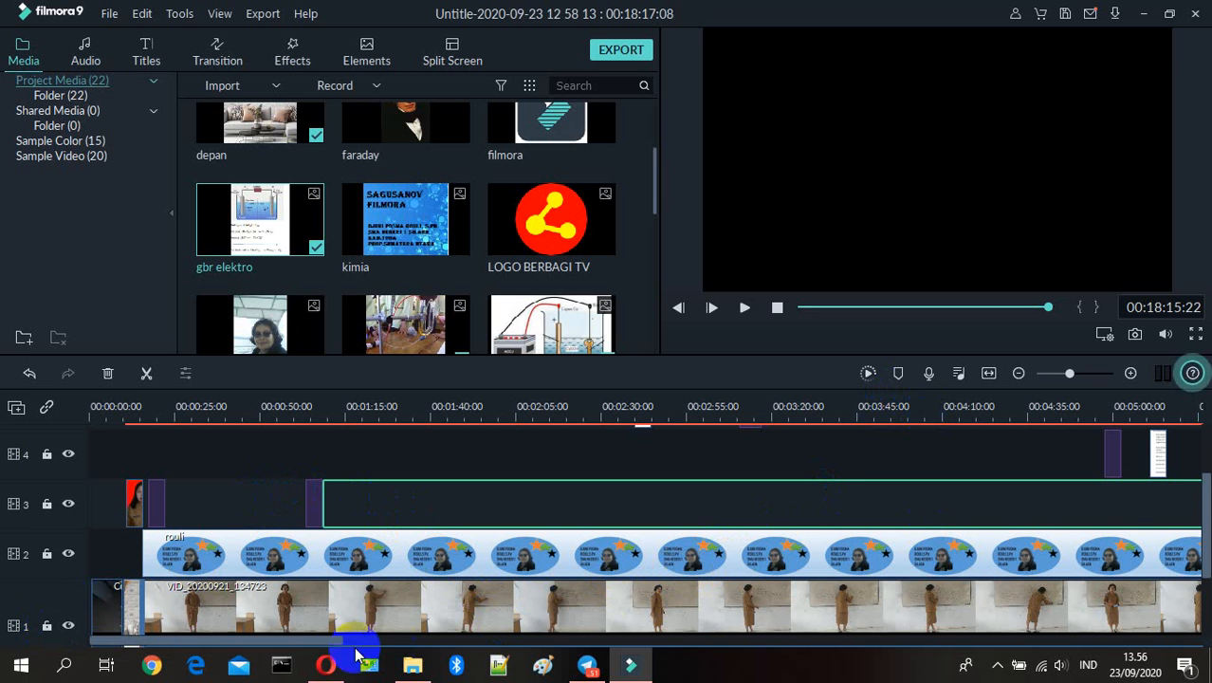
drag(328, 644, 977, 650)
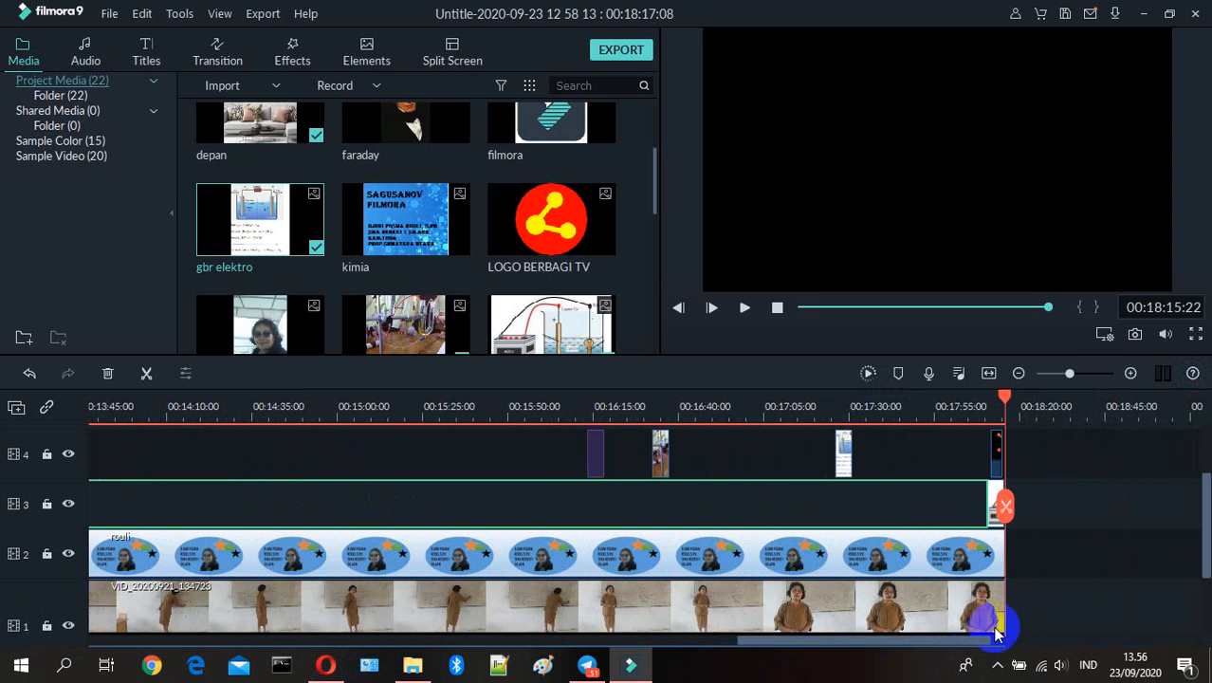
click(1002, 609)
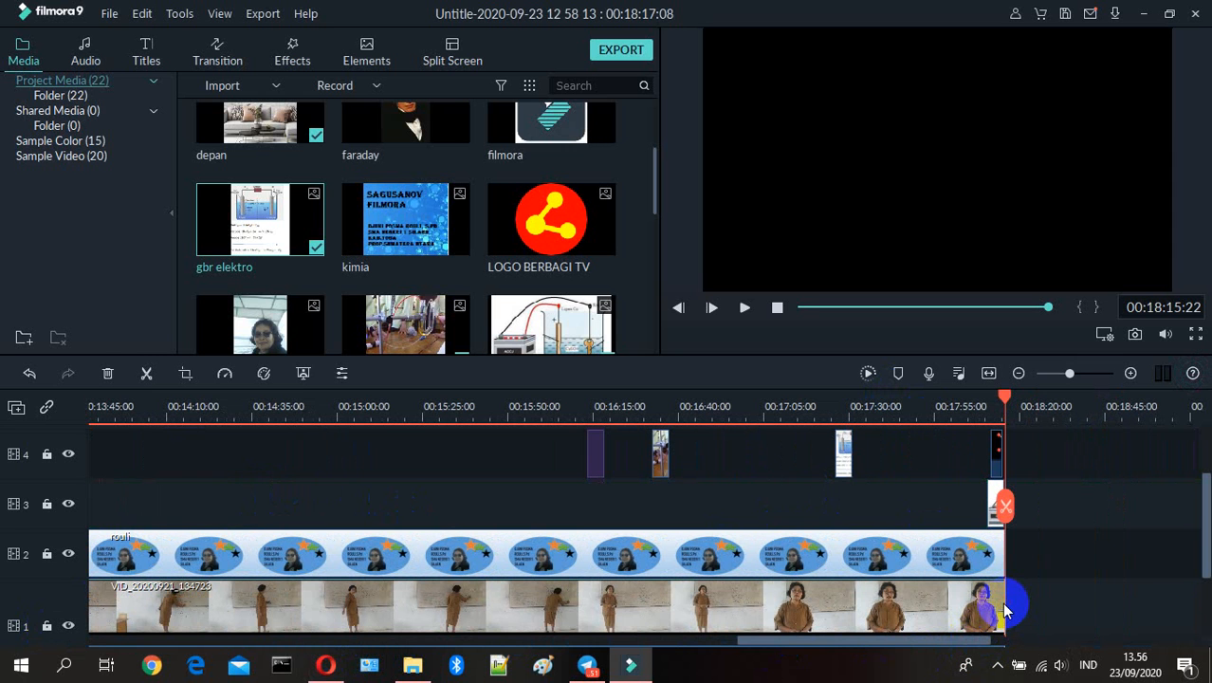
click(1022, 603)
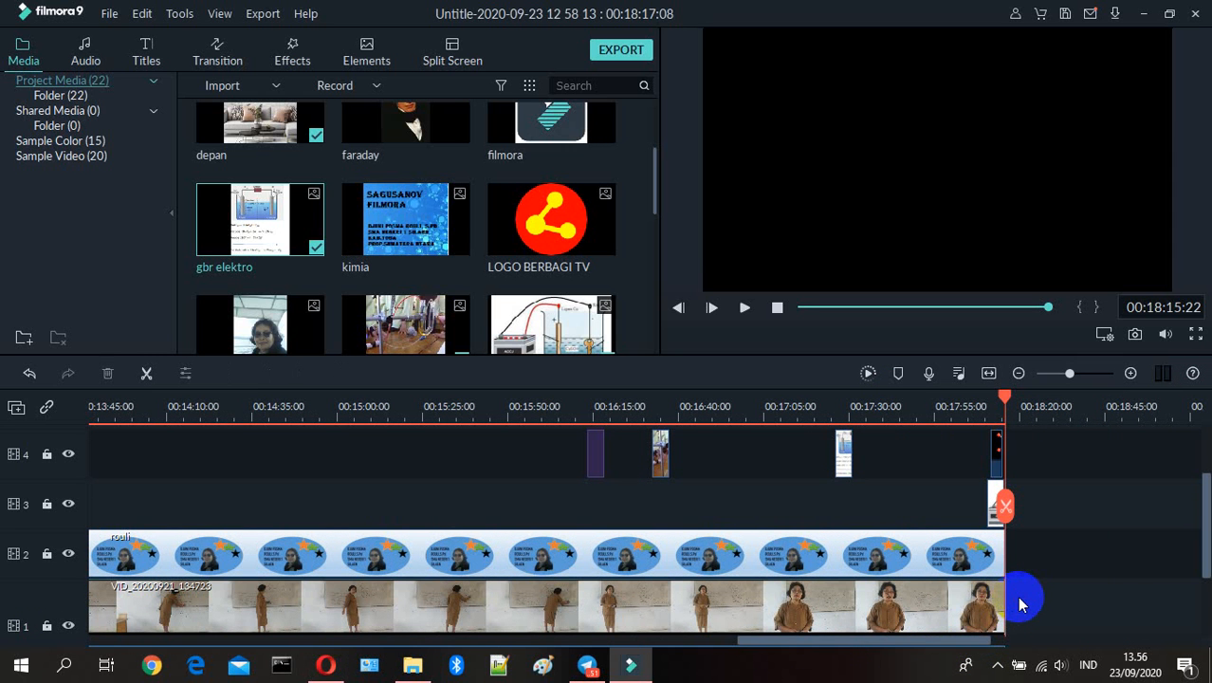
click(652, 197)
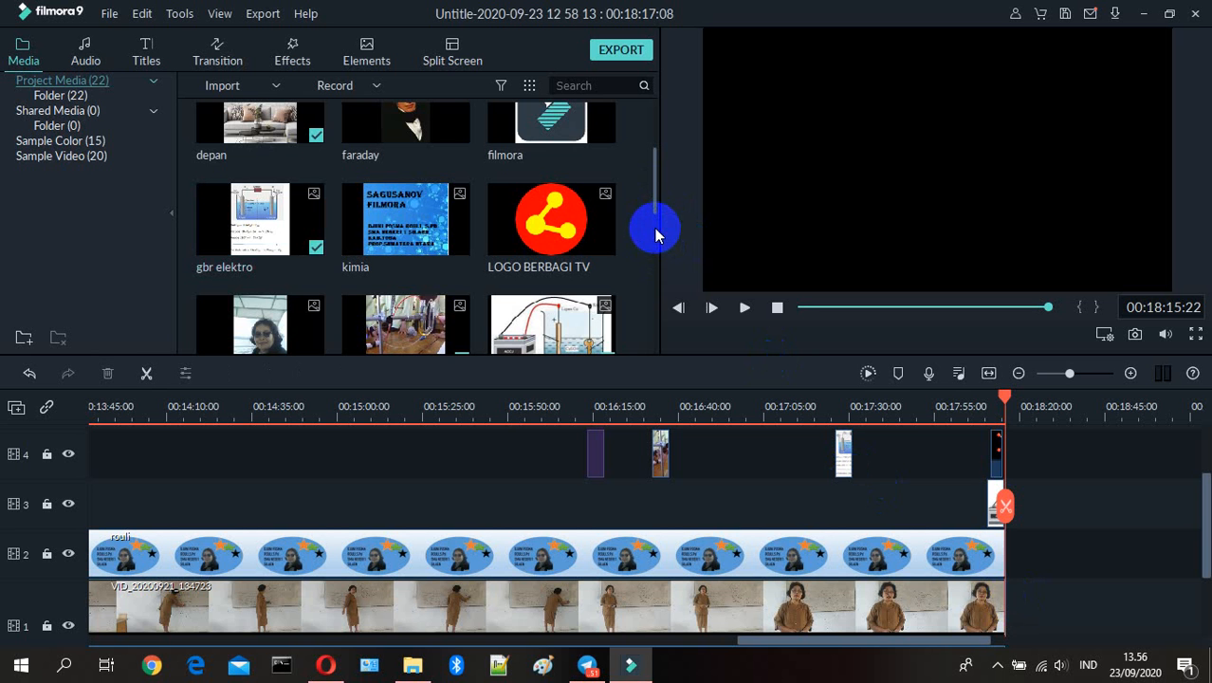
drag(652, 211, 672, 325)
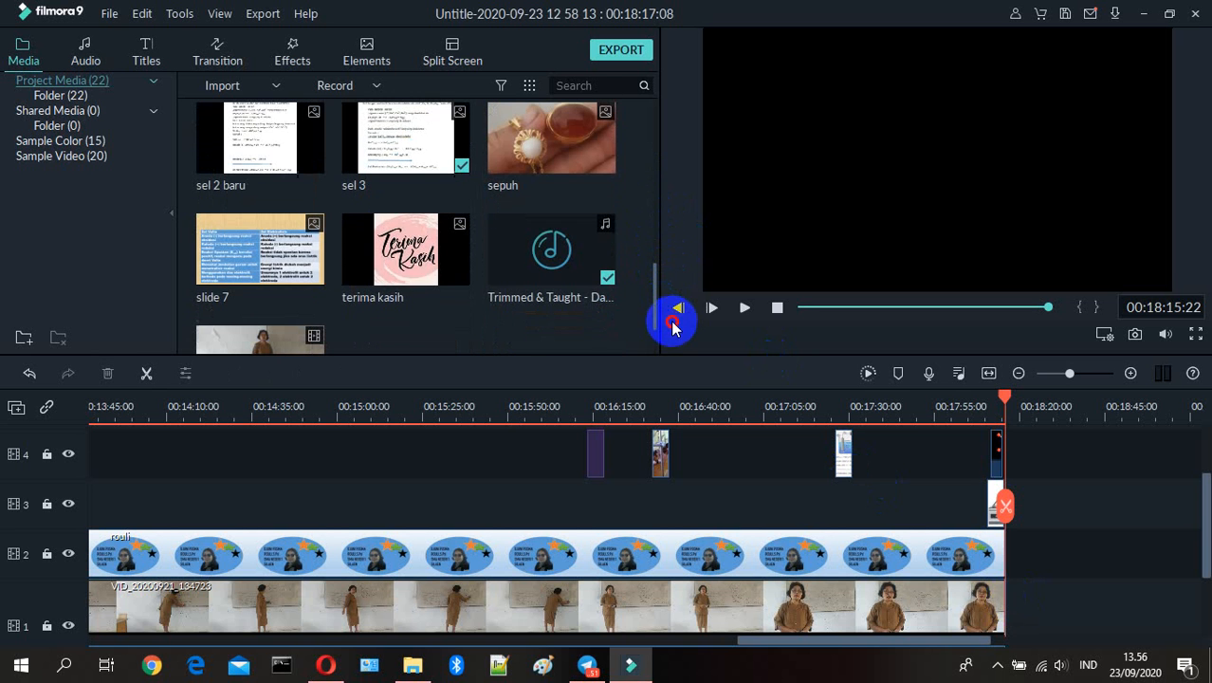
click(432, 239)
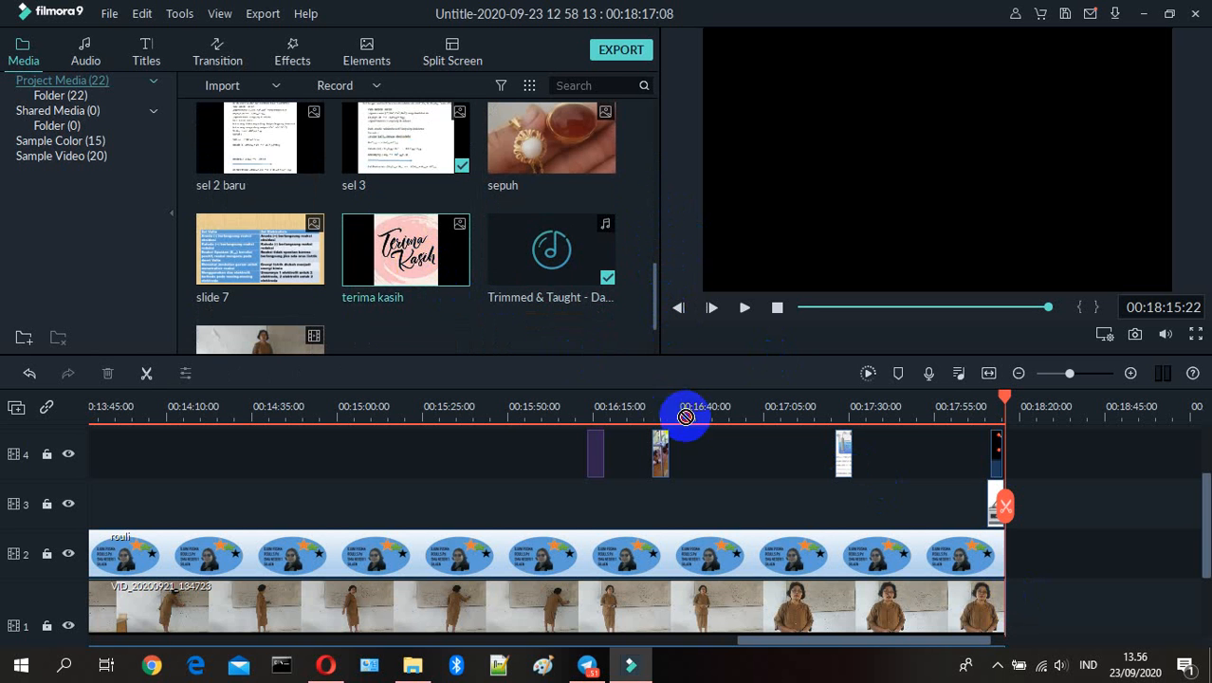
drag(976, 561, 1017, 592)
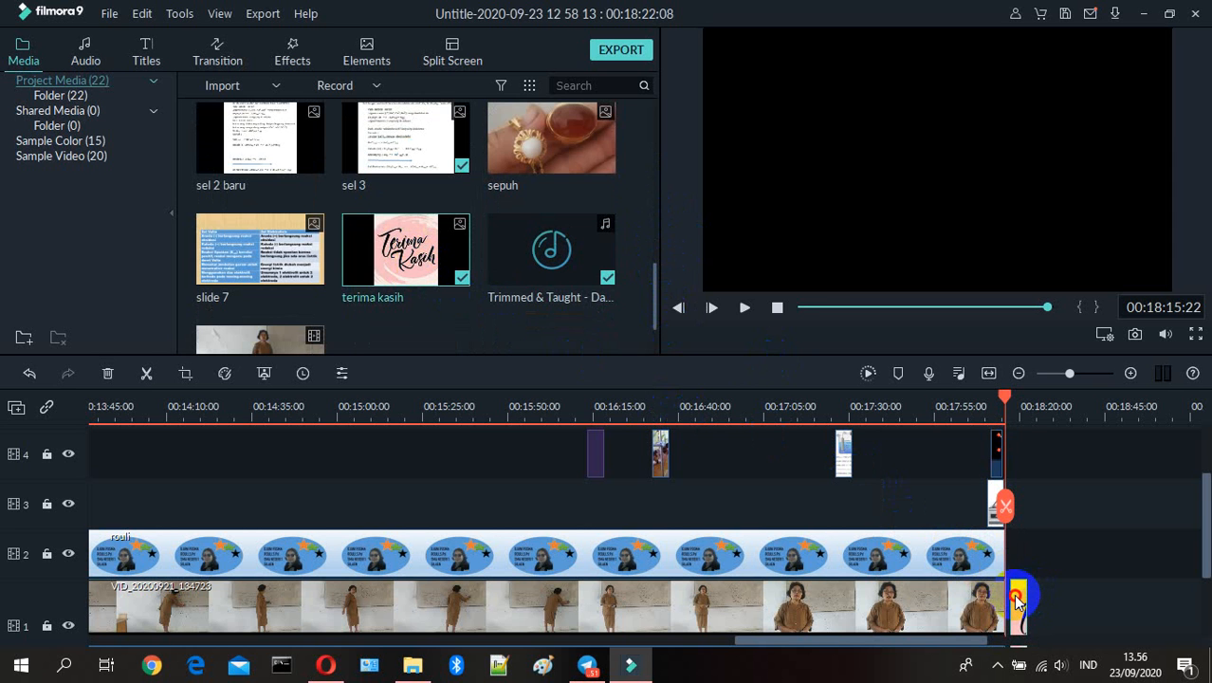
Move the "terima kasih" image flush against the preceding video and lengthen it to end at about 00:18:37
drag(1015, 595, 1010, 595)
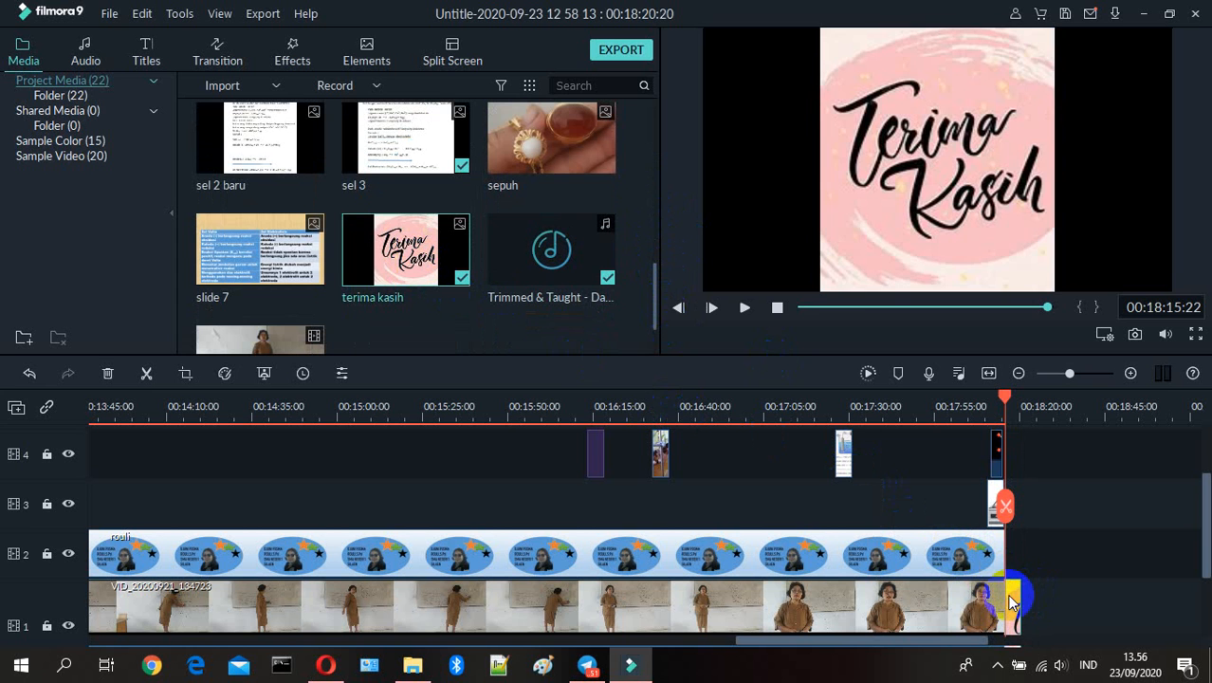
drag(1019, 596, 1077, 595)
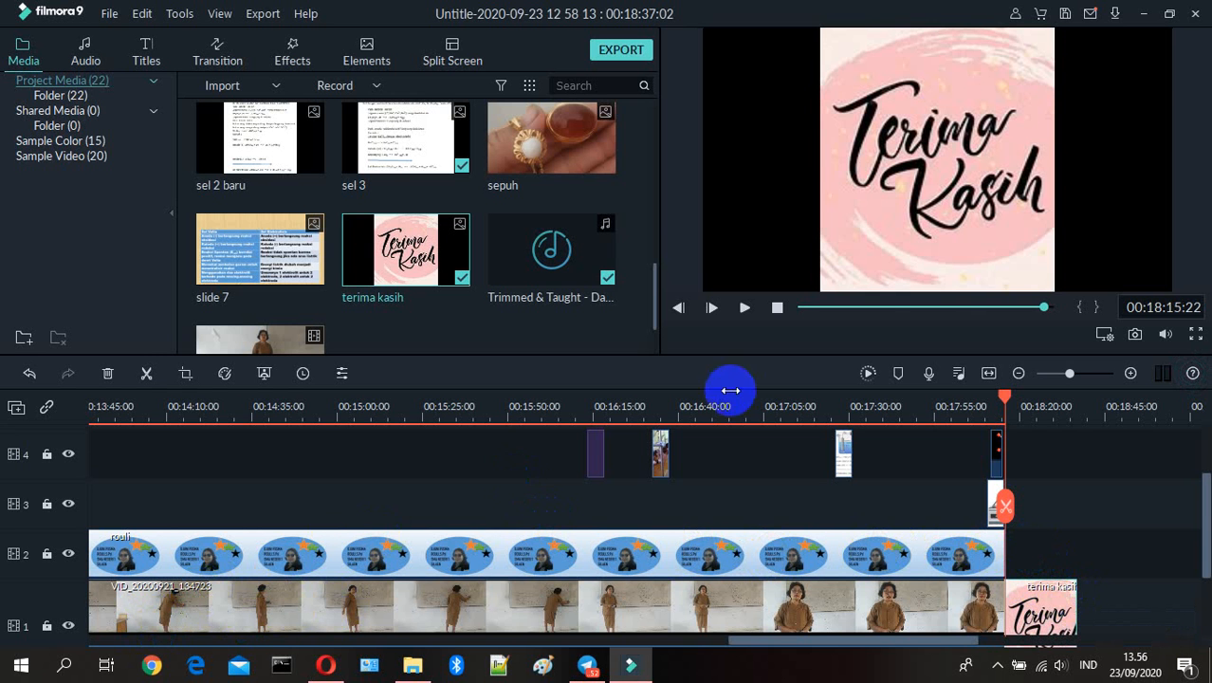
Move the playhead to 00:00:10:12 and select the empty gap at the start of track 3
drag(1041, 308, 784, 327)
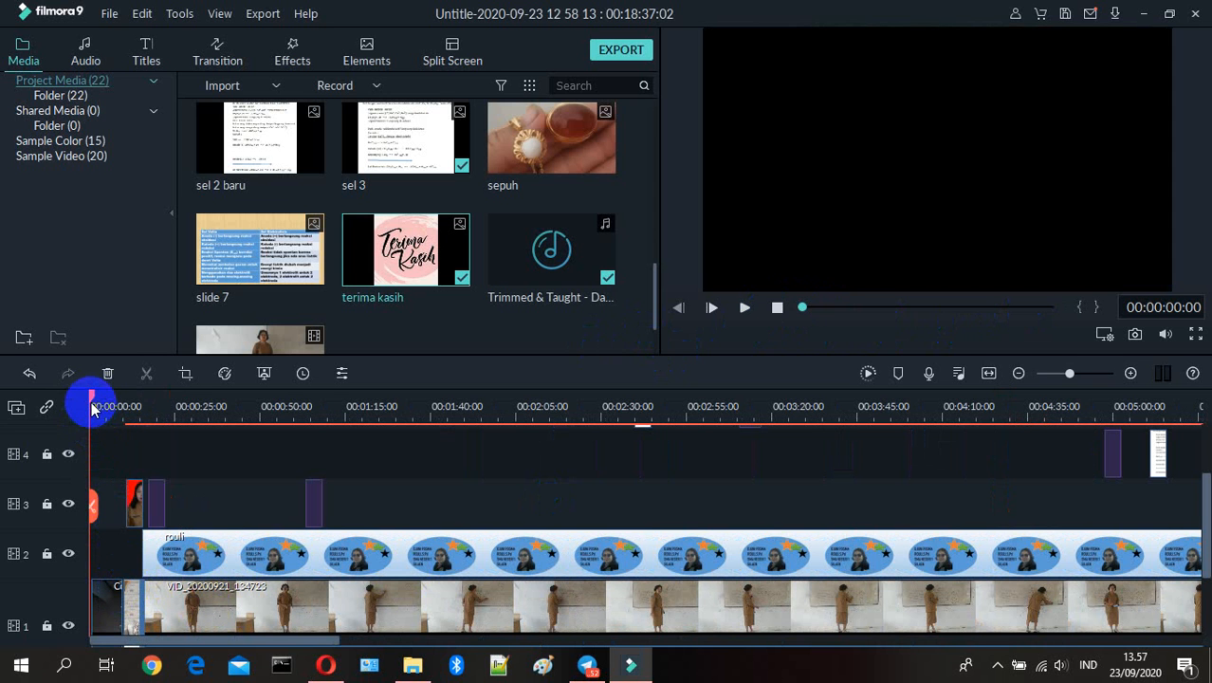
drag(91, 396, 130, 423)
drag(128, 423, 124, 421)
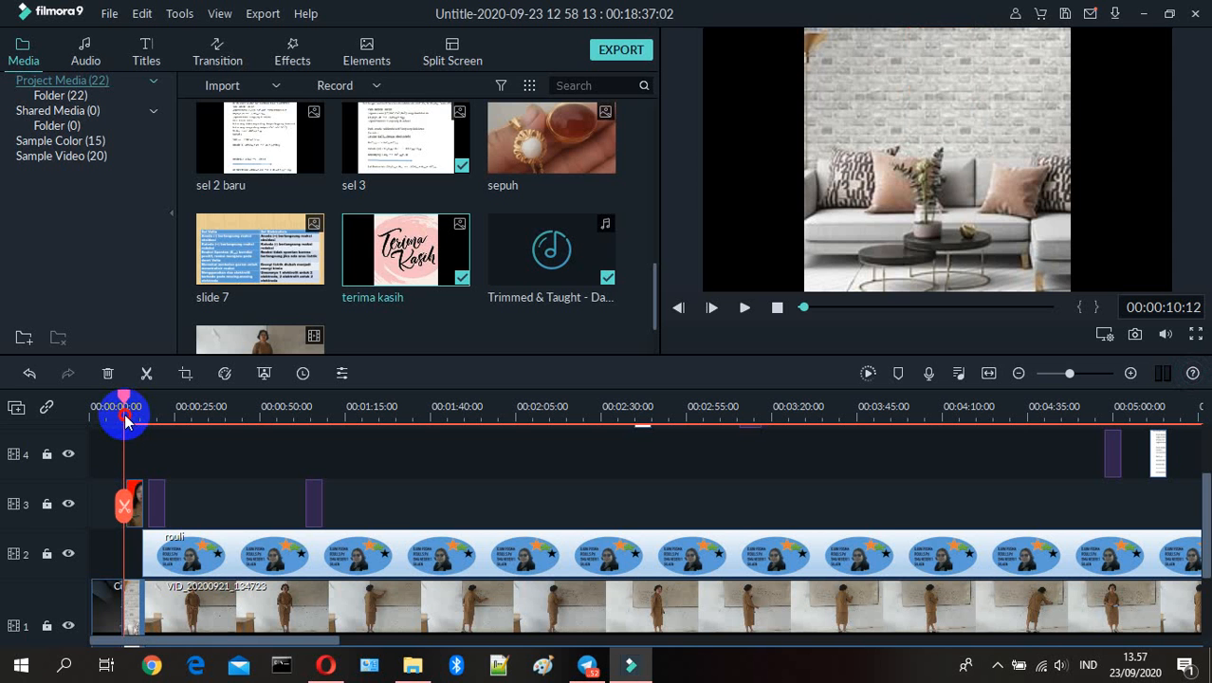
click(123, 593)
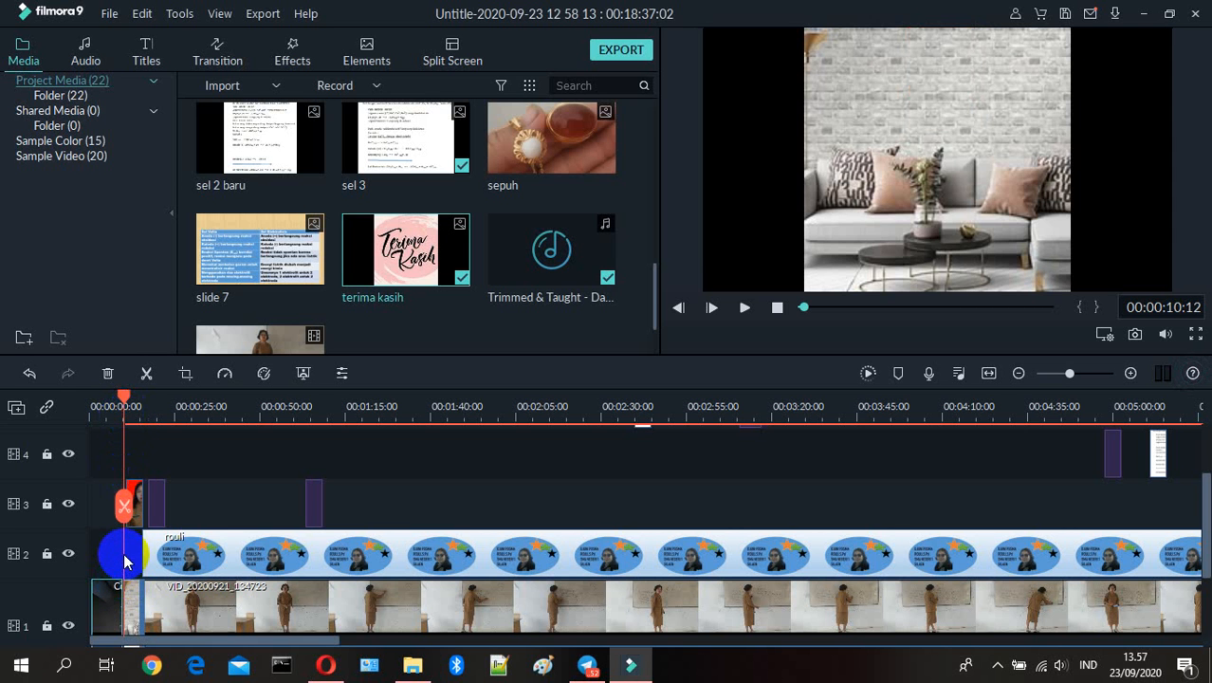
click(121, 556)
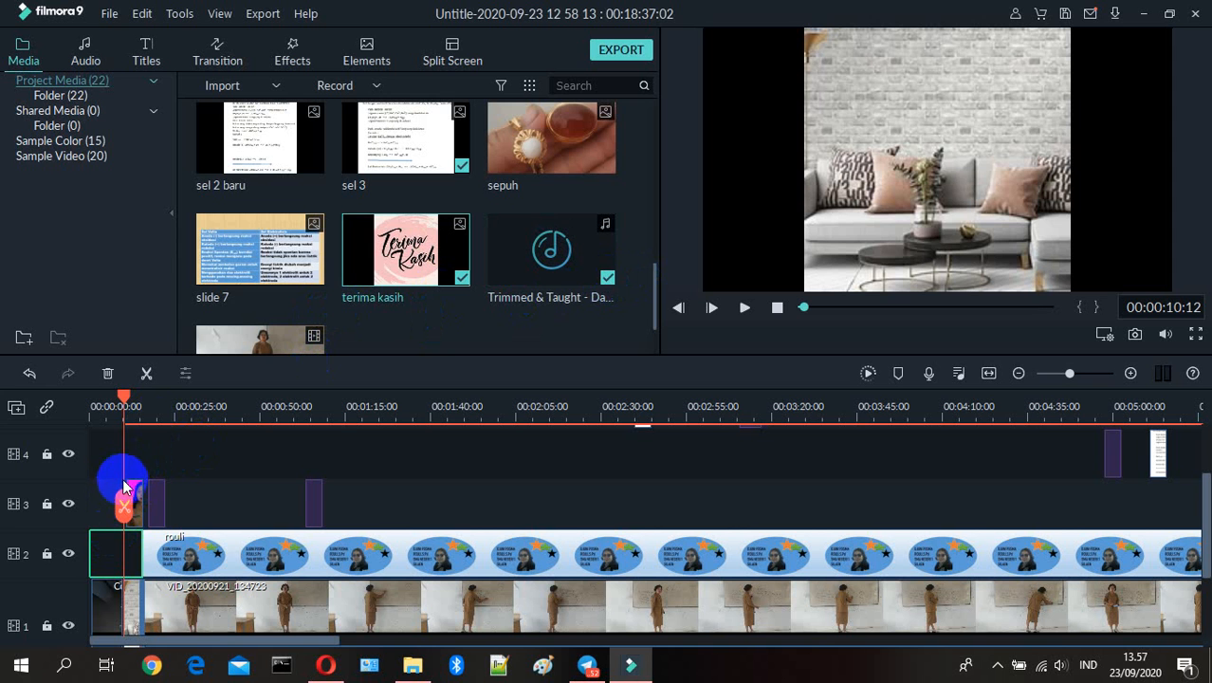
drag(126, 486, 127, 488)
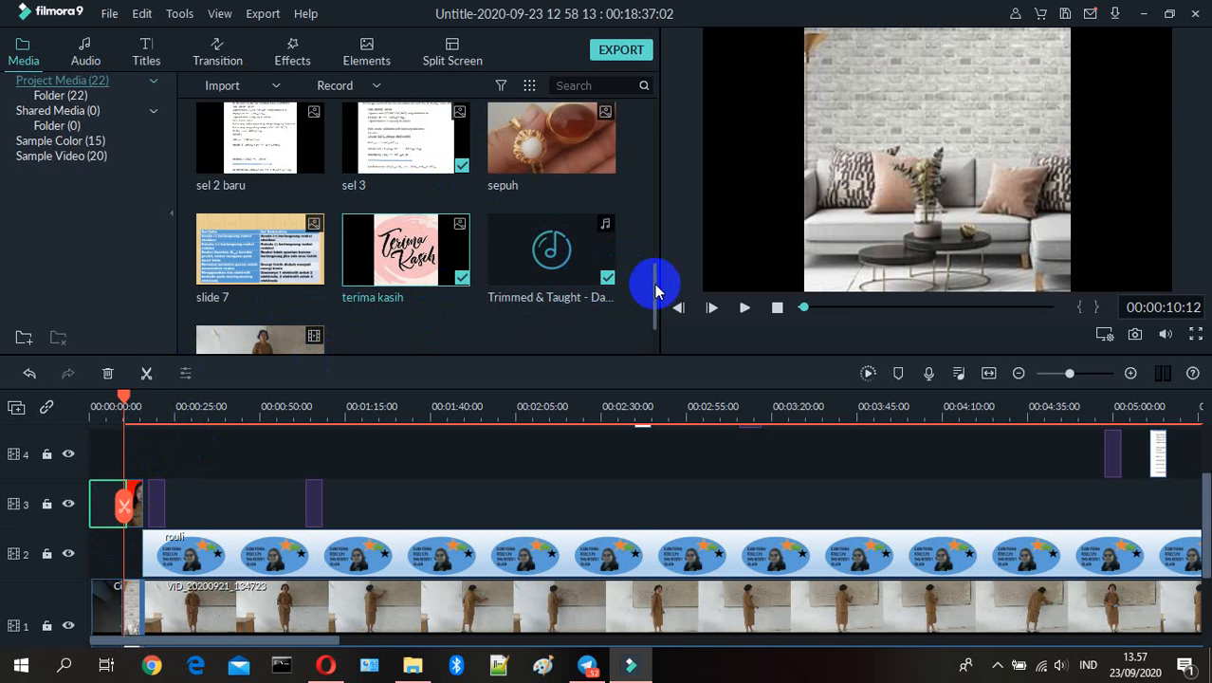
click(24, 63)
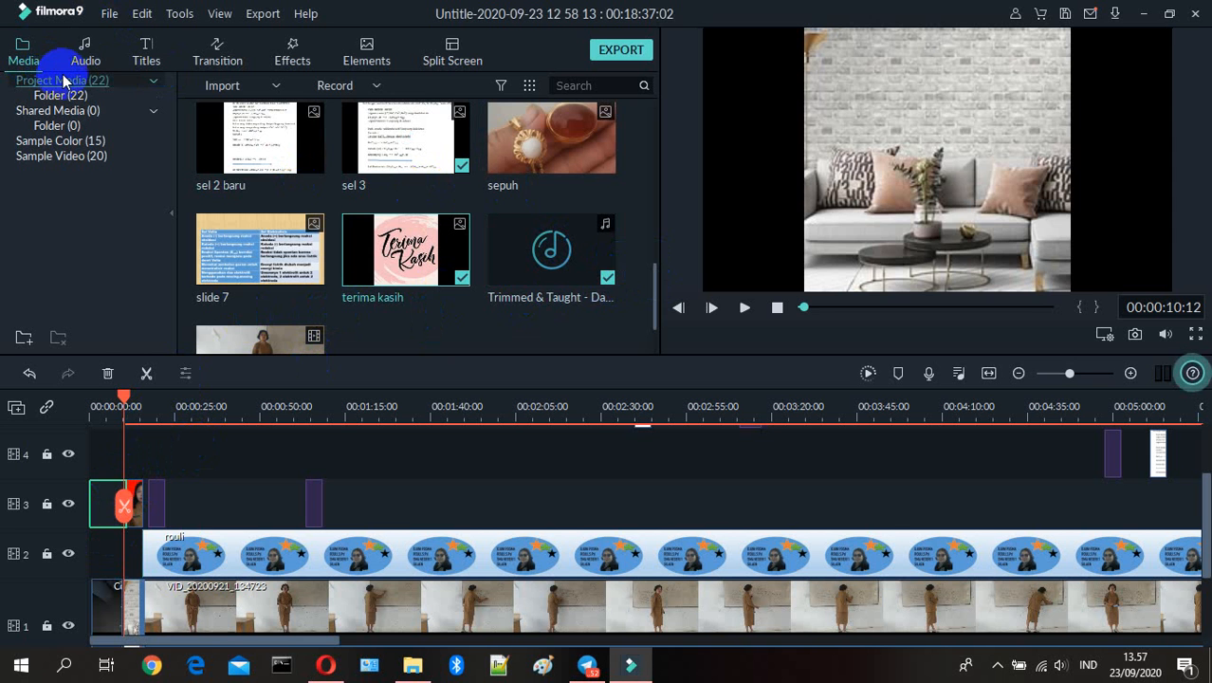
click(110, 17)
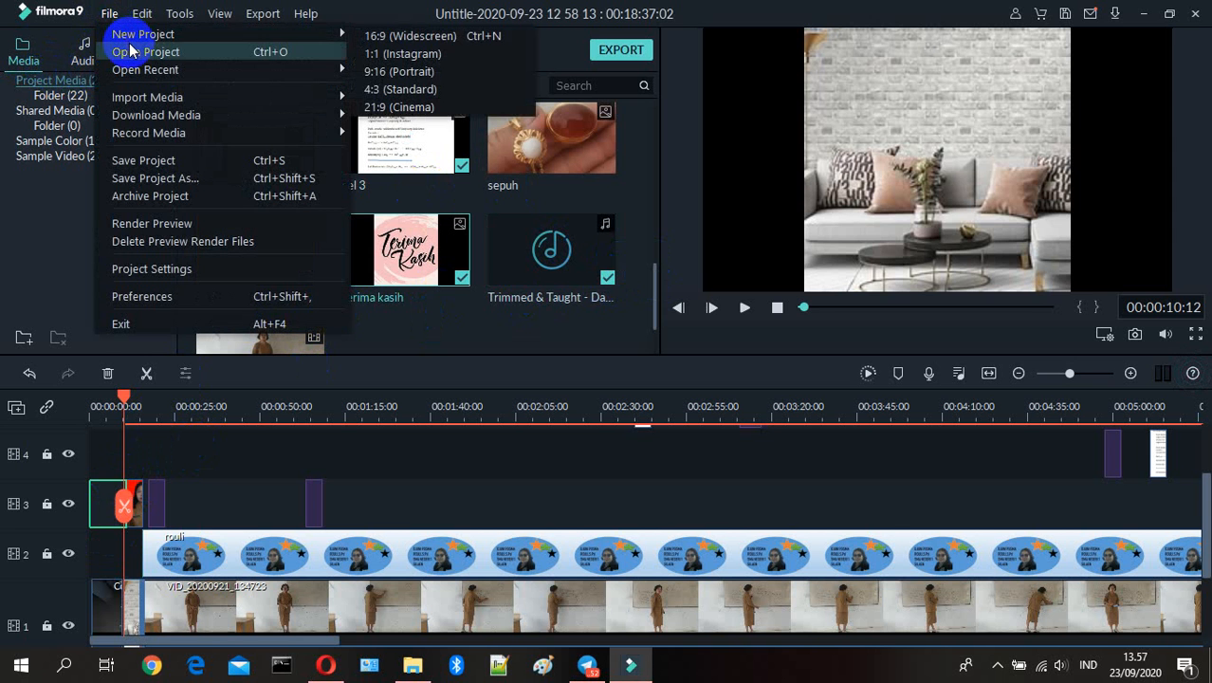
mouse_move(148, 74)
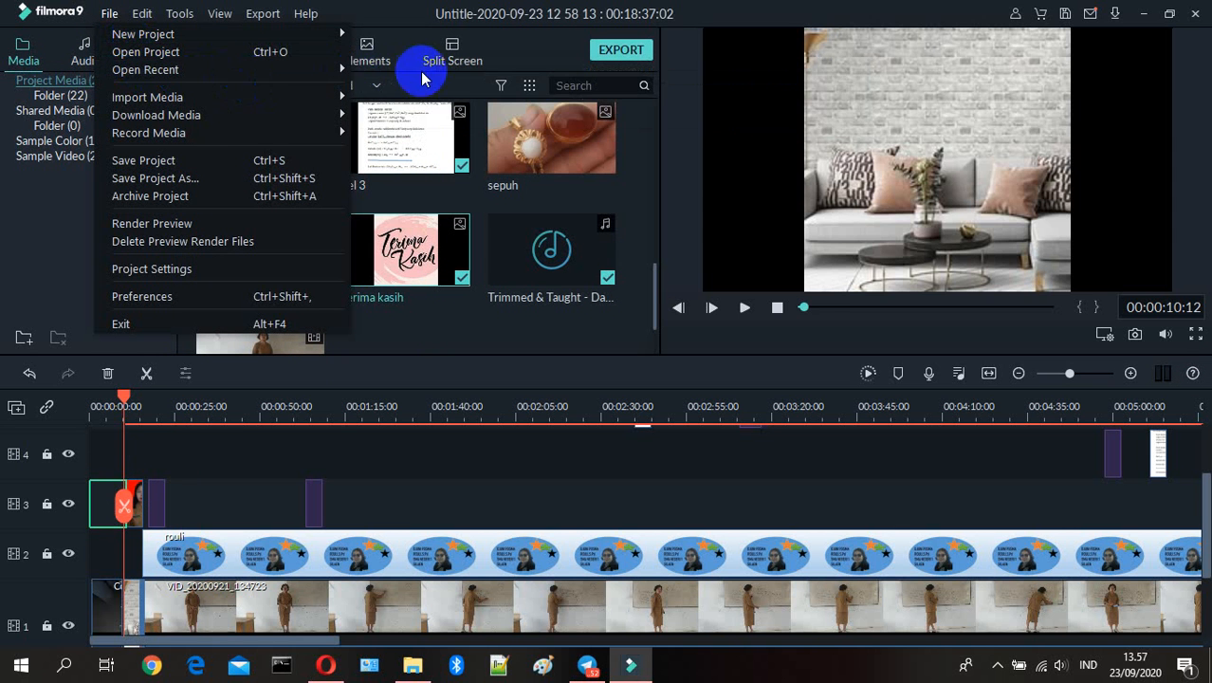
mouse_move(319, 76)
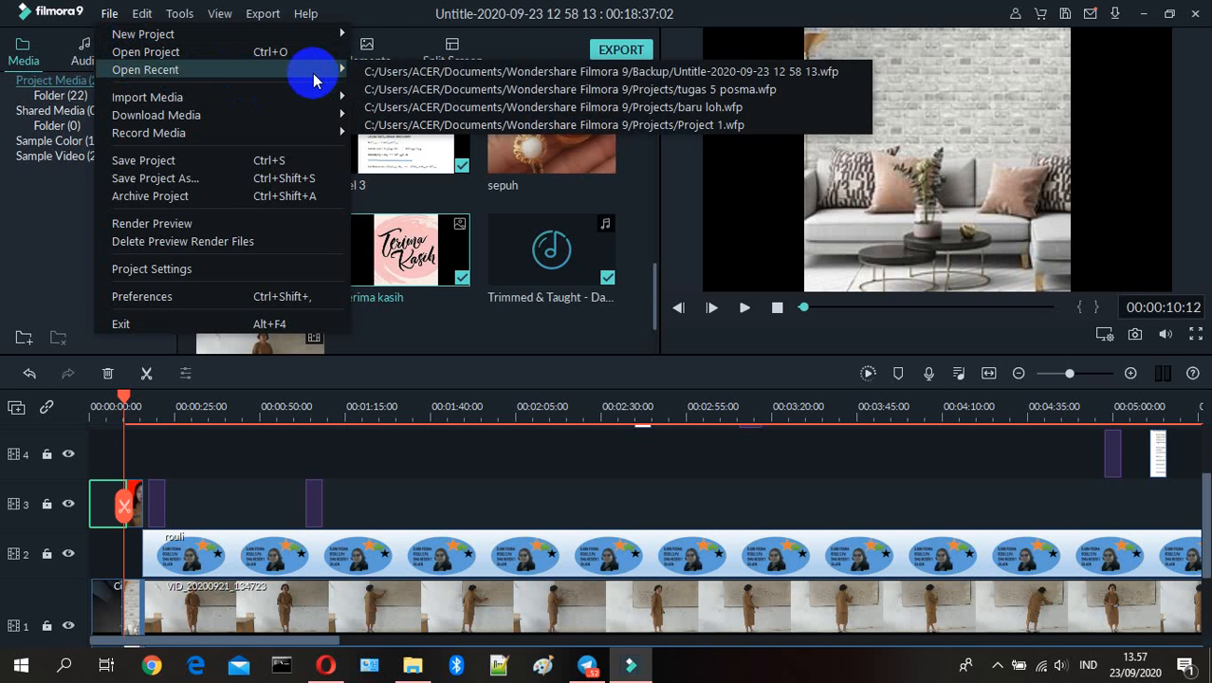
click(380, 78)
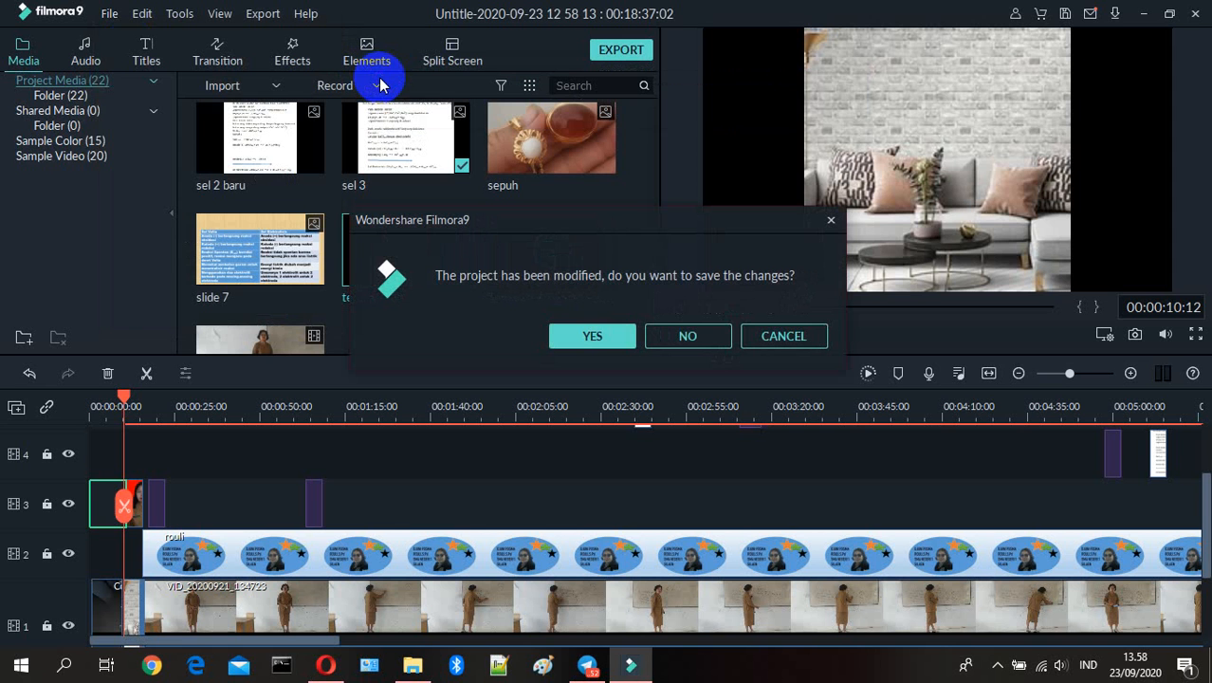
click(676, 338)
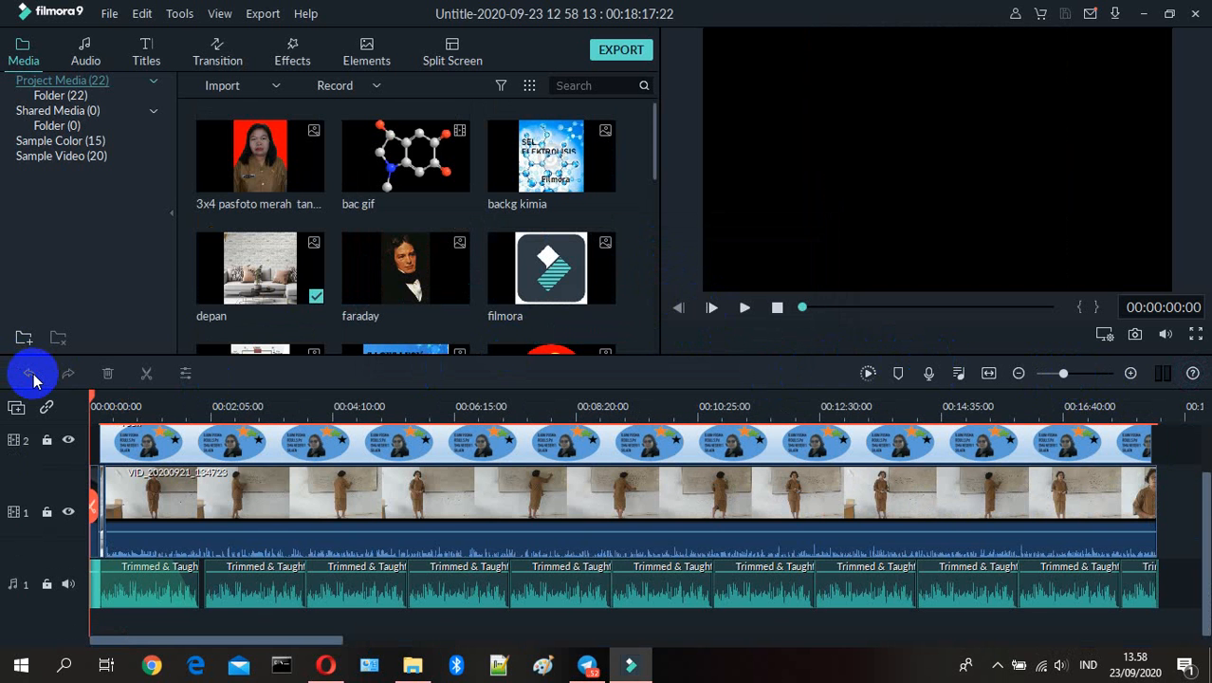
Preview the video from 00:00:10:28 at a larger timeline scale, and return the playhead to 00:00:10:20
click(1130, 374)
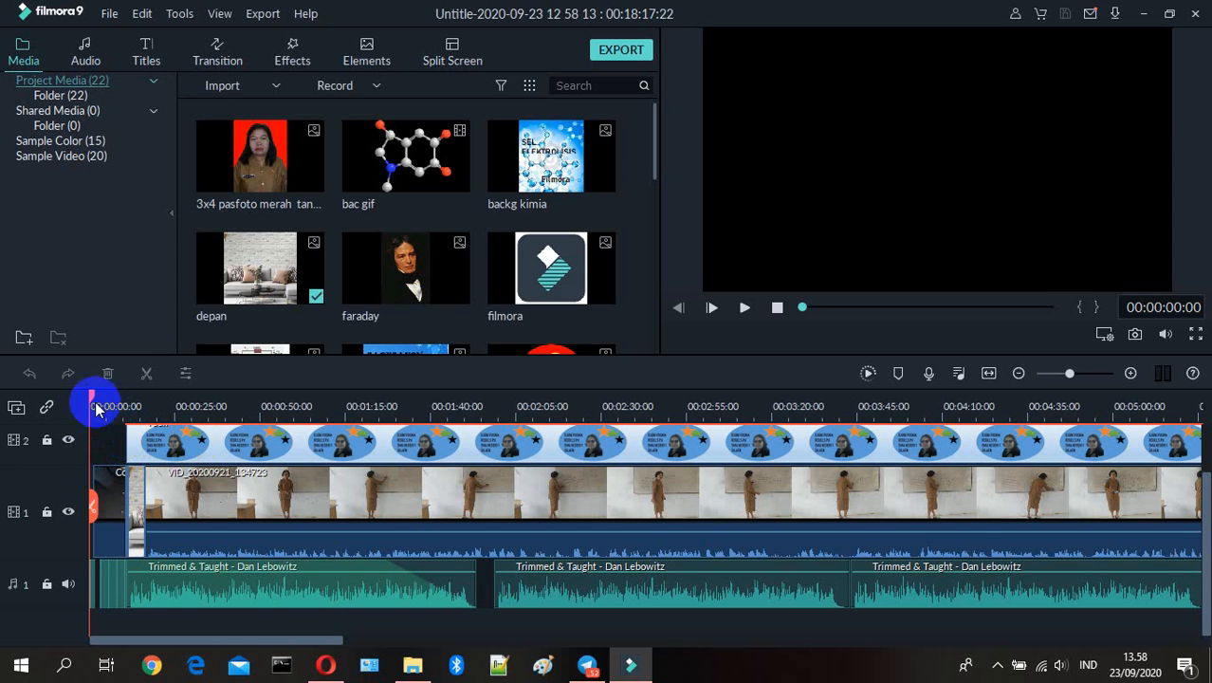
drag(91, 396, 128, 422)
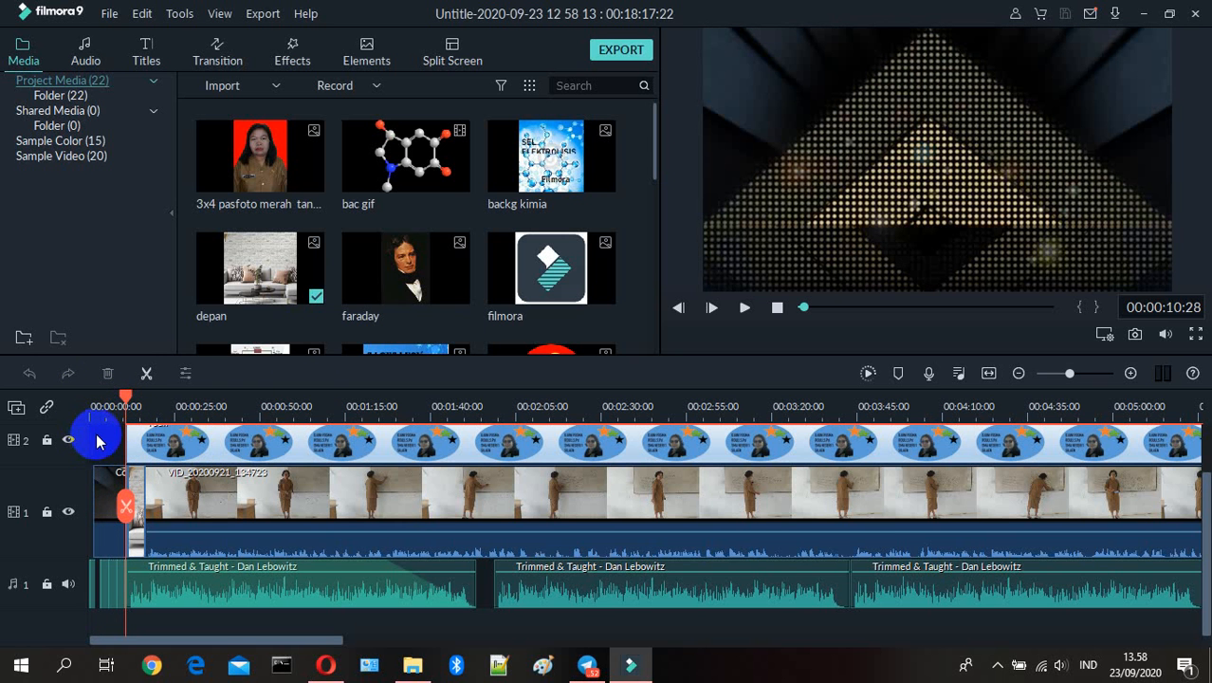
click(744, 307)
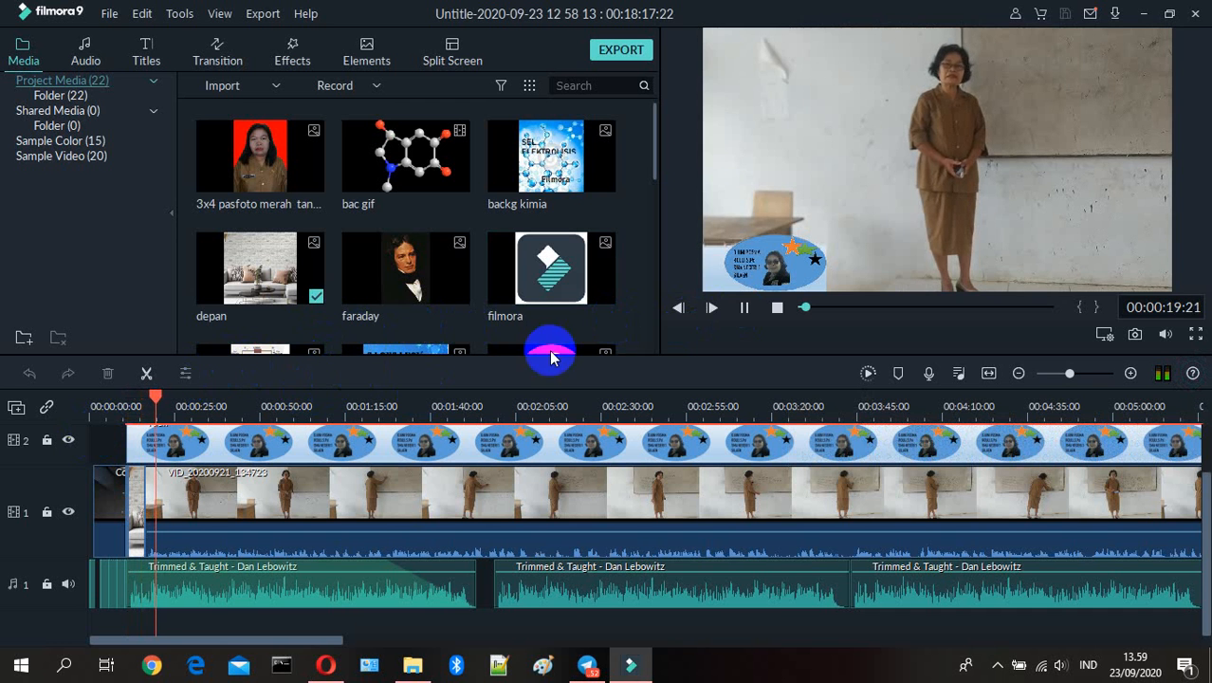
click(742, 310)
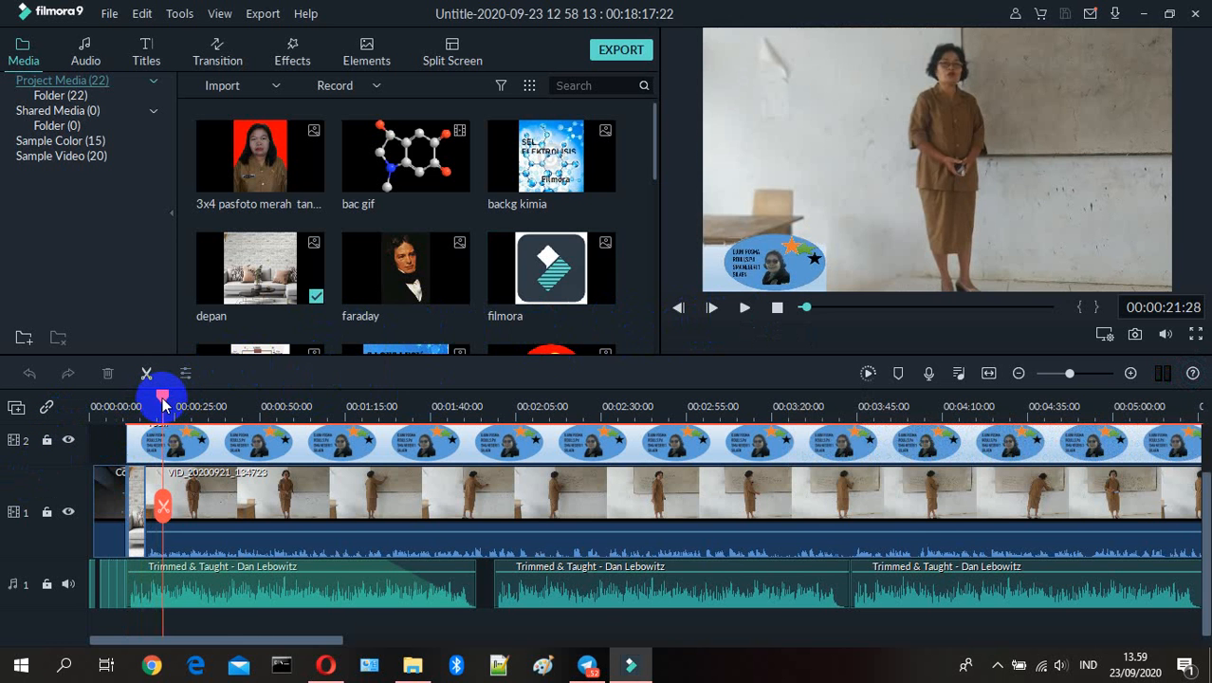
drag(163, 402, 124, 402)
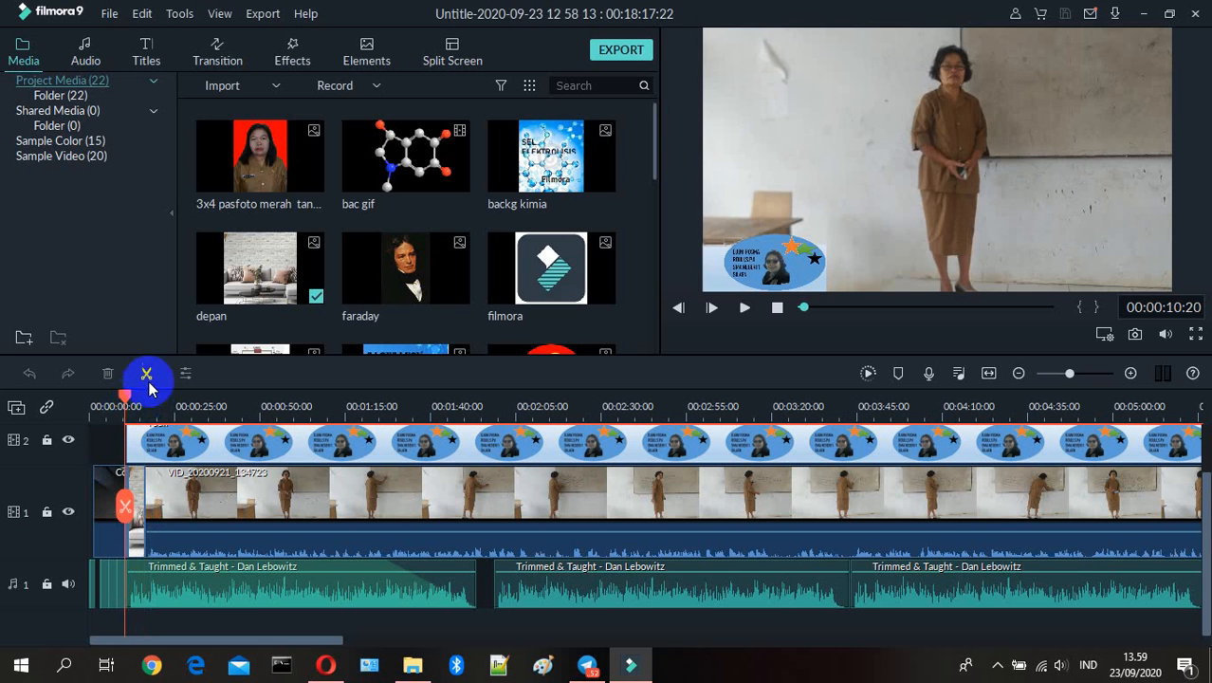
Try to shift the start of the "rouli" clip on track 2 to 00:00:14:01
click(129, 442)
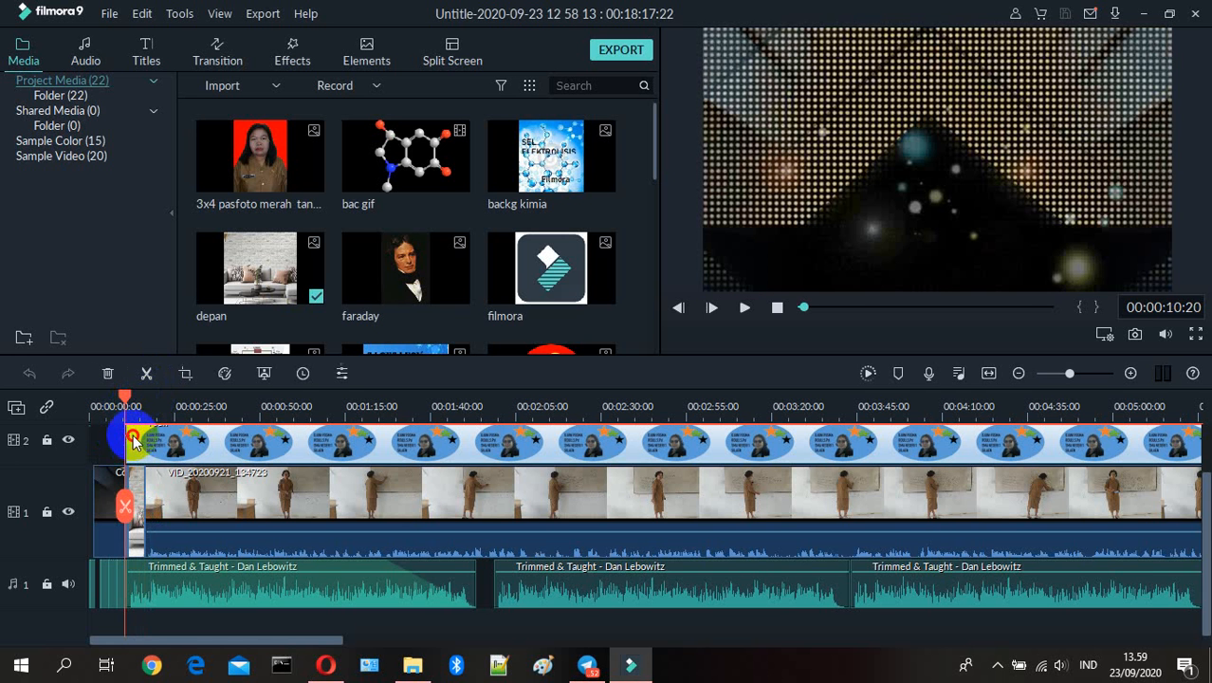
mouse_move(131, 444)
mouse_down()
mouse_move(129, 425)
mouse_move(137, 432)
mouse_up()
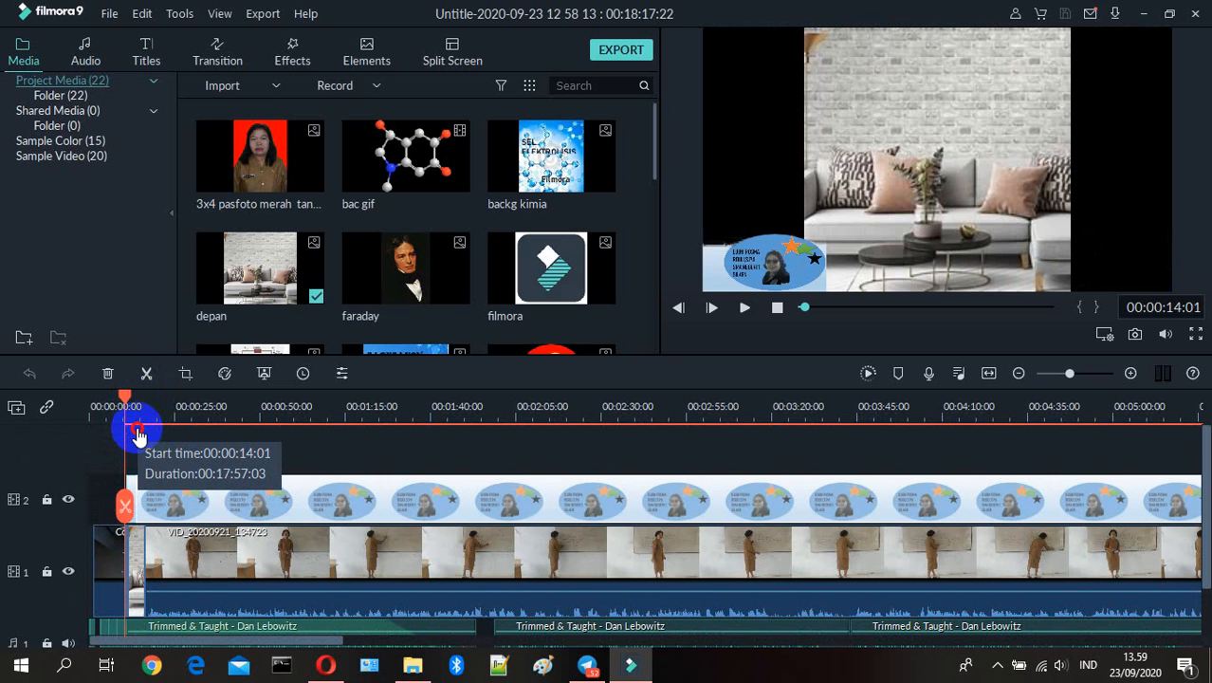
drag(137, 433, 143, 428)
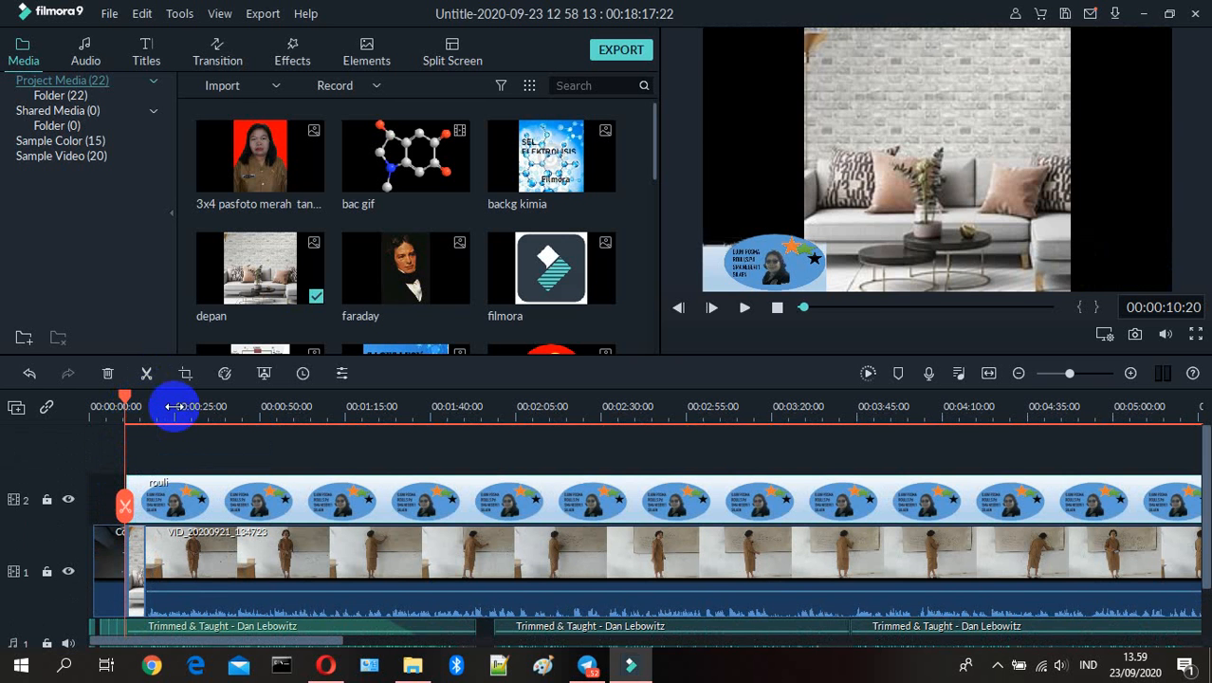
click(133, 453)
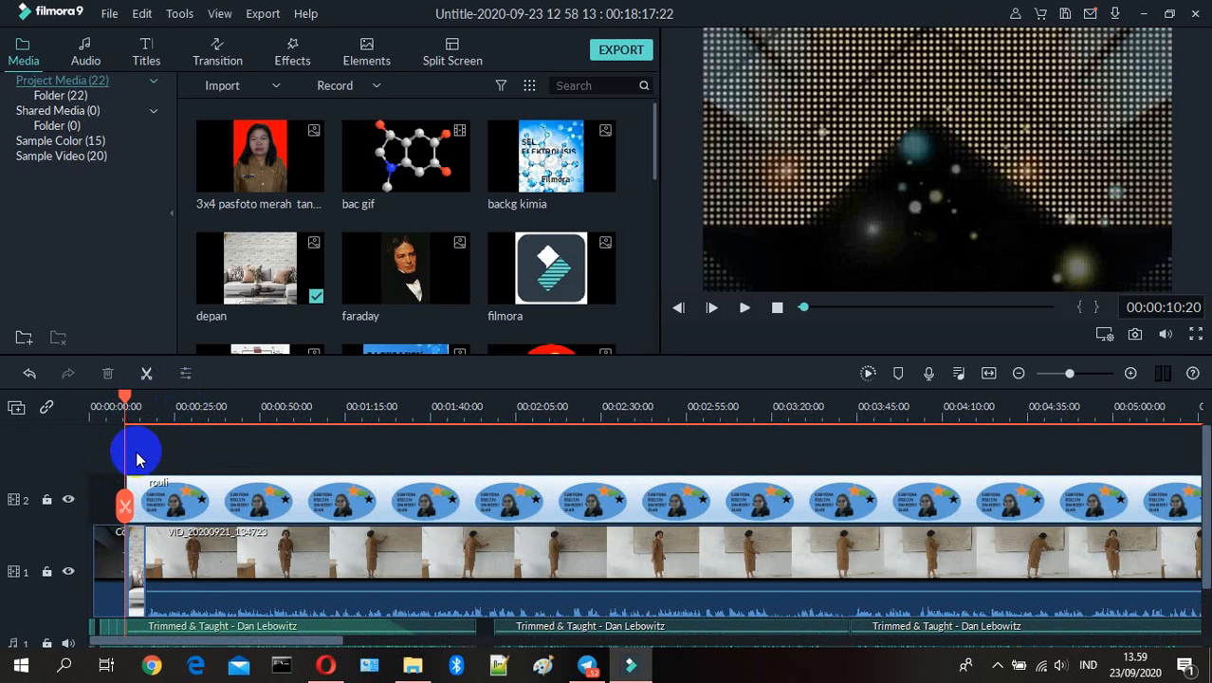
Place the red-background portrait photo on track 3 above the start of the "rouli" clip and preview it up to 00:00:15:08
drag(266, 185, 127, 446)
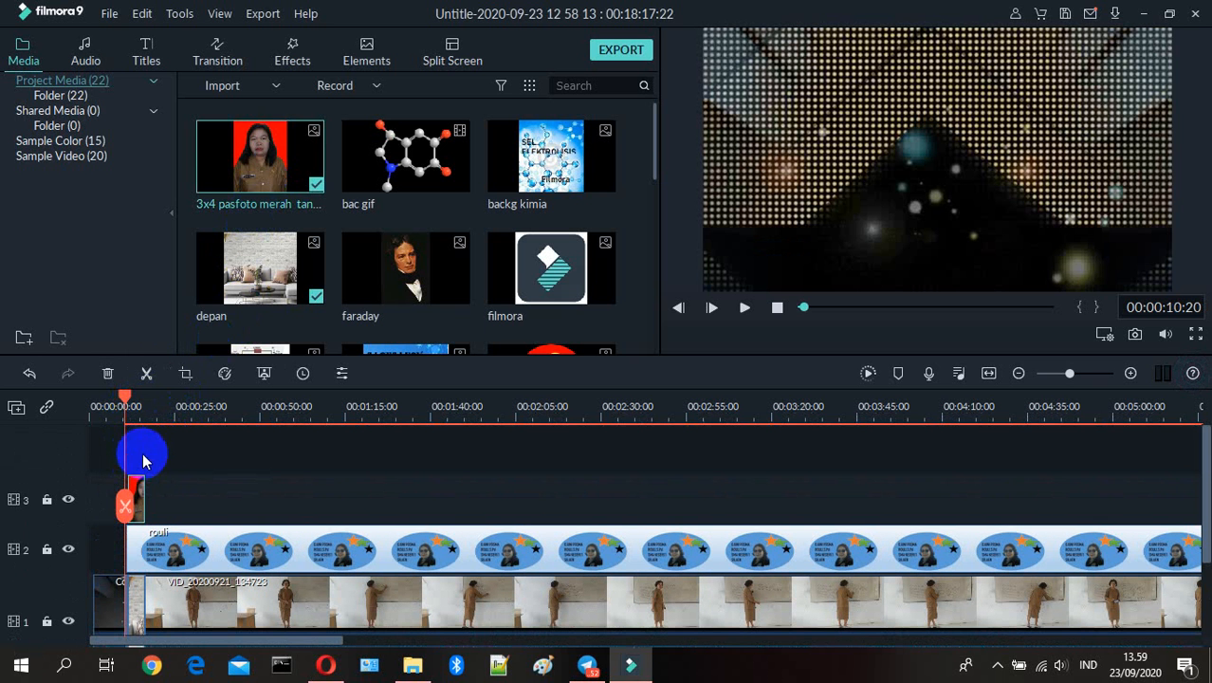
click(743, 308)
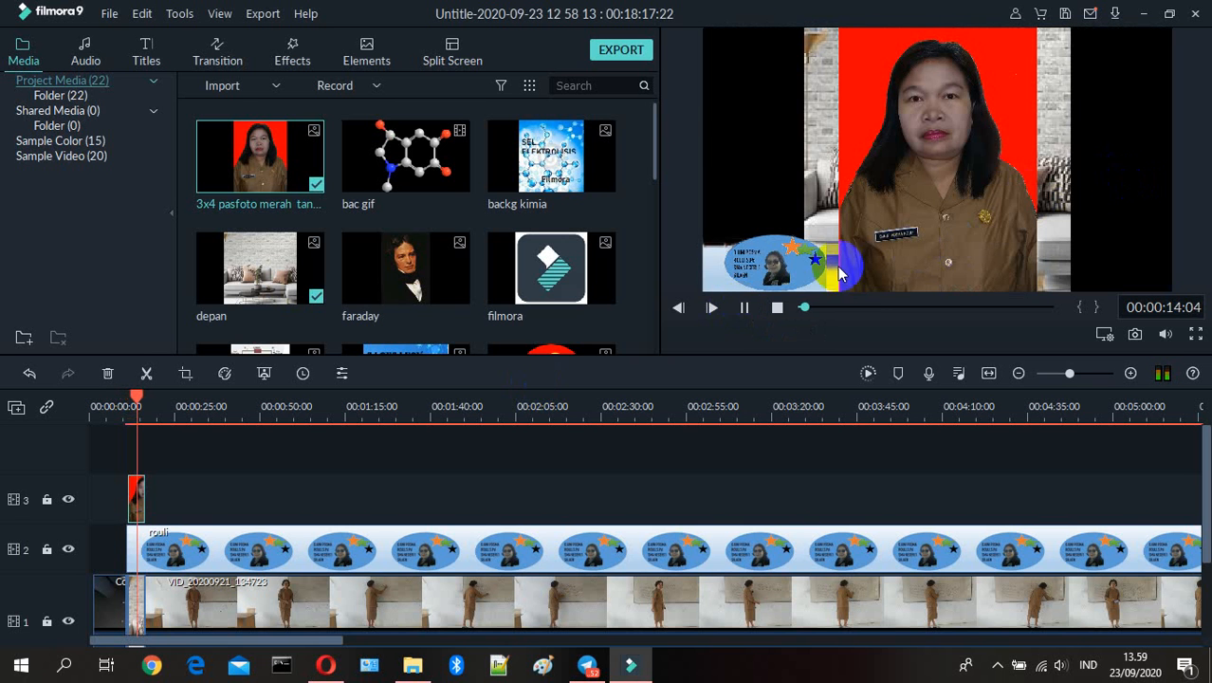
click(744, 308)
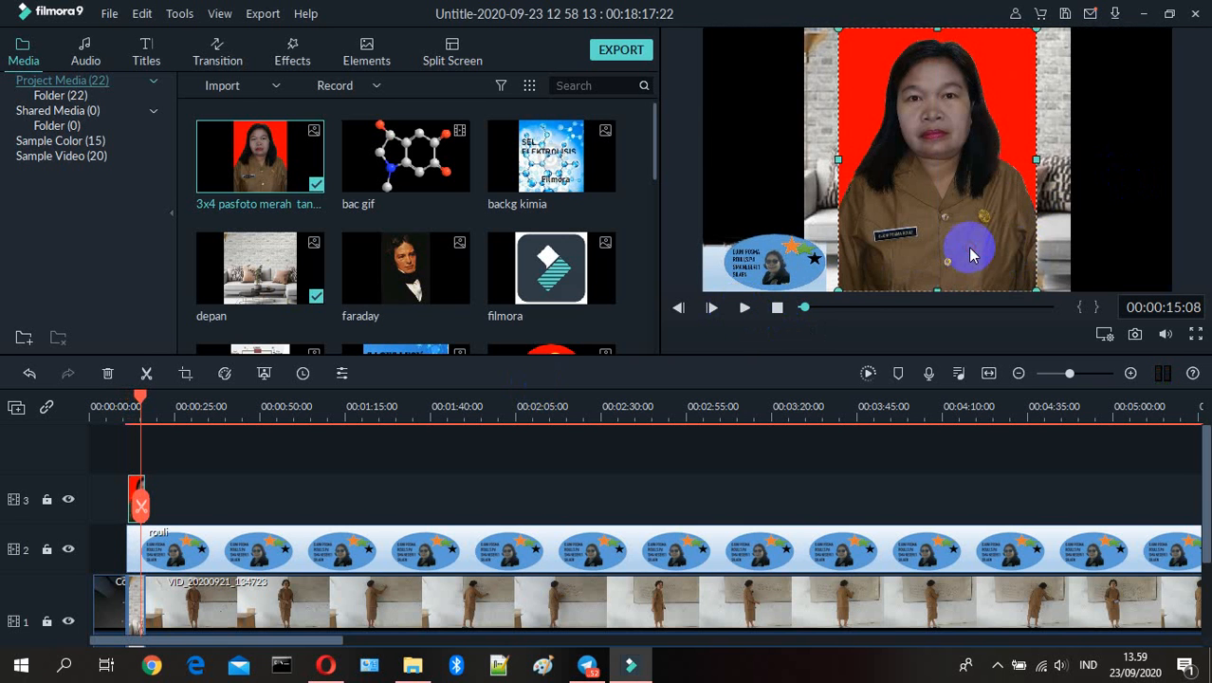
Shrink the portrait photo in the preview to a small frame on the brick wall above the sofa
drag(936, 287, 938, 131)
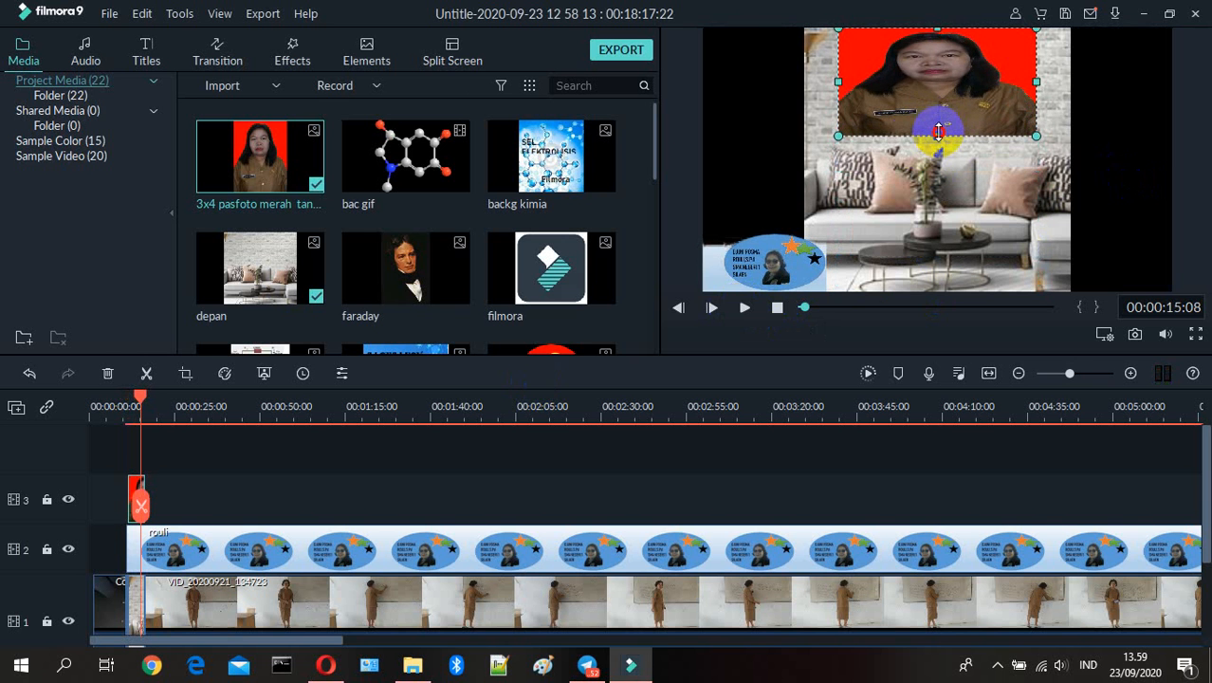
drag(838, 136, 879, 113)
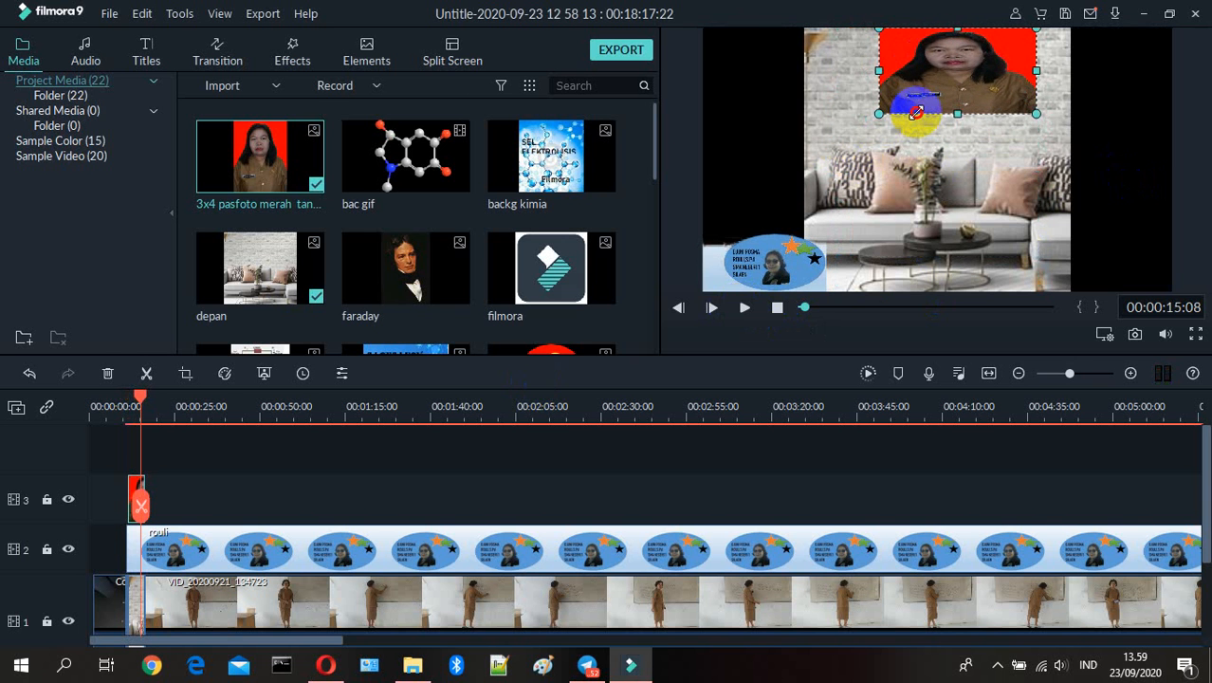
drag(1036, 30, 993, 52)
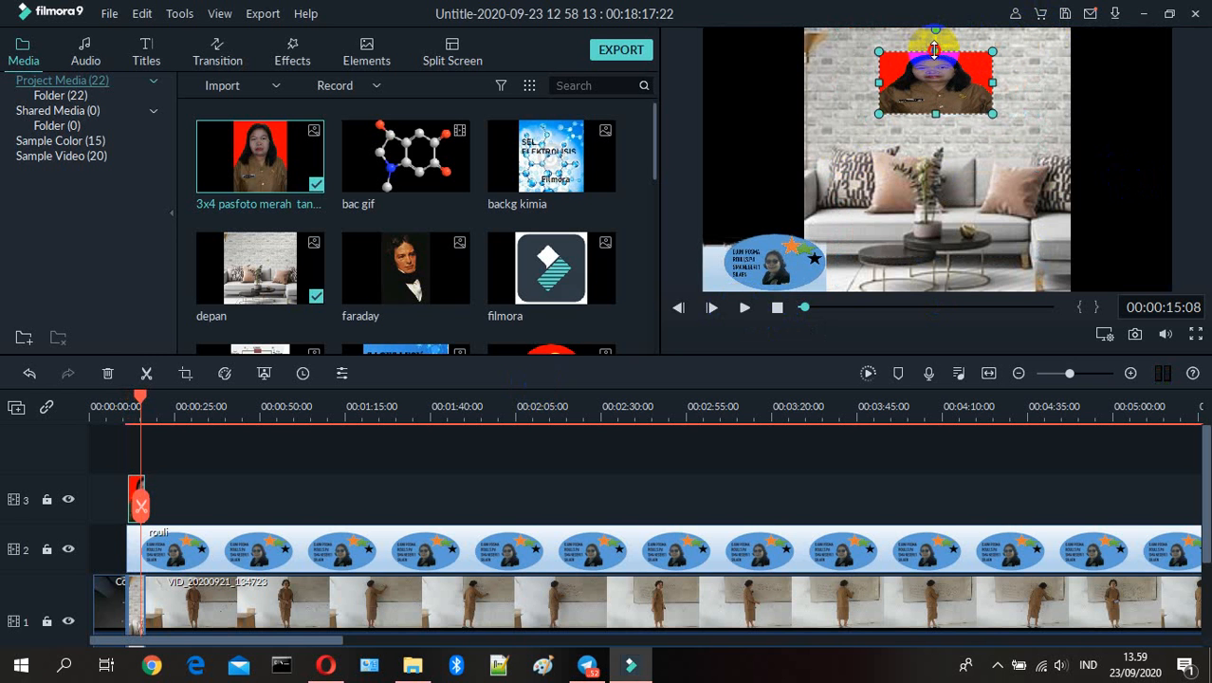
drag(934, 51, 932, 34)
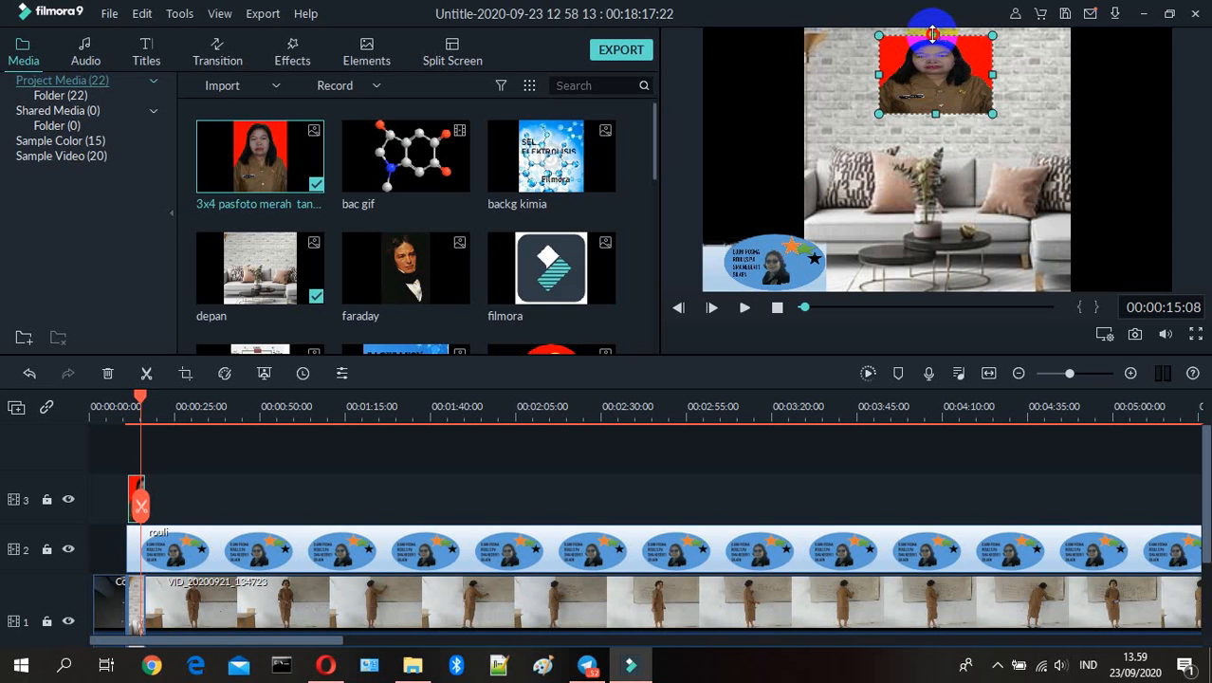
Enable Chroma Key on the portrait photo with white as the key color
double_click(936, 83)
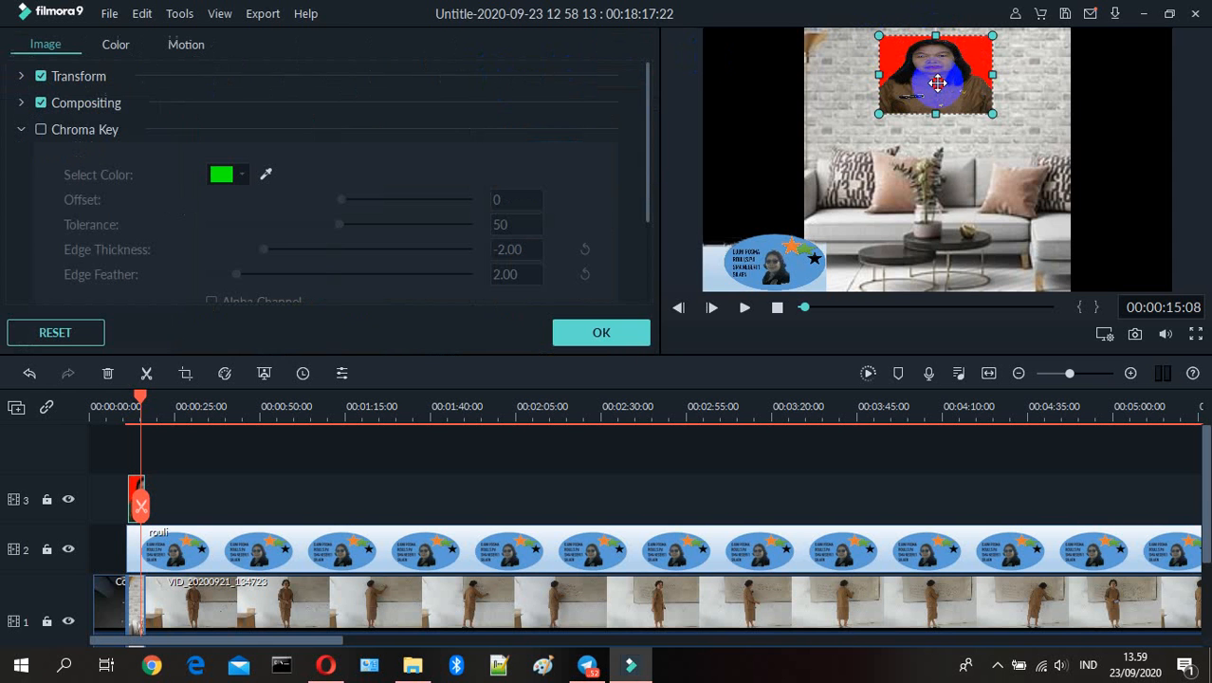
click(99, 134)
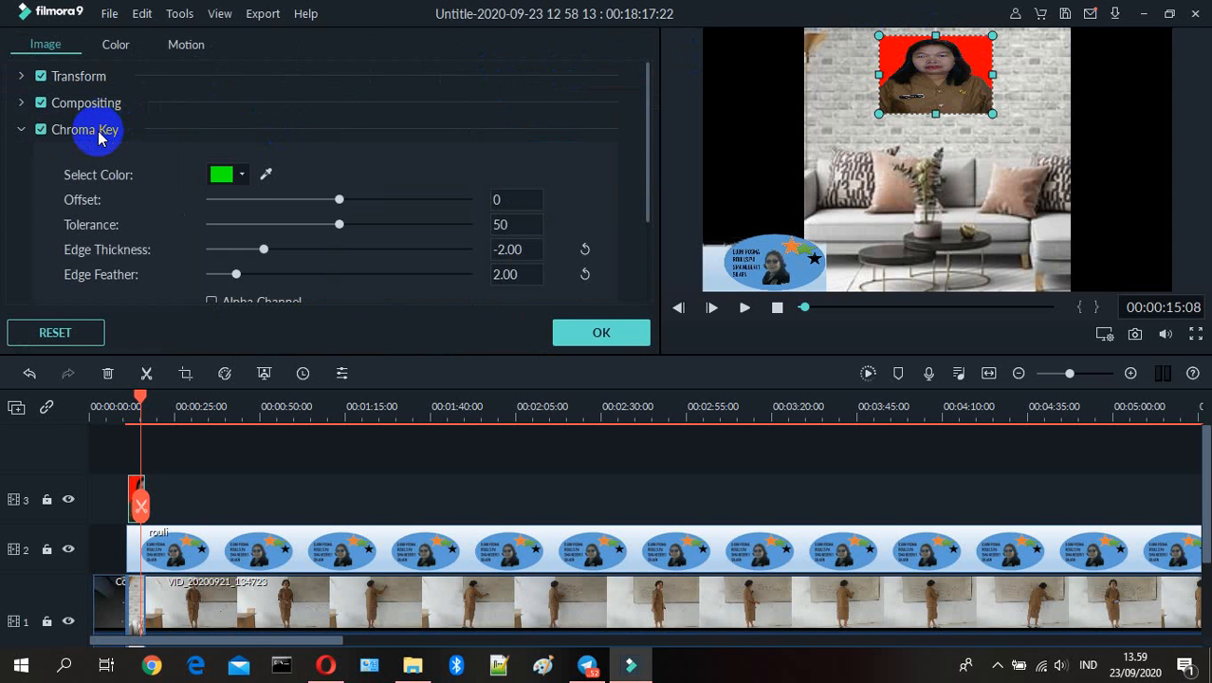
click(242, 177)
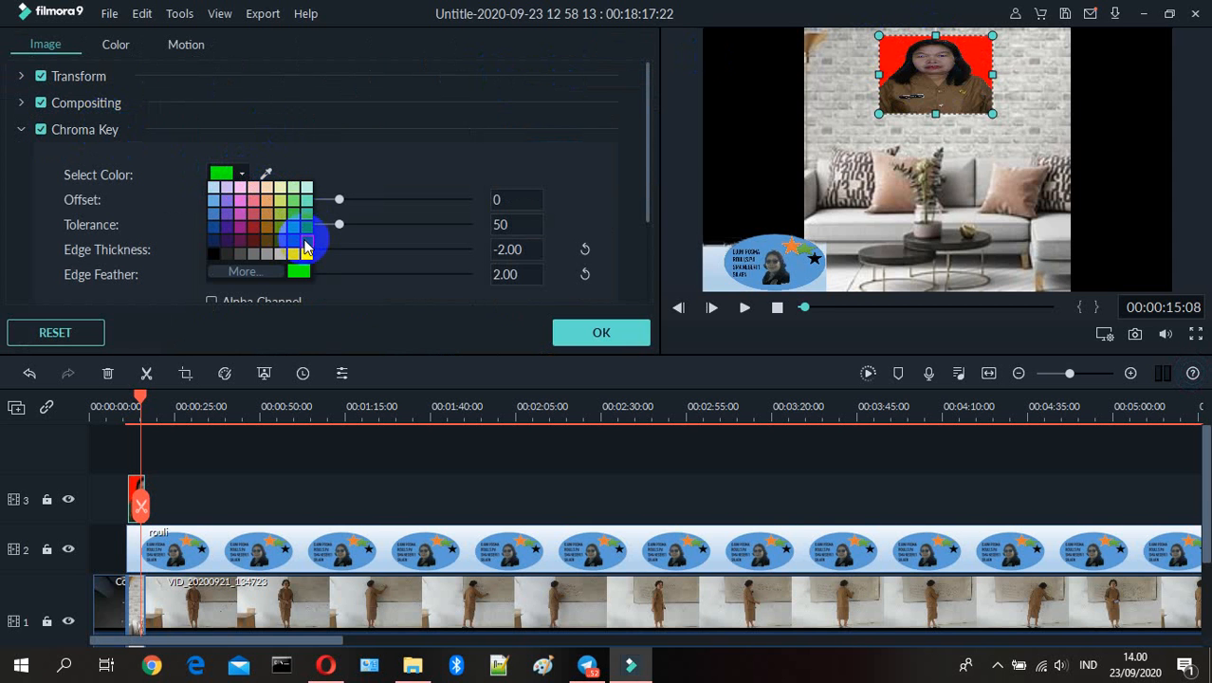
click(306, 254)
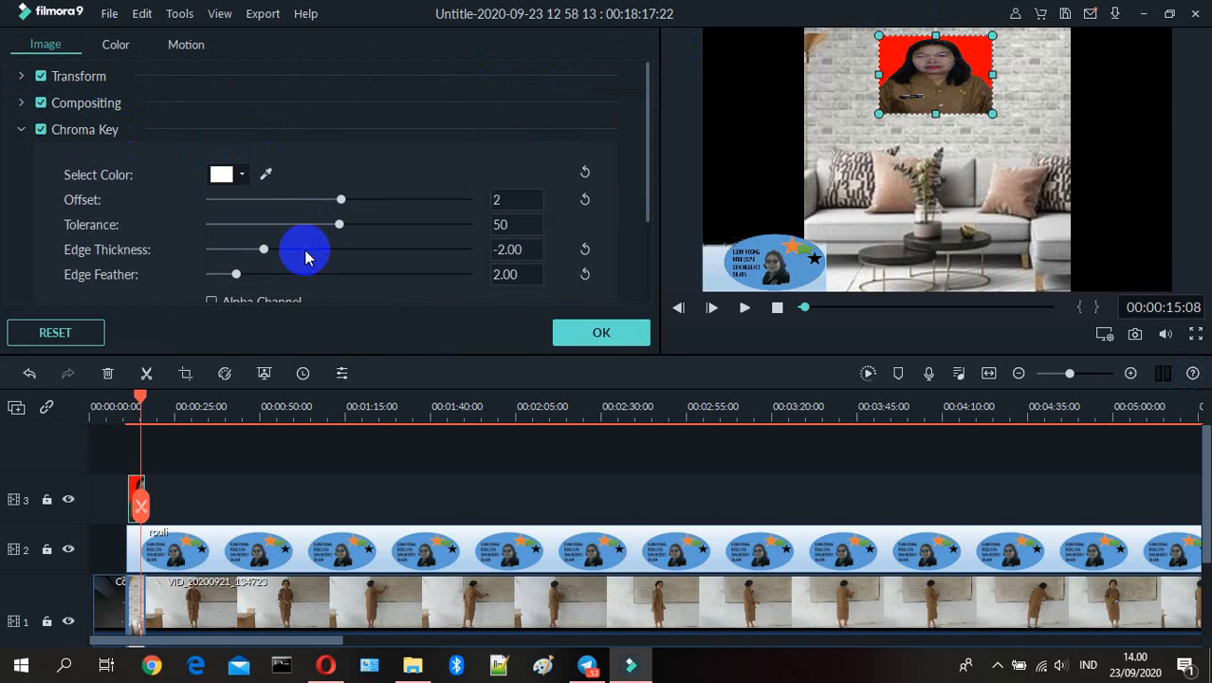
click(599, 334)
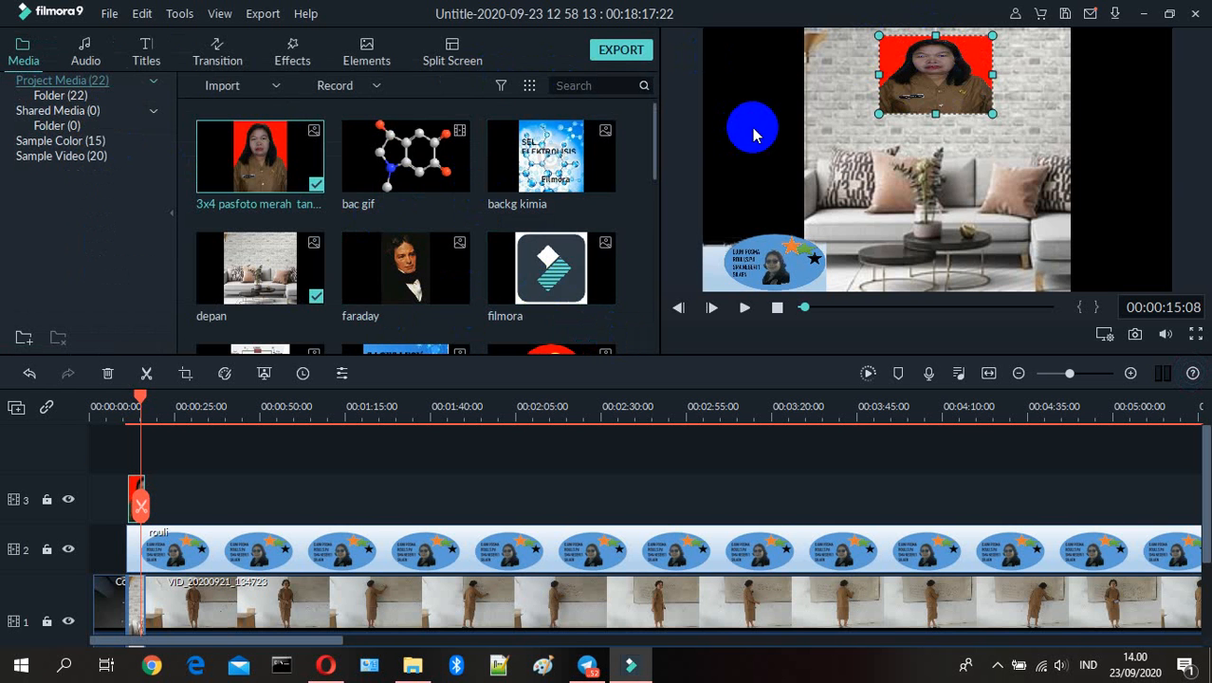
Change the portrait photo's Chroma Key color to gray
double_click(946, 86)
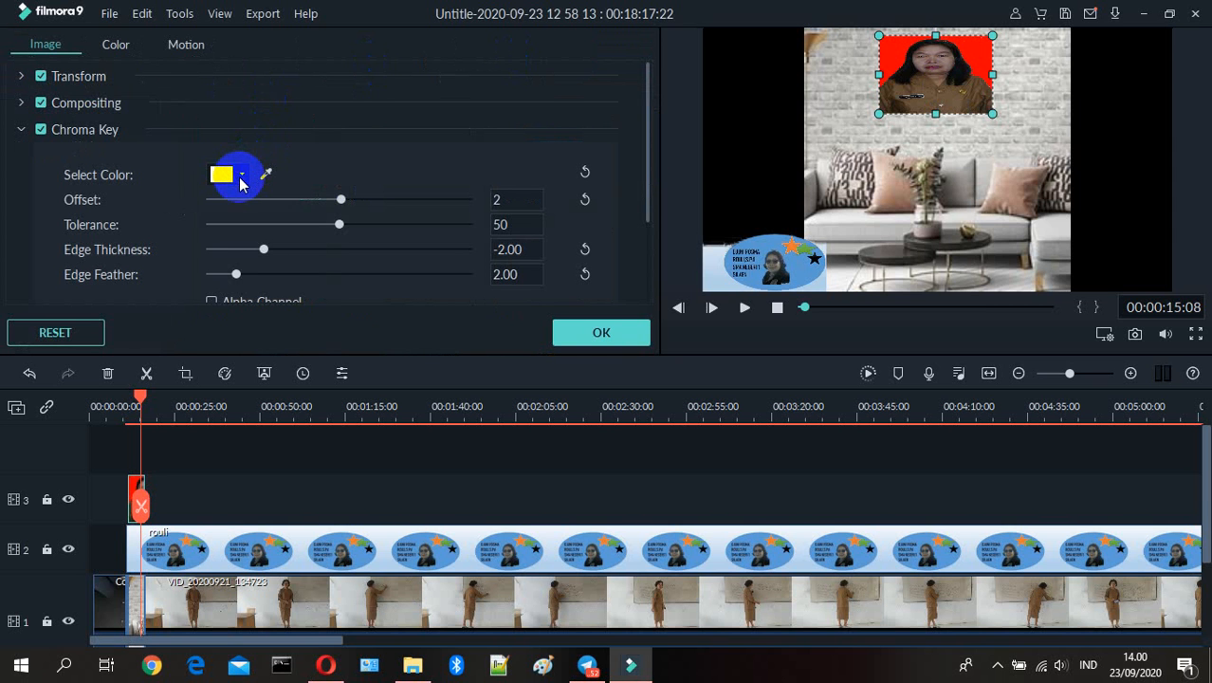
click(241, 179)
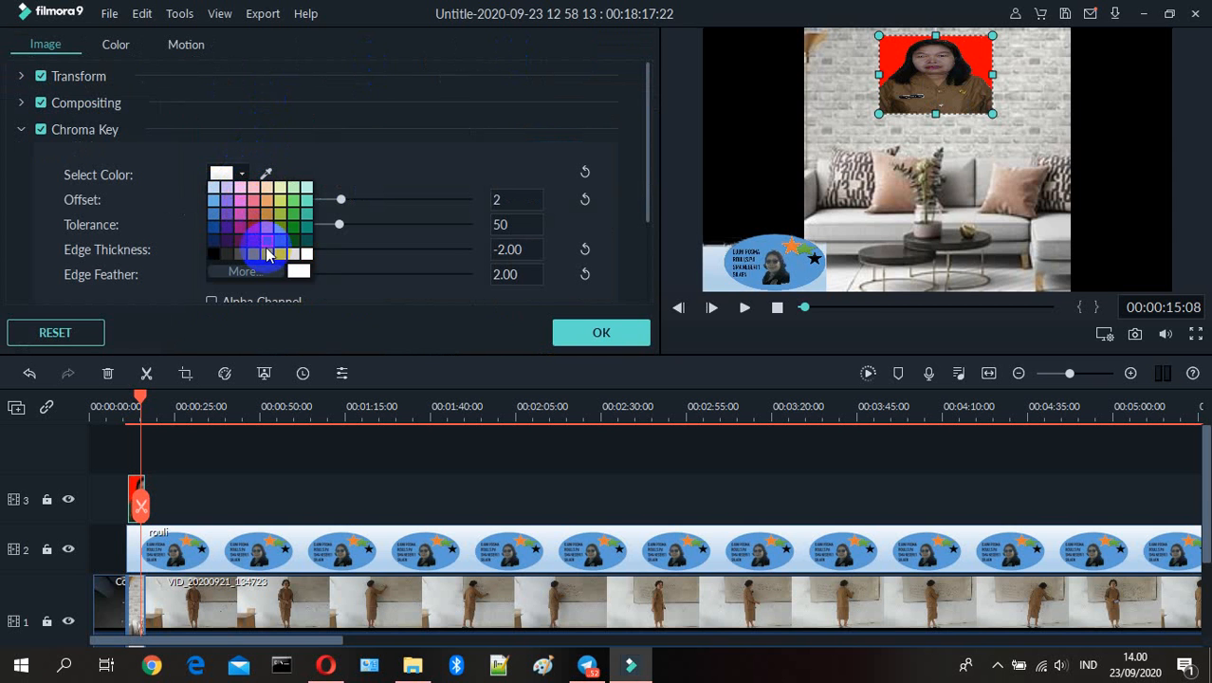
click(268, 254)
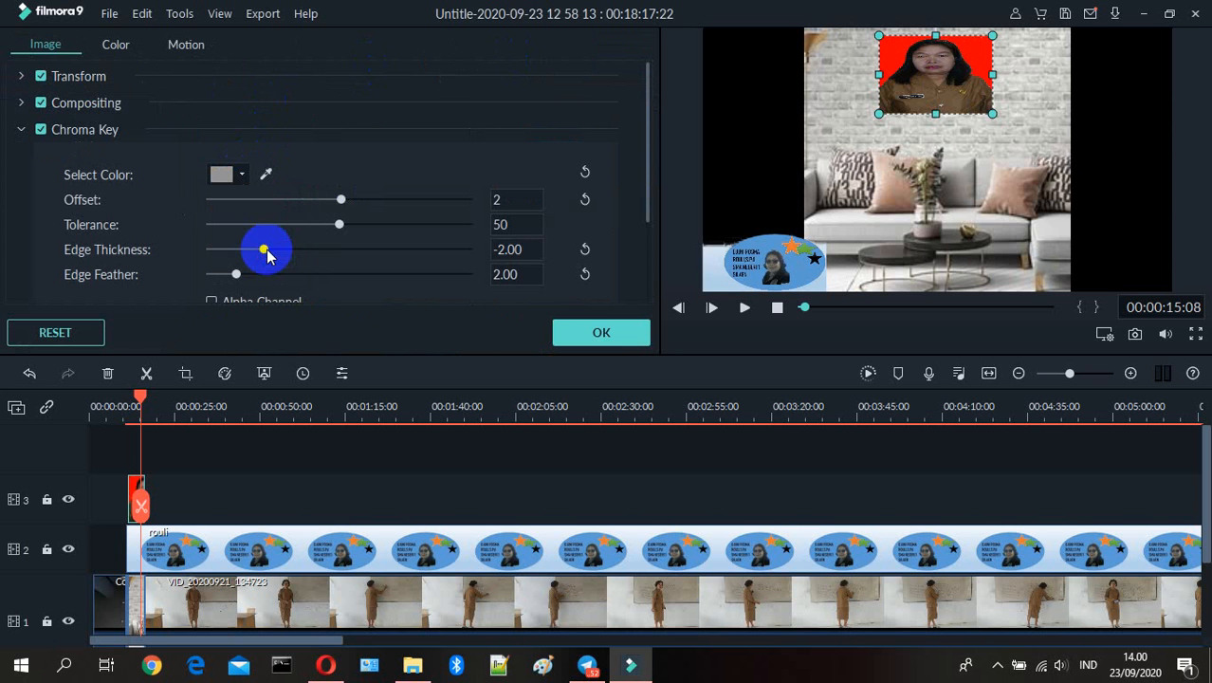
click(601, 332)
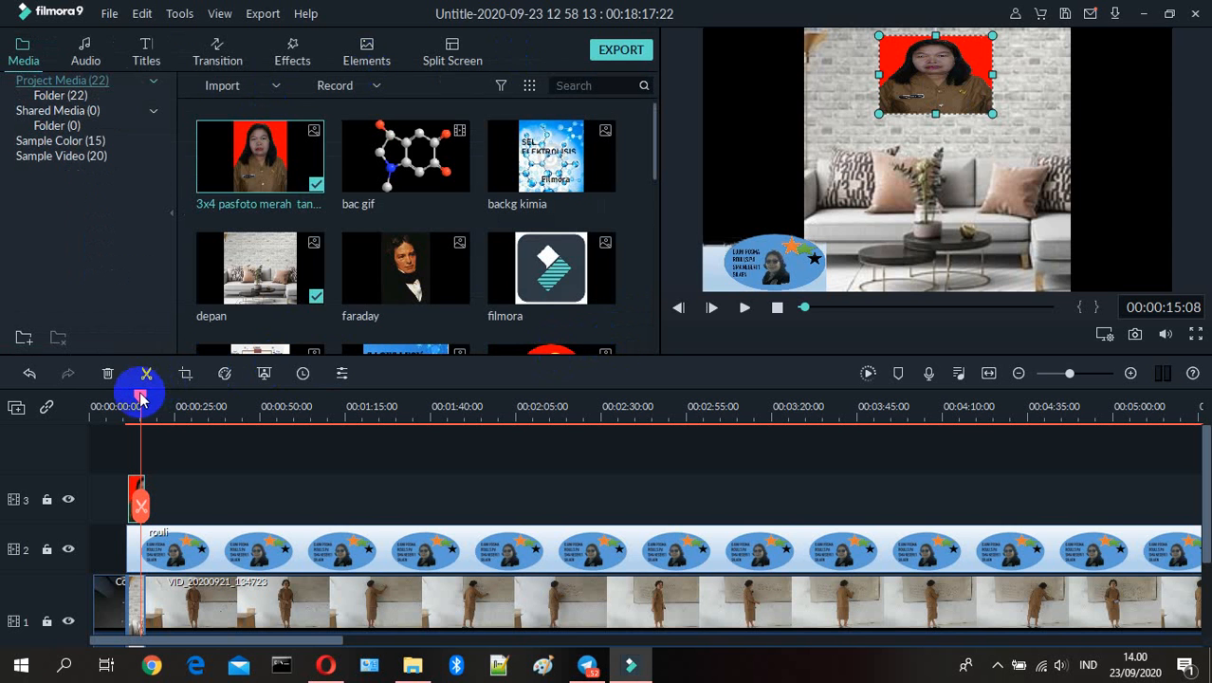
Place the "kimia" image on track 4 just before the portrait photo and preview the video from the beginning
mouse_move(139, 398)
mouse_down()
mouse_move(115, 401)
mouse_move(133, 409)
mouse_up()
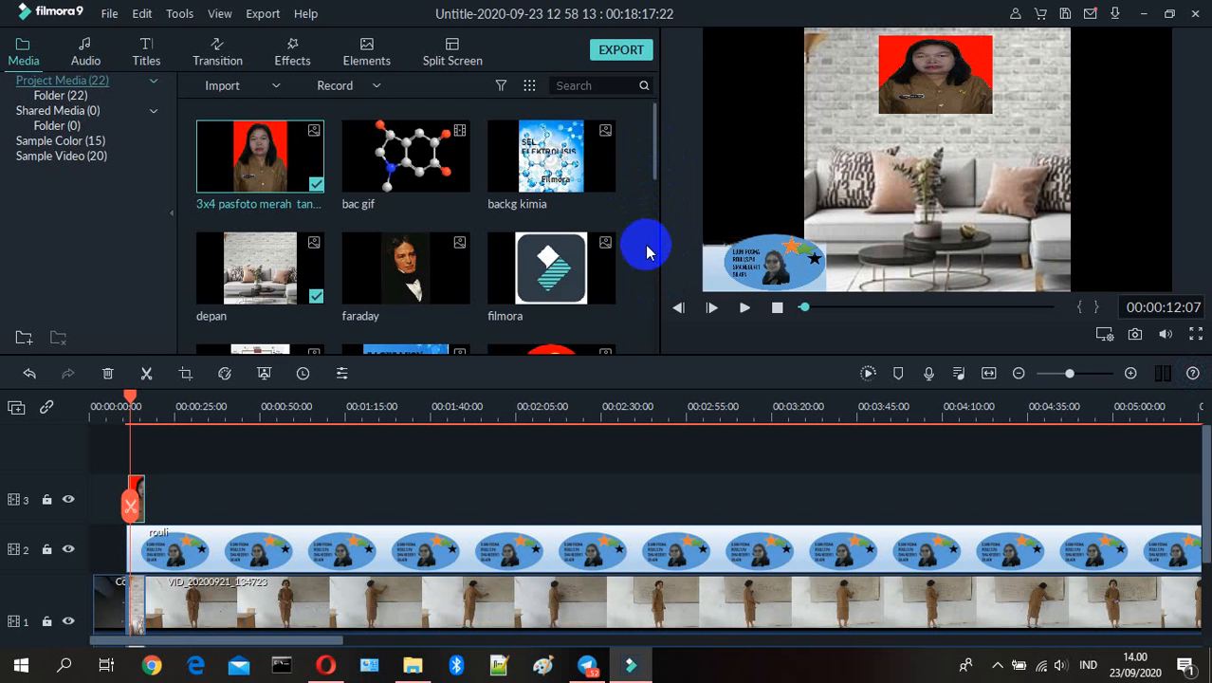
mouse_move(654, 164)
mouse_down()
mouse_move(650, 211)
mouse_move(692, 349)
mouse_move(692, 226)
mouse_move(417, 166)
mouse_move(213, 340)
mouse_move(122, 451)
mouse_move(110, 442)
mouse_up()
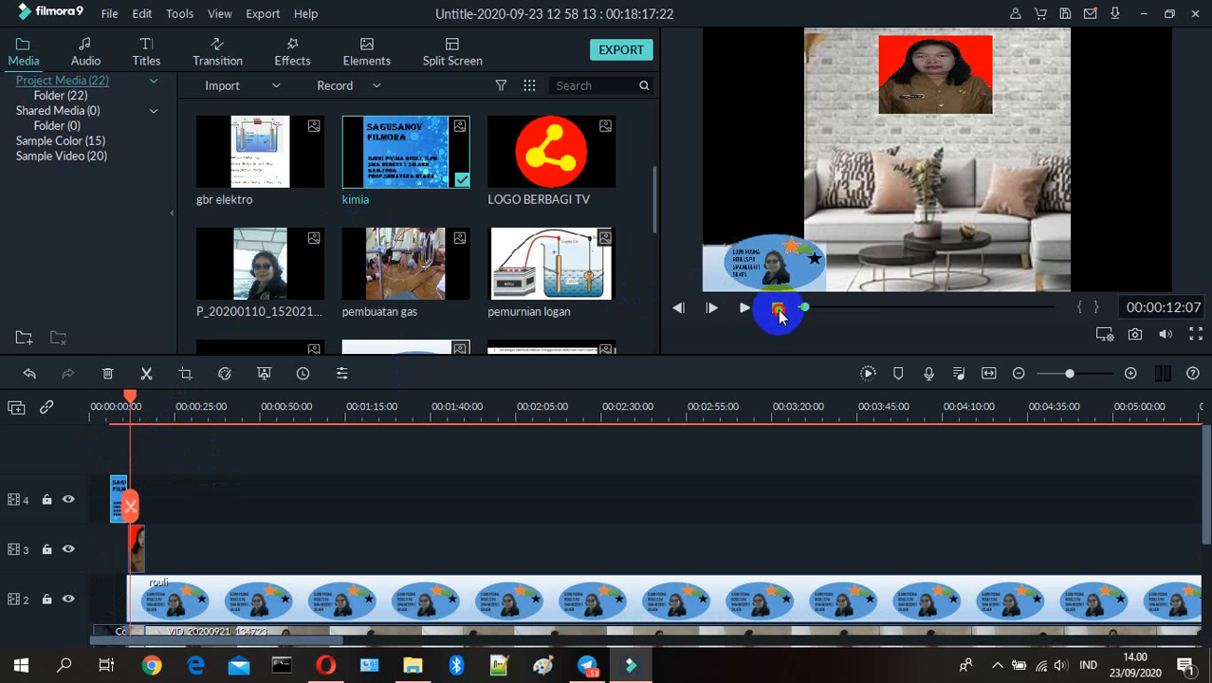
click(777, 311)
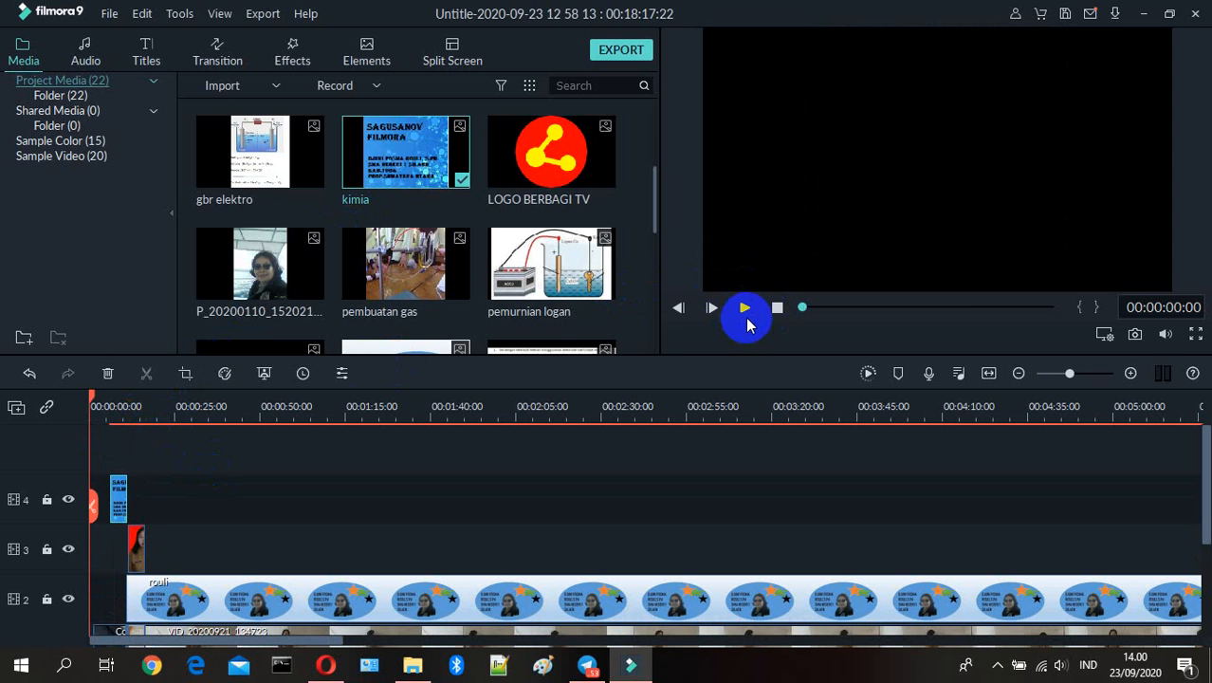
click(745, 313)
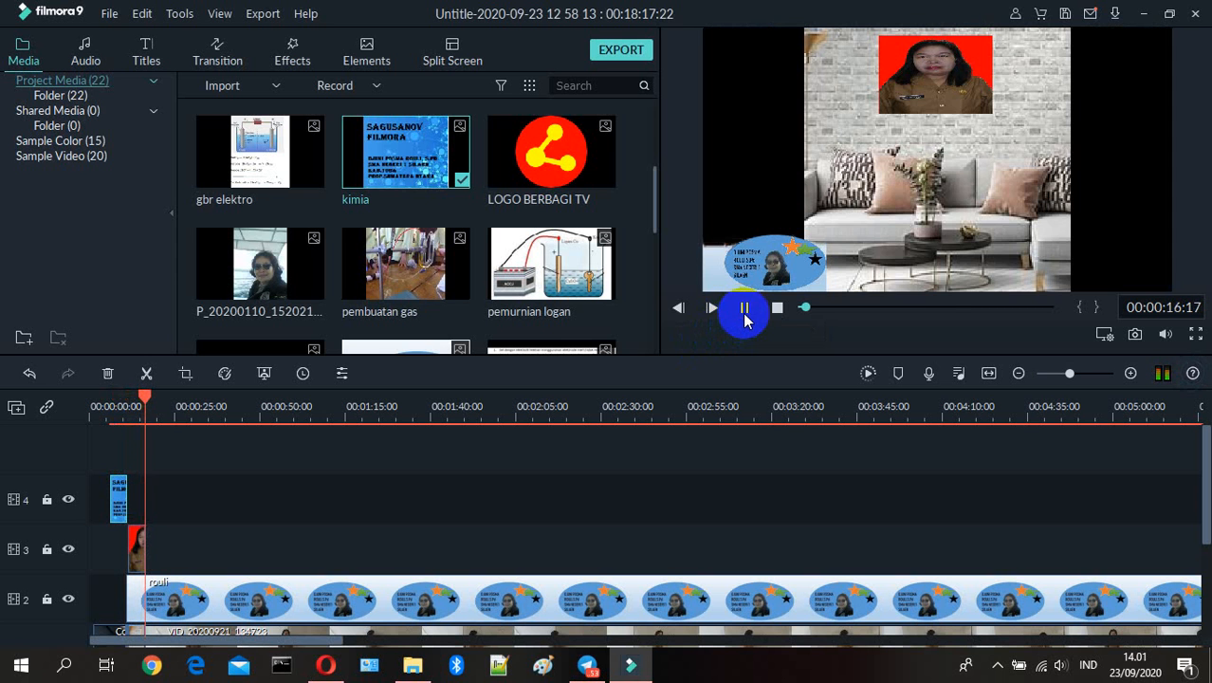
Move the "kimia" image from track 4 to track 1, ahead of the sofa image, and preview the video from the beginning
click(745, 309)
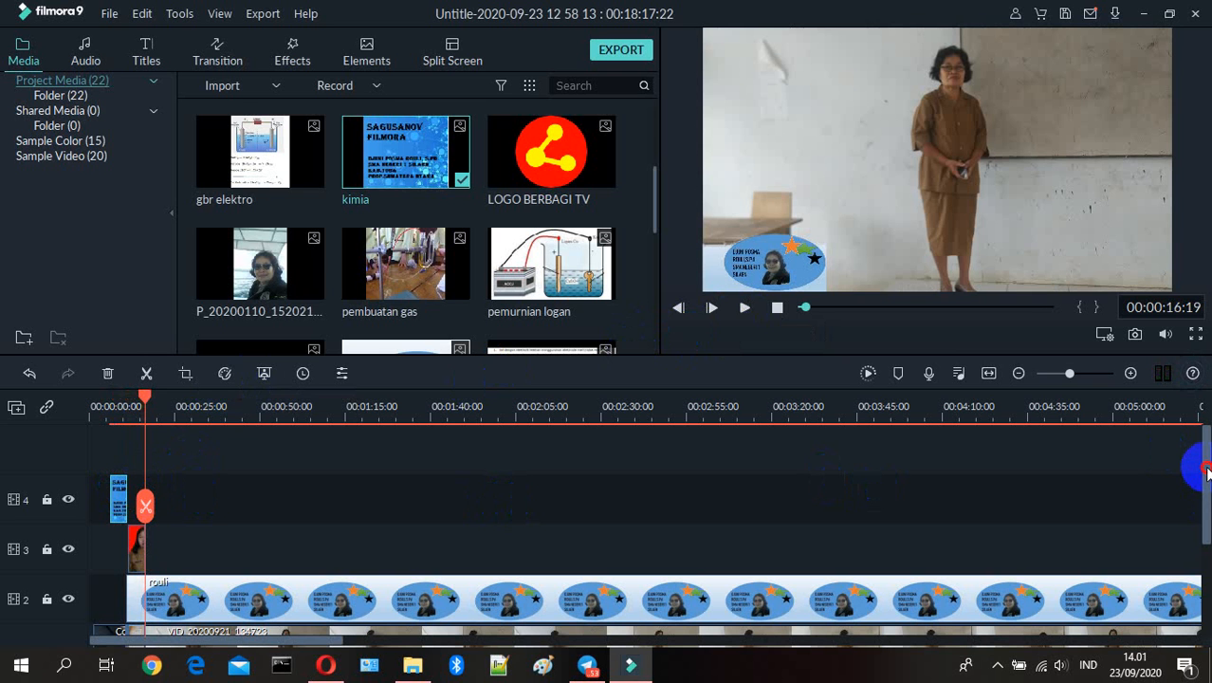
drag(1204, 526, 1203, 579)
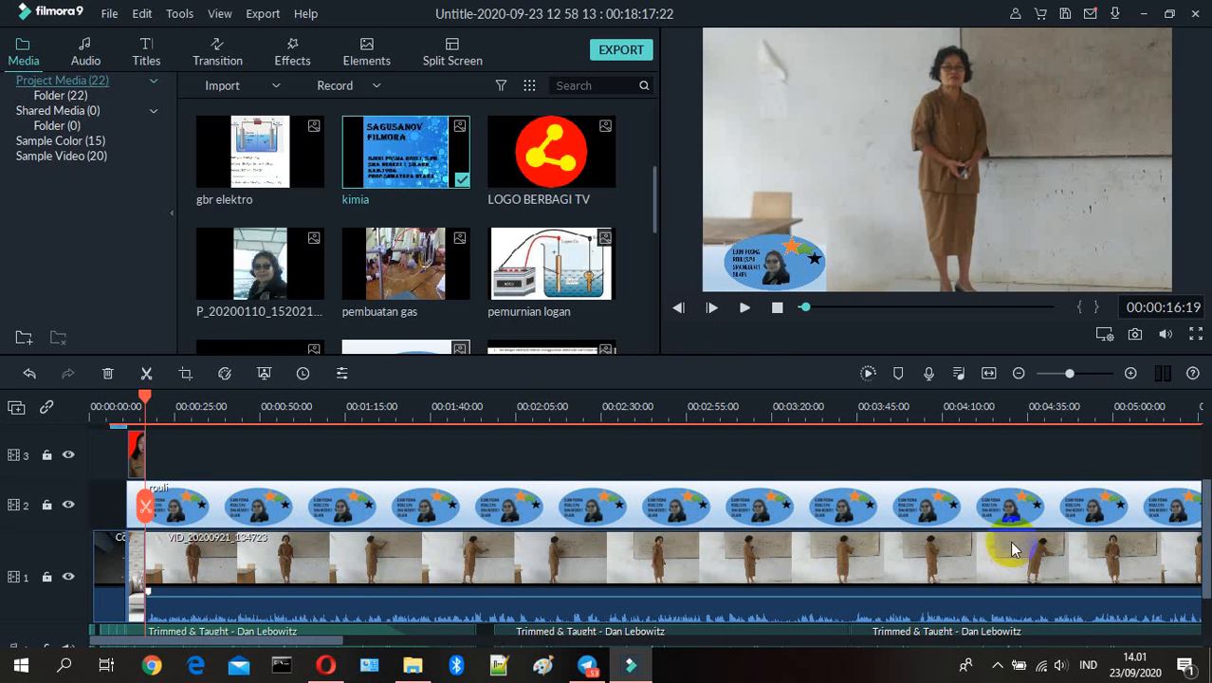
drag(1206, 556, 1206, 534)
click(506, 479)
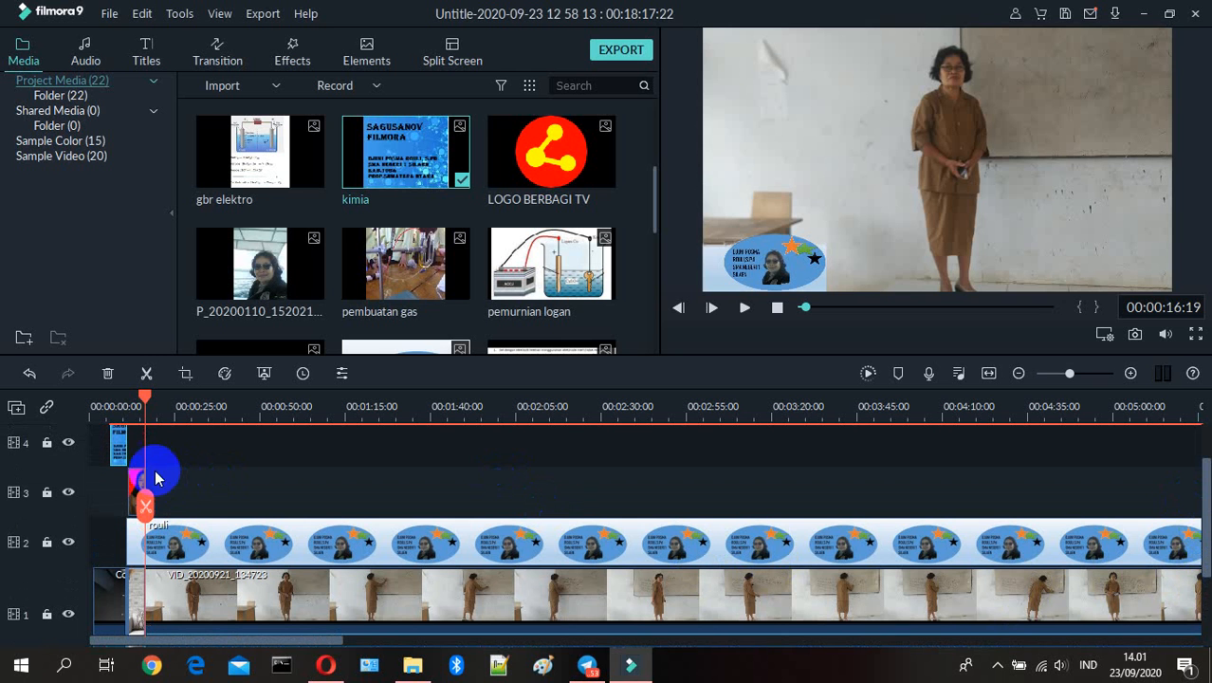
drag(114, 447, 161, 580)
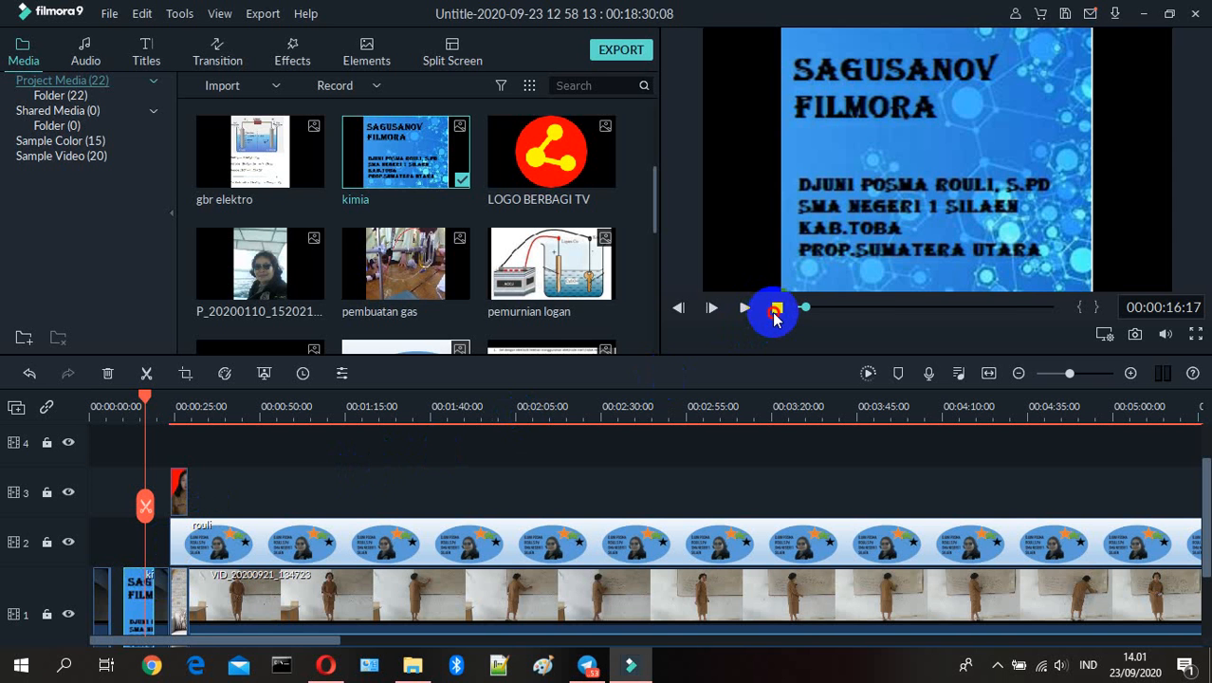
click(775, 313)
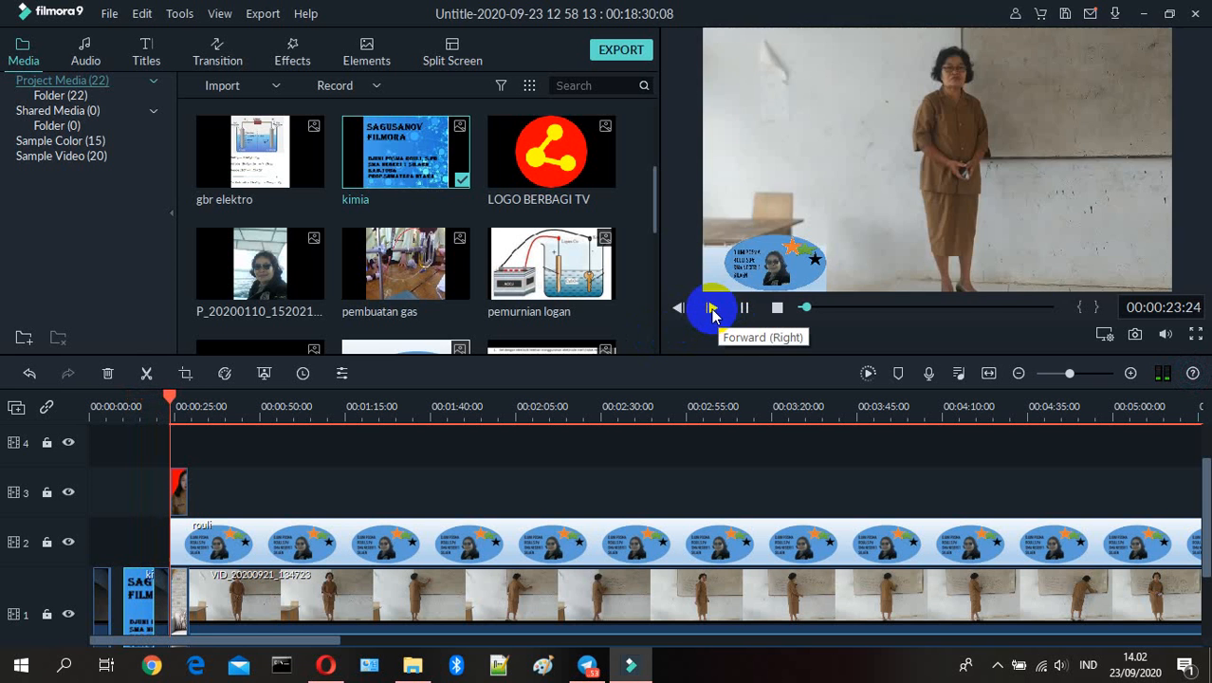
click(748, 311)
Shift the "kimia" image on track 1 so it directly follows the countdown intro clip
click(373, 492)
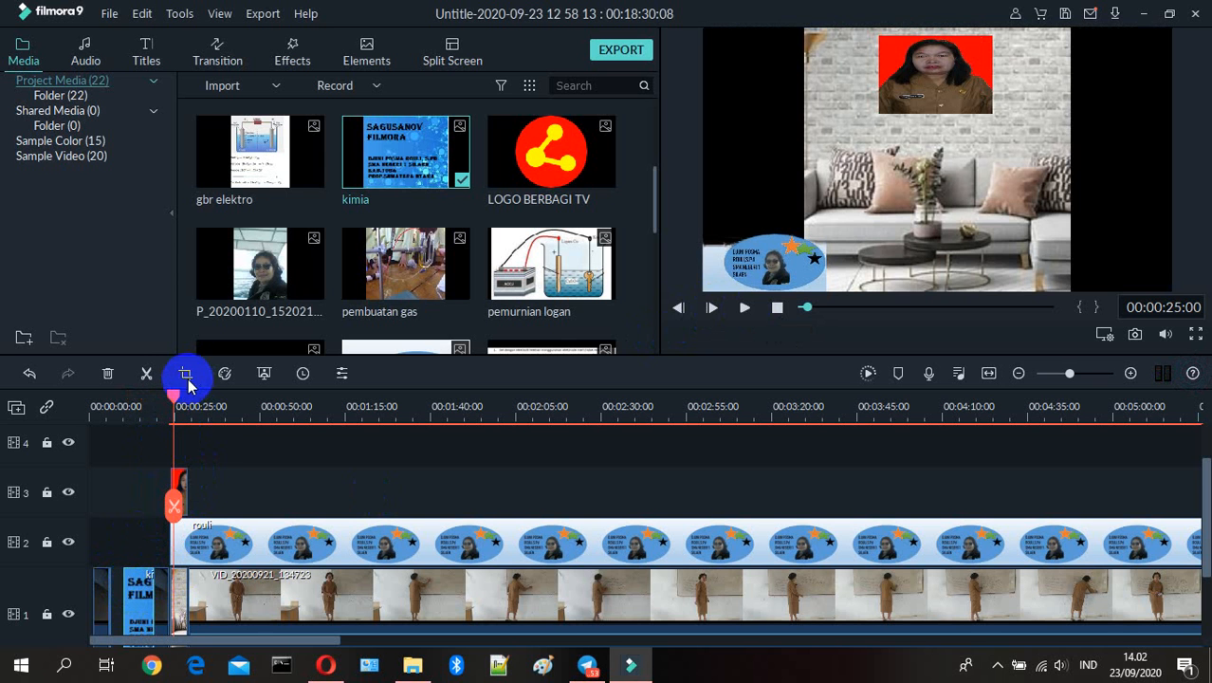
drag(173, 396, 153, 396)
drag(130, 604, 108, 598)
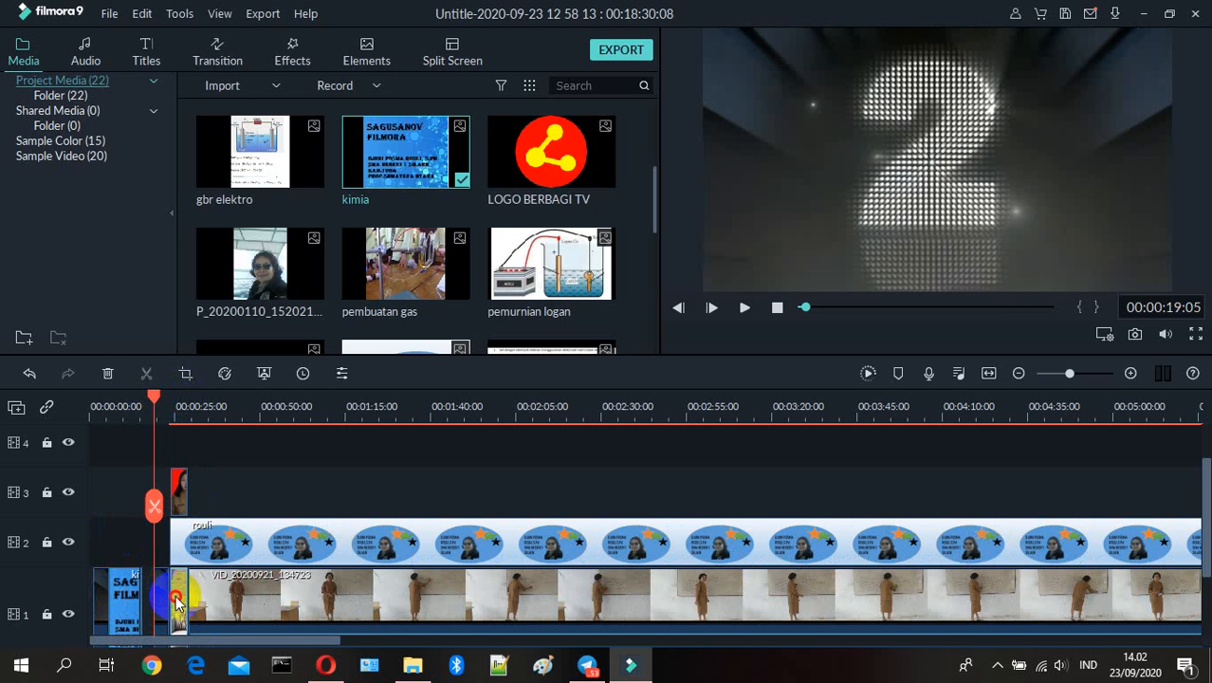
Place the "depan" sofa image directly after the "kimia" image on track 1 and extend it up to the lesson video
mouse_move(176, 602)
mouse_down()
mouse_move(154, 601)
mouse_move(200, 601)
mouse_move(181, 601)
mouse_up()
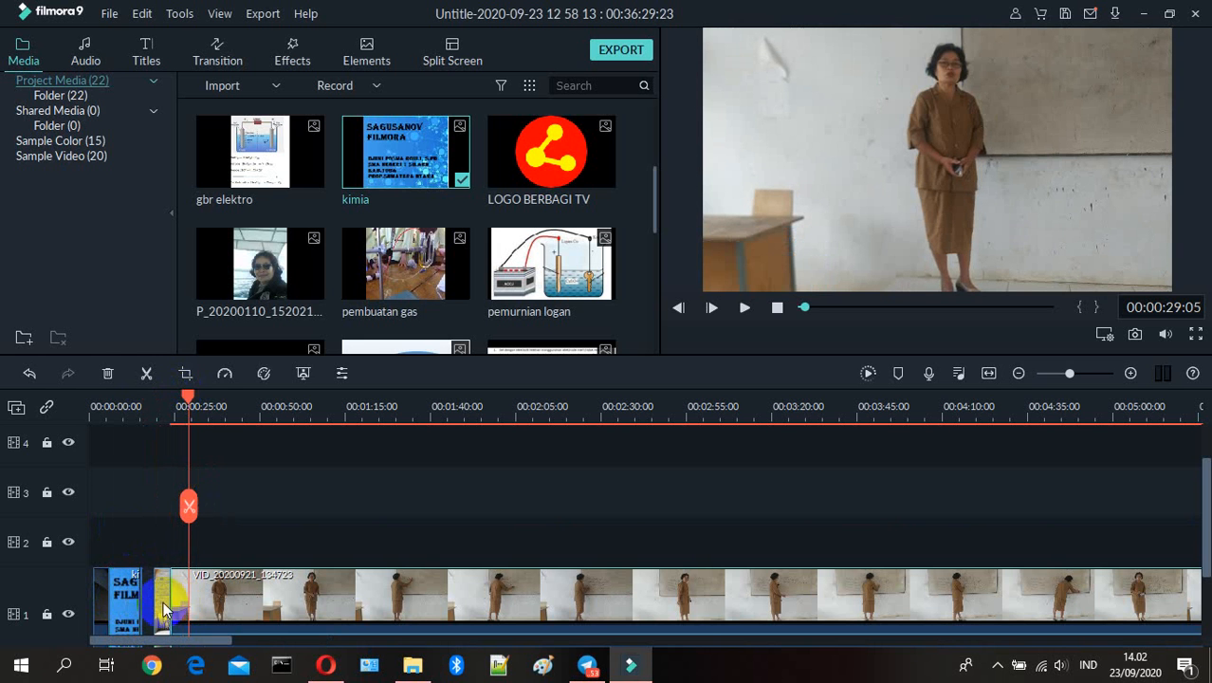
click(152, 603)
mouse_move(166, 605)
mouse_down()
mouse_move(146, 605)
mouse_move(186, 601)
mouse_up()
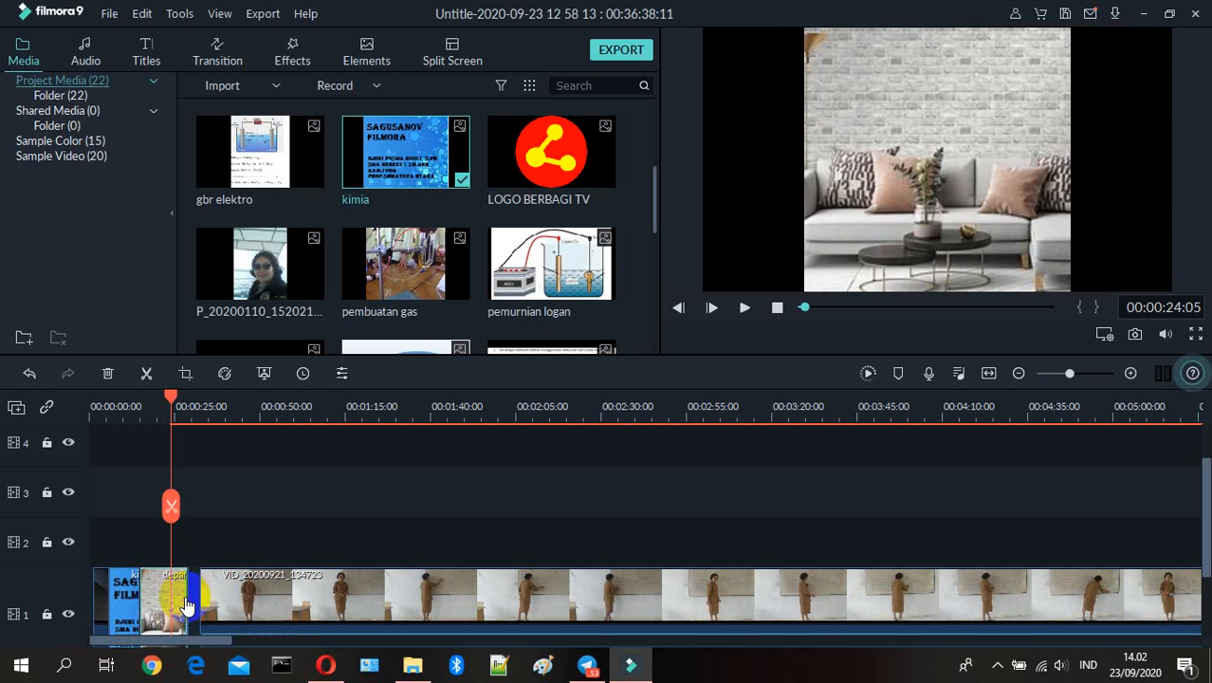
drag(170, 402, 186, 407)
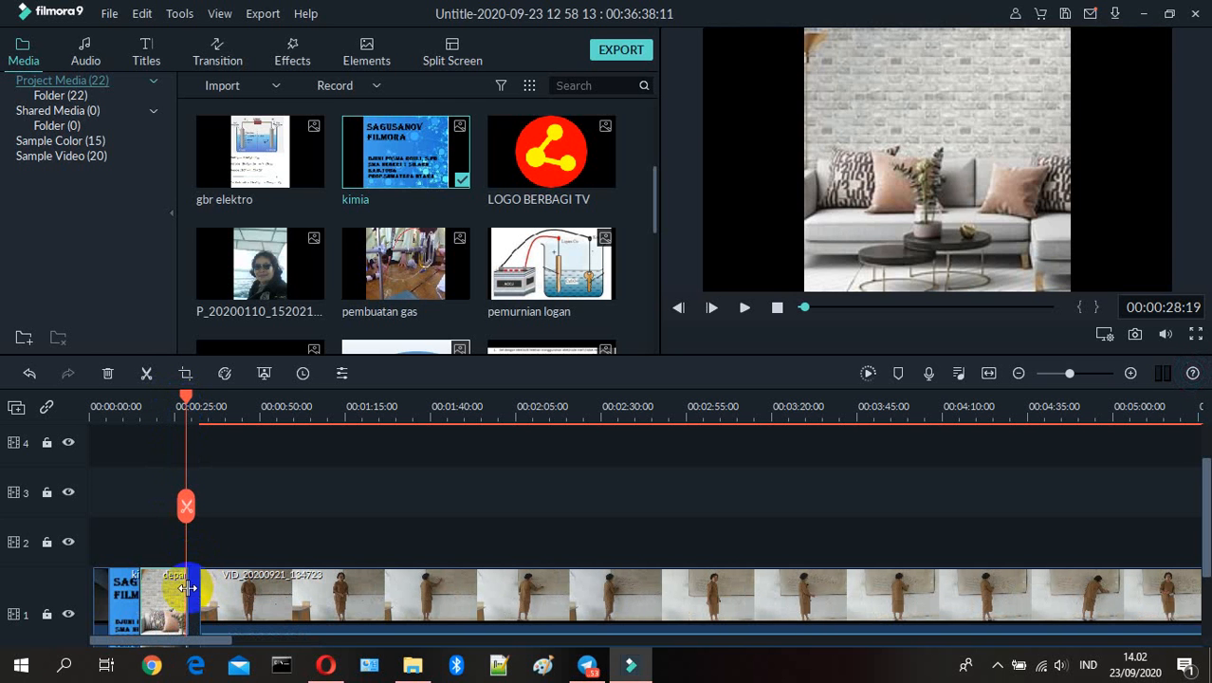
drag(187, 588, 217, 597)
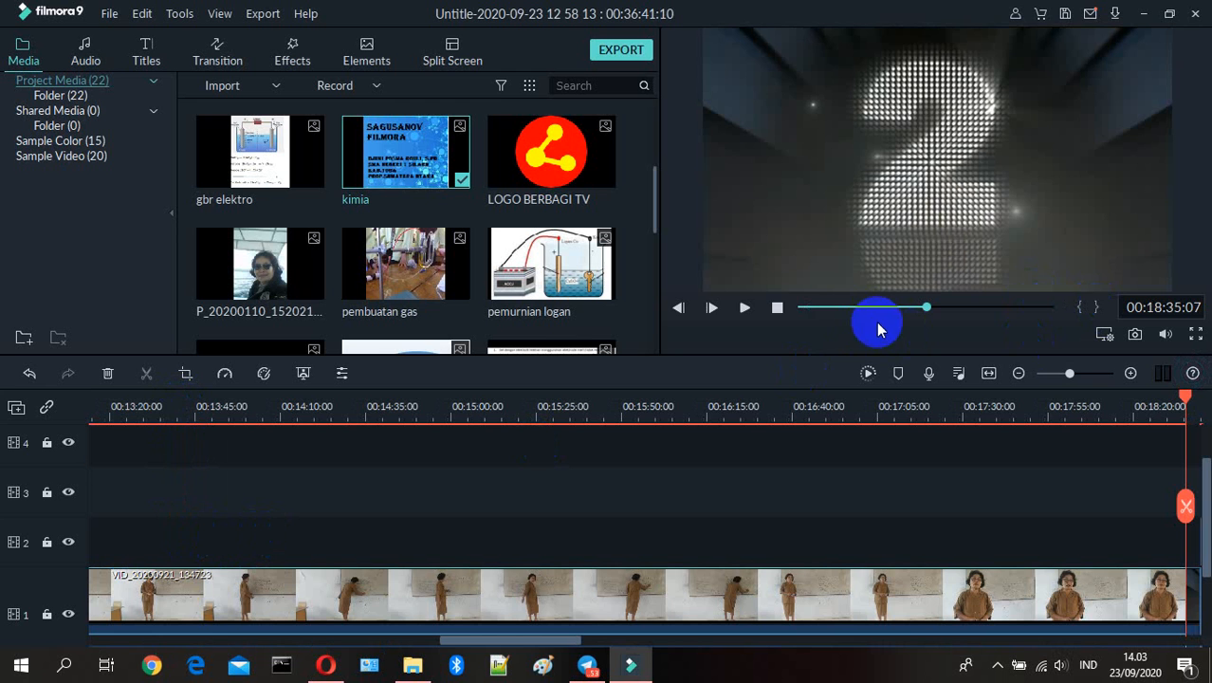
Preview the video from the beginning through the "depan" sofa image
click(777, 308)
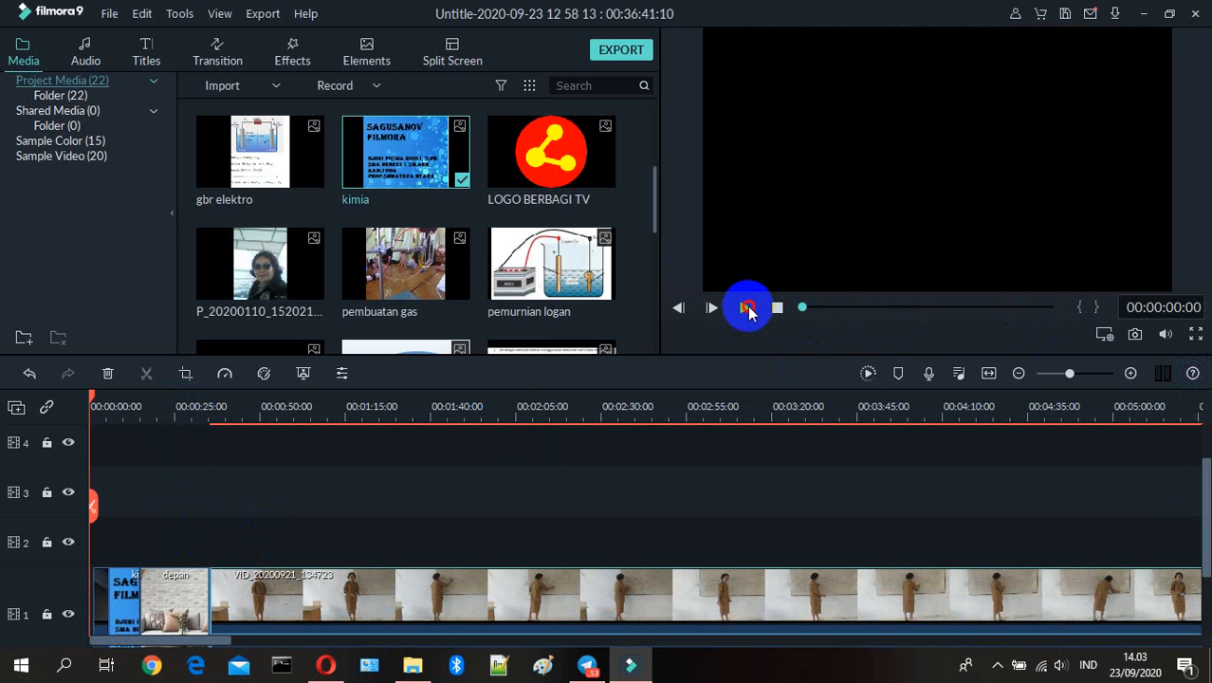
click(748, 308)
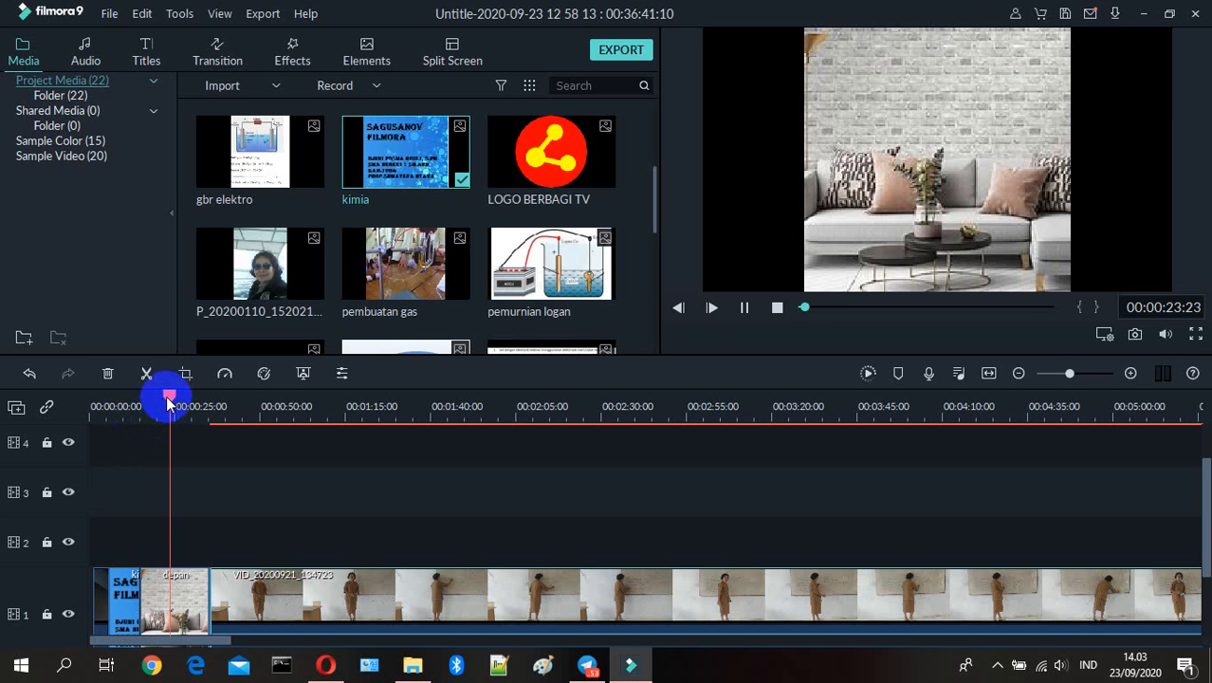
right_click(181, 577)
click(505, 516)
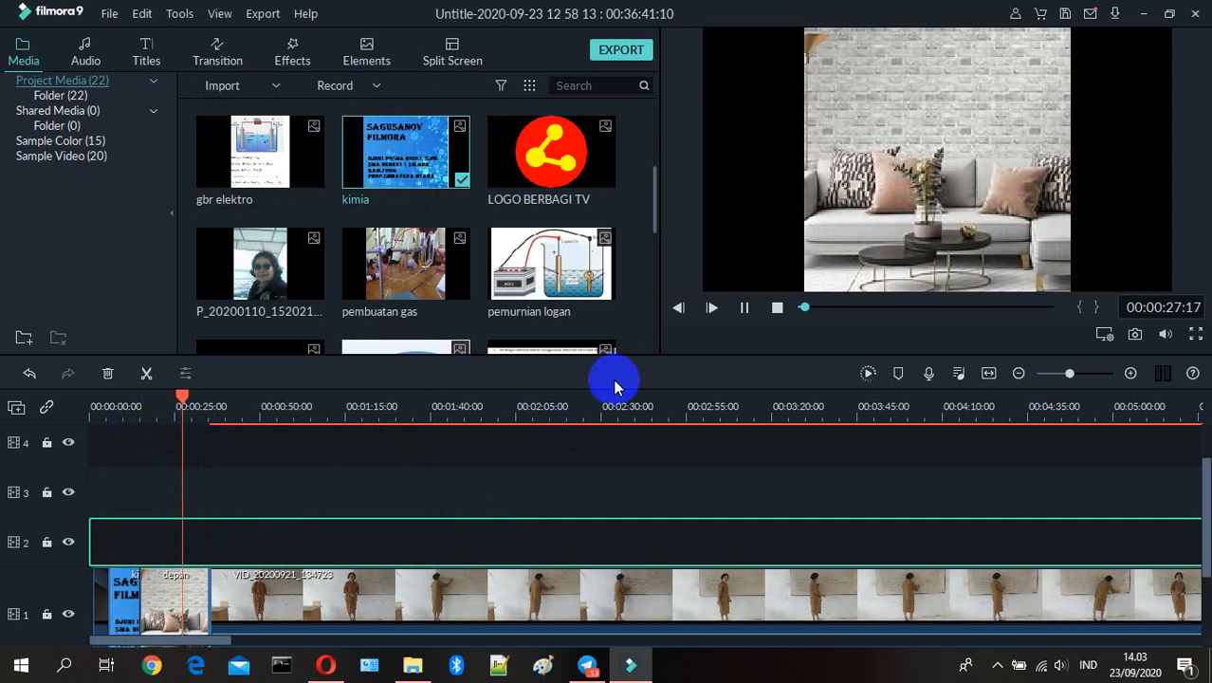
click(743, 311)
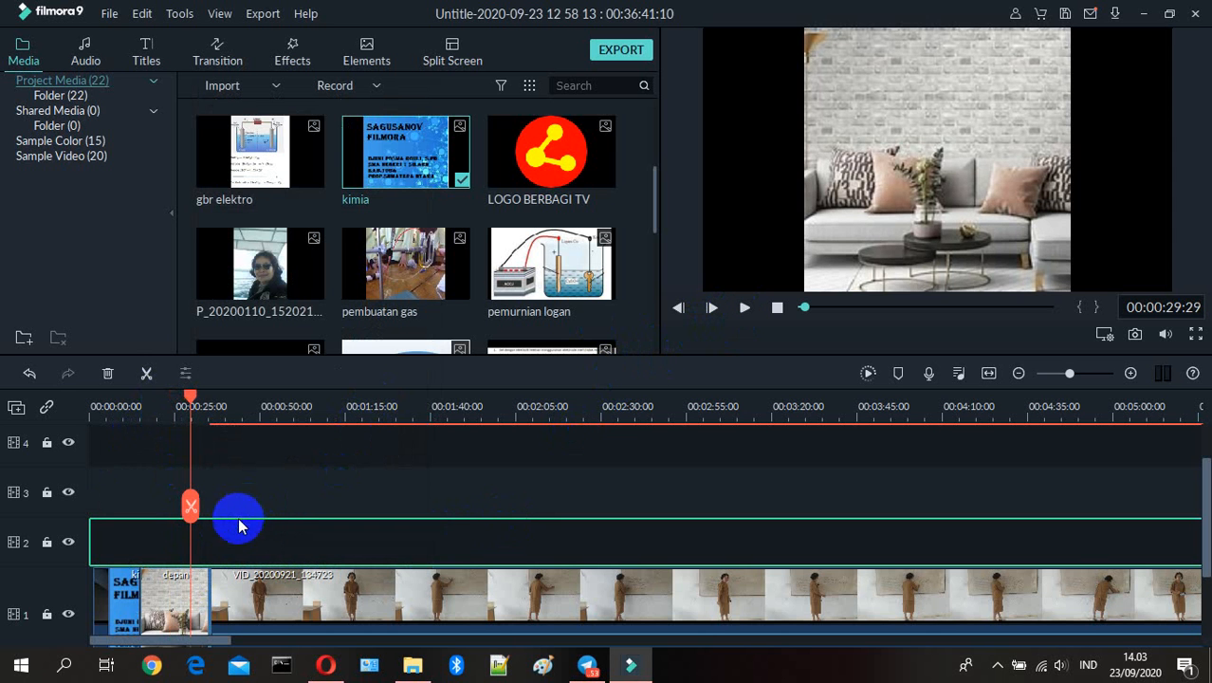
Shorten the "depan" sofa image on track 1 to a brief clip between the "kimia" image and the lesson video
click(197, 575)
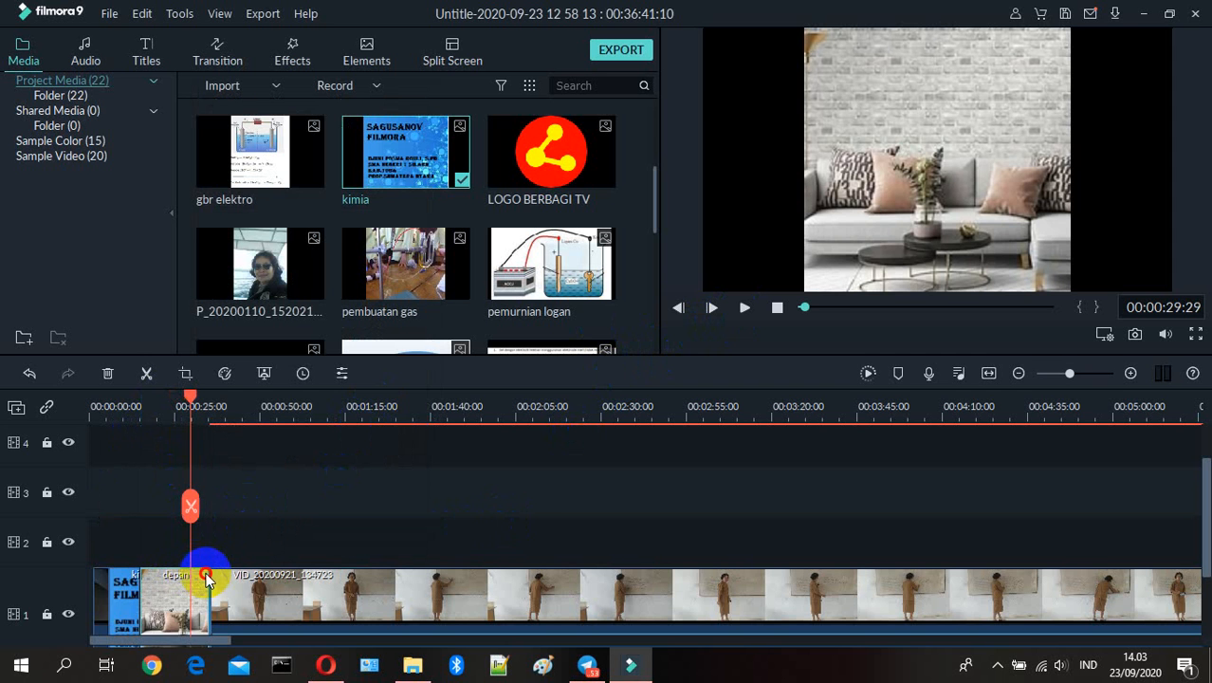
drag(206, 574, 175, 583)
drag(167, 580, 151, 576)
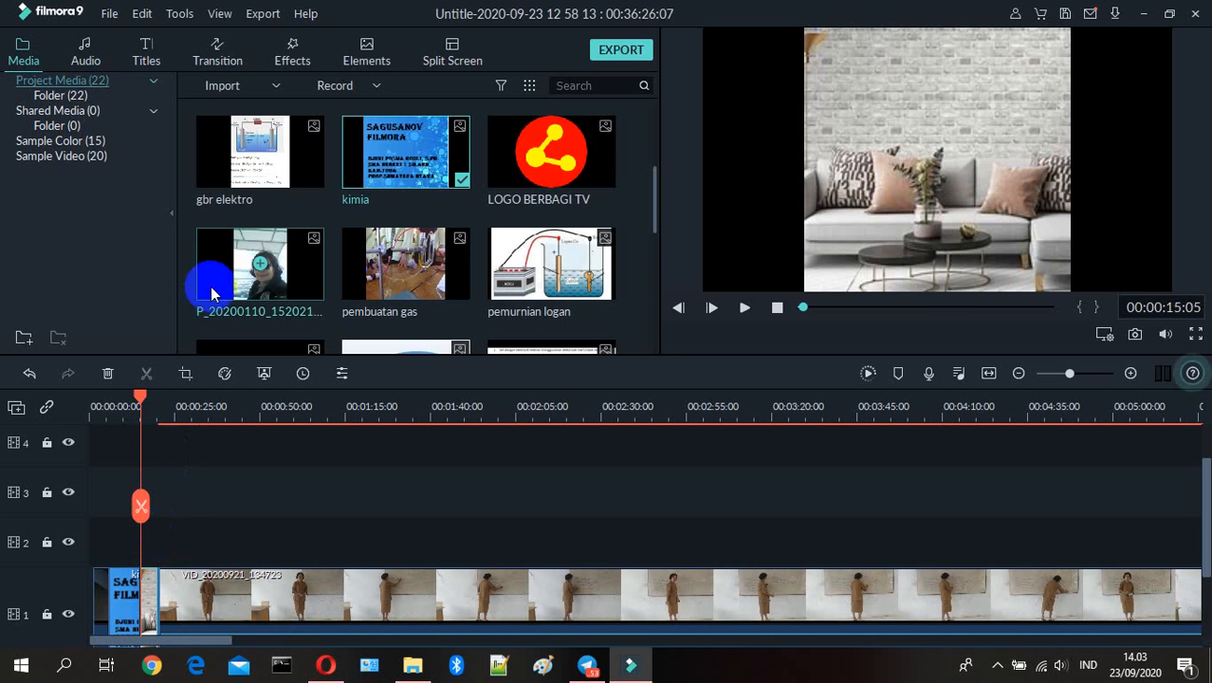
Place the red-background portrait photo on track 2 above the "depan" sofa image and preview that part
drag(651, 203, 666, 143)
click(268, 178)
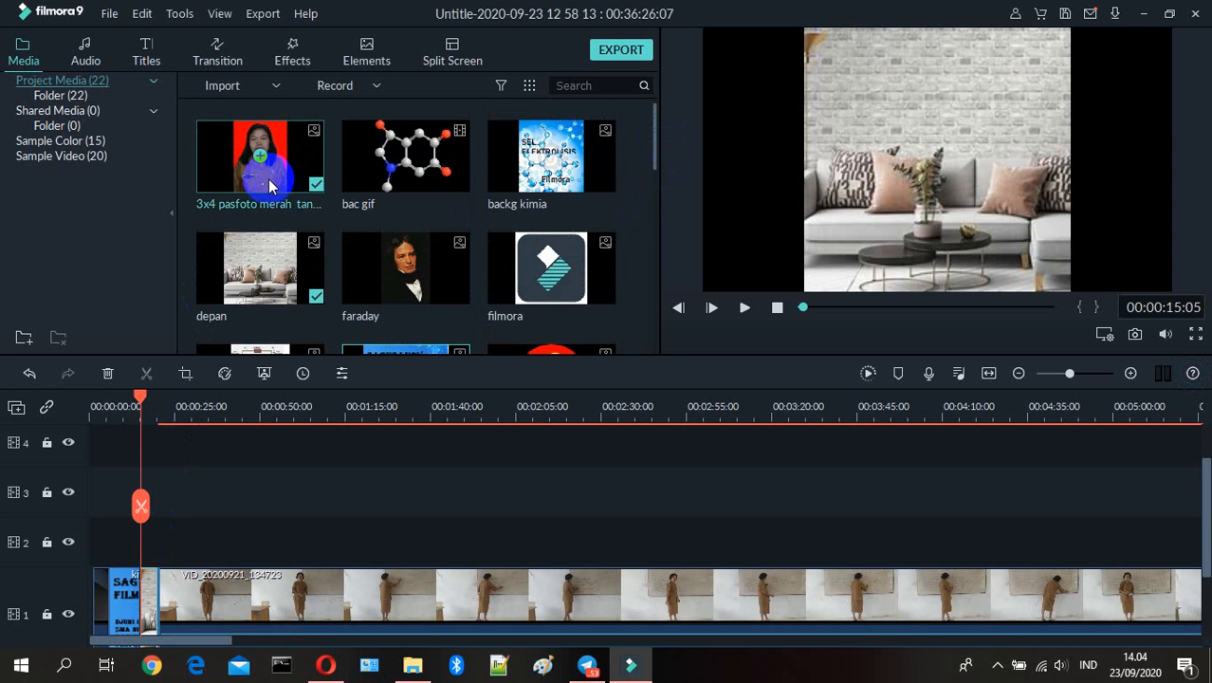
drag(267, 169, 149, 555)
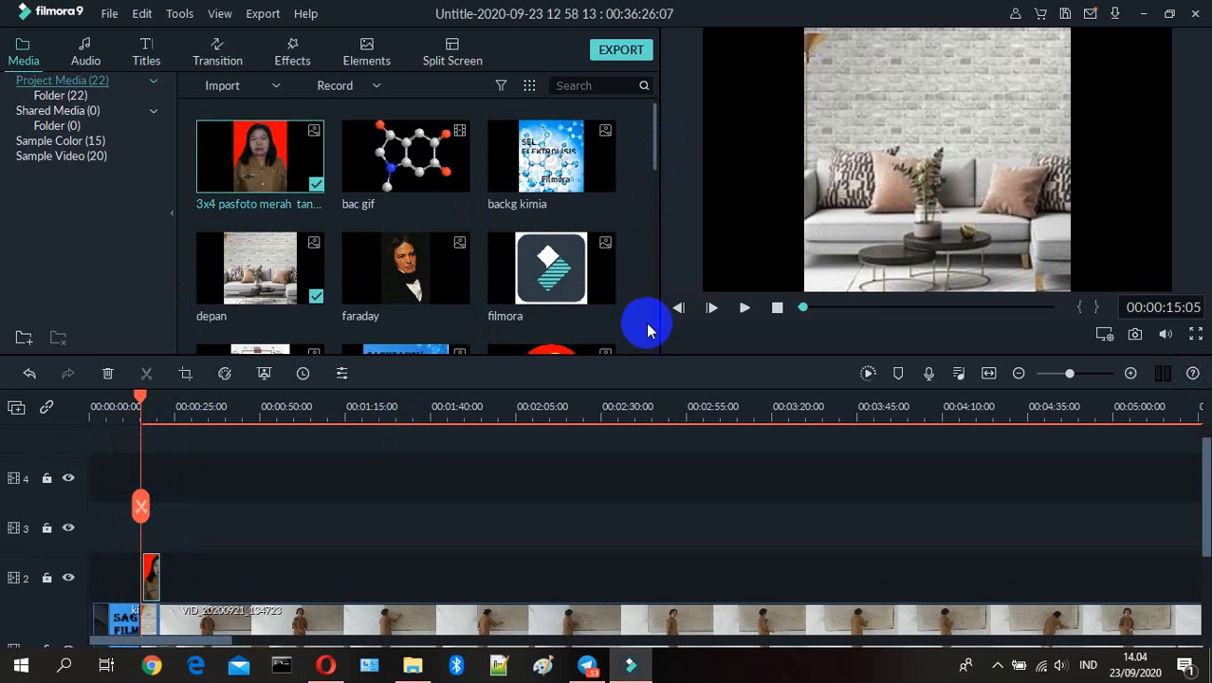
click(743, 308)
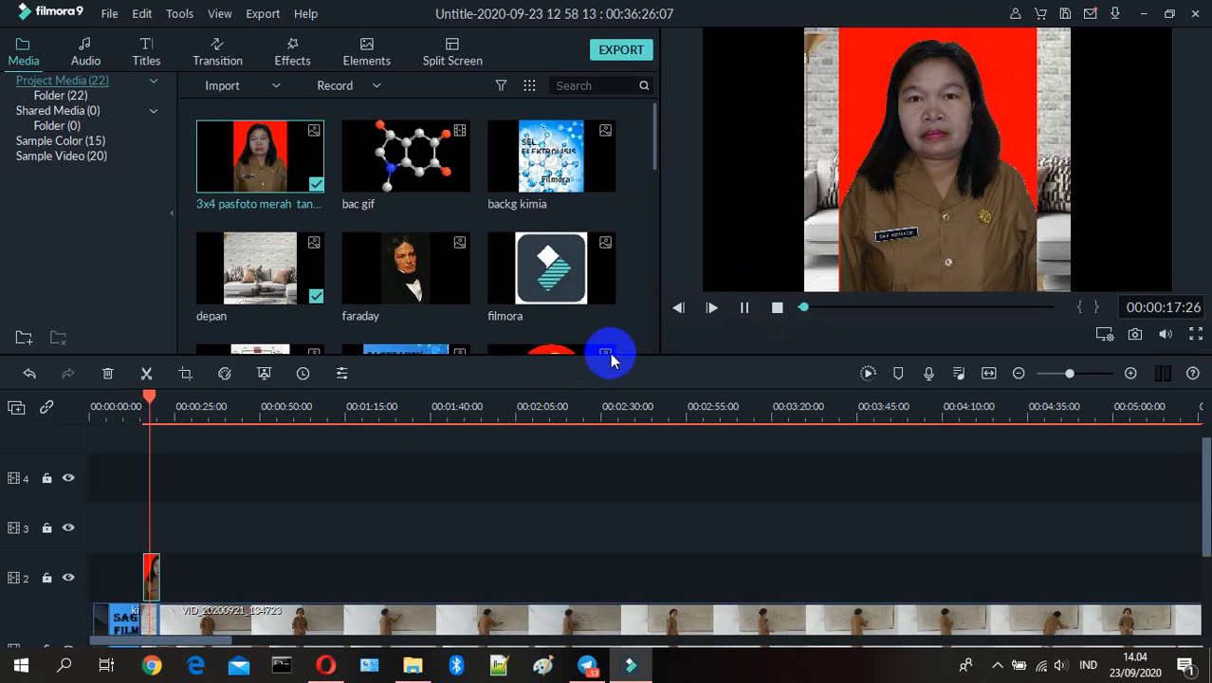
click(744, 308)
Shrink the portrait photo in the preview and position it on the brick wall above the sofa
click(974, 172)
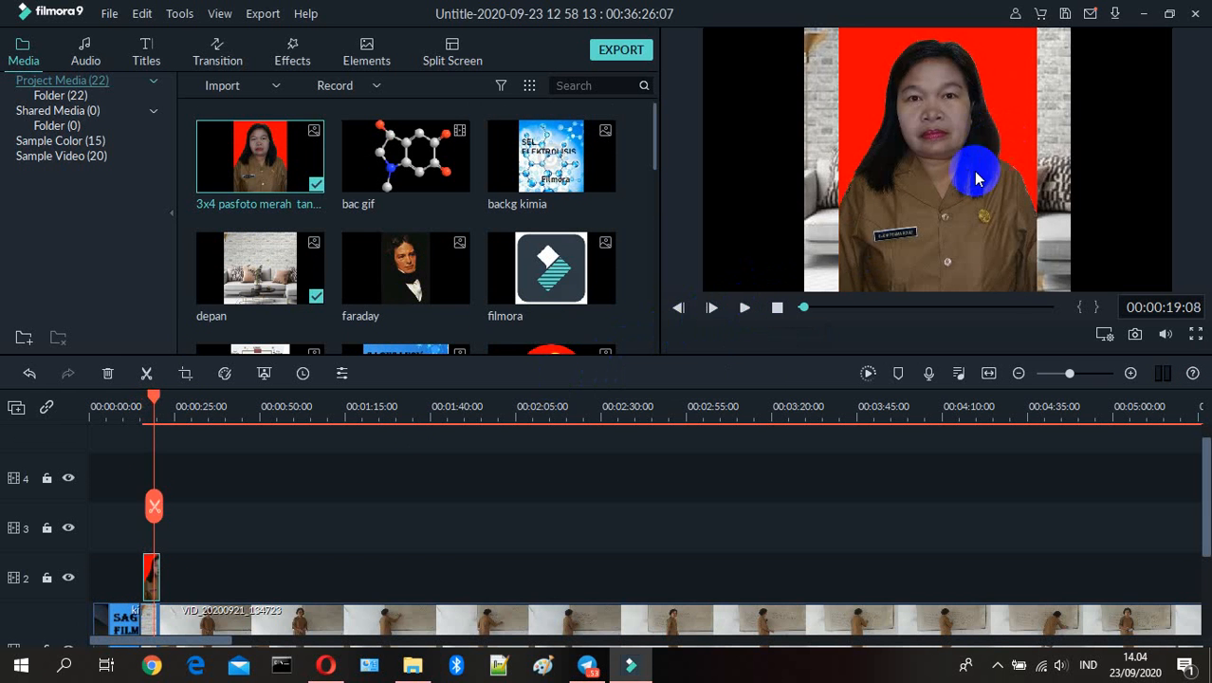
click(989, 245)
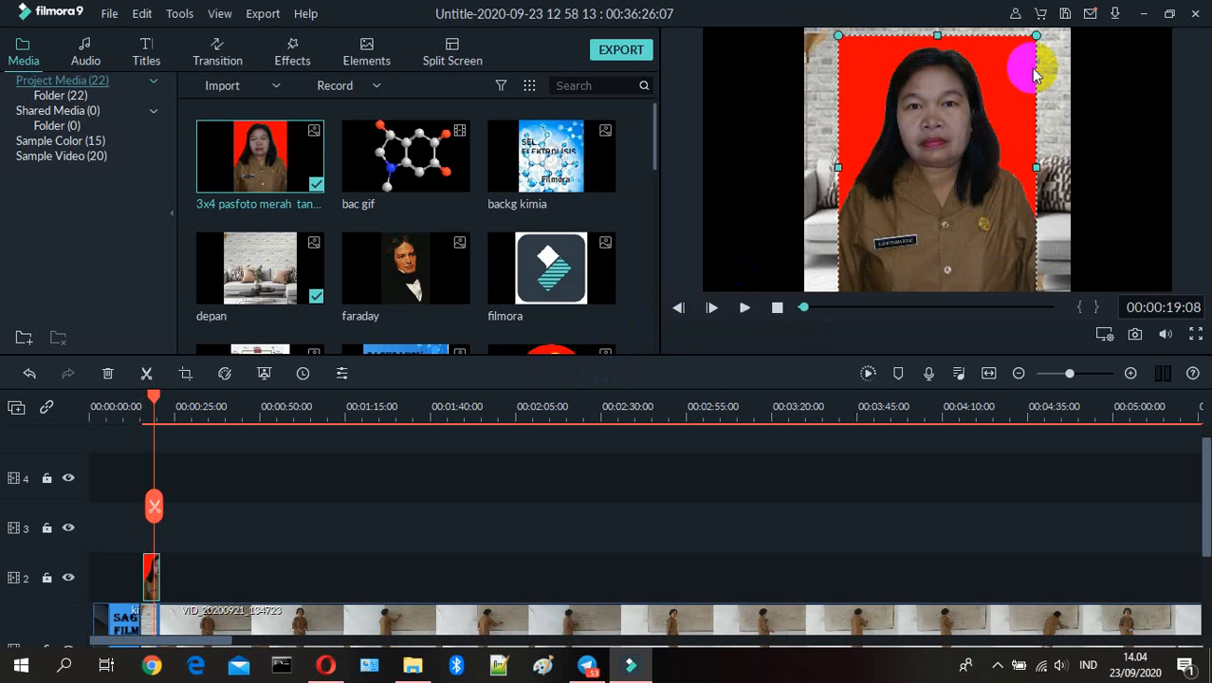
drag(1034, 33, 996, 81)
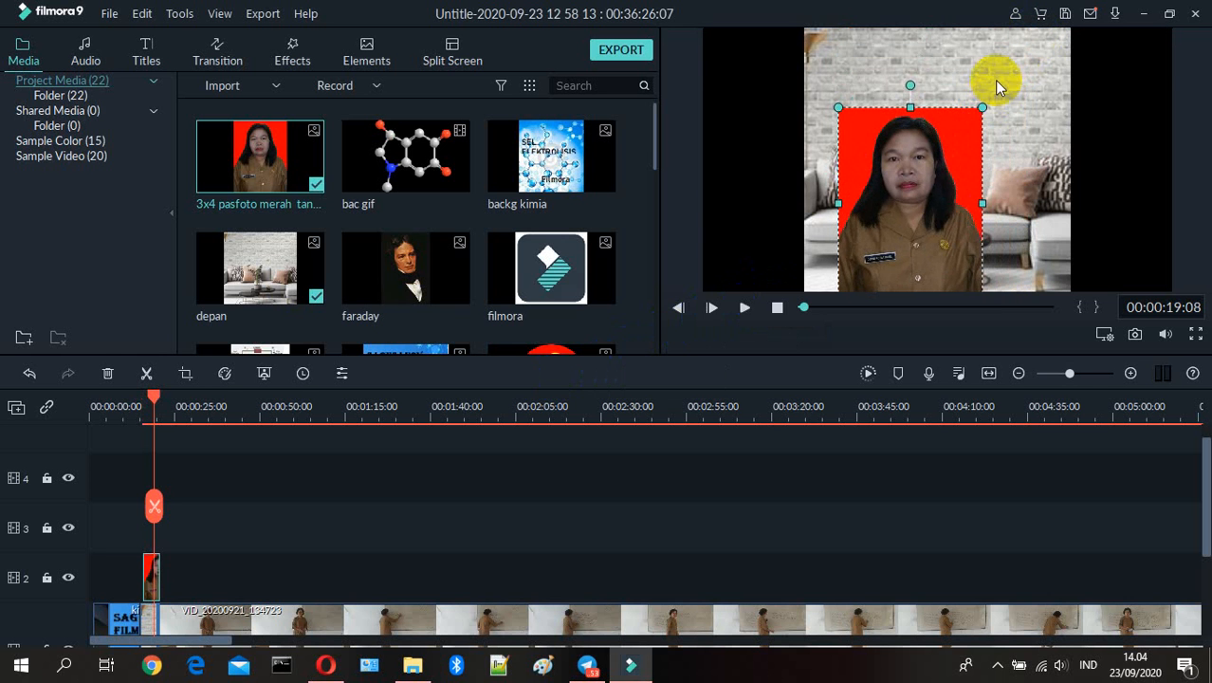
drag(933, 216, 946, 144)
drag(852, 227, 950, 126)
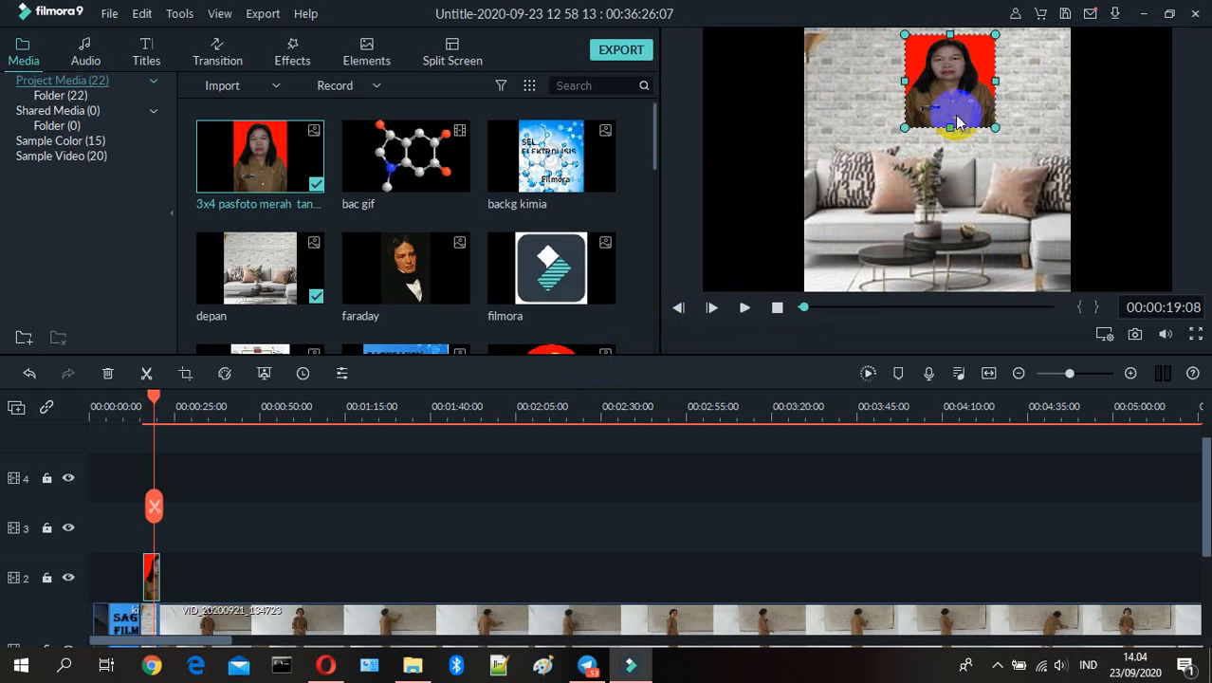
Enable Chroma Key on the track 2 portrait photo with white as the key color, and preview the video from the beginning
double_click(954, 87)
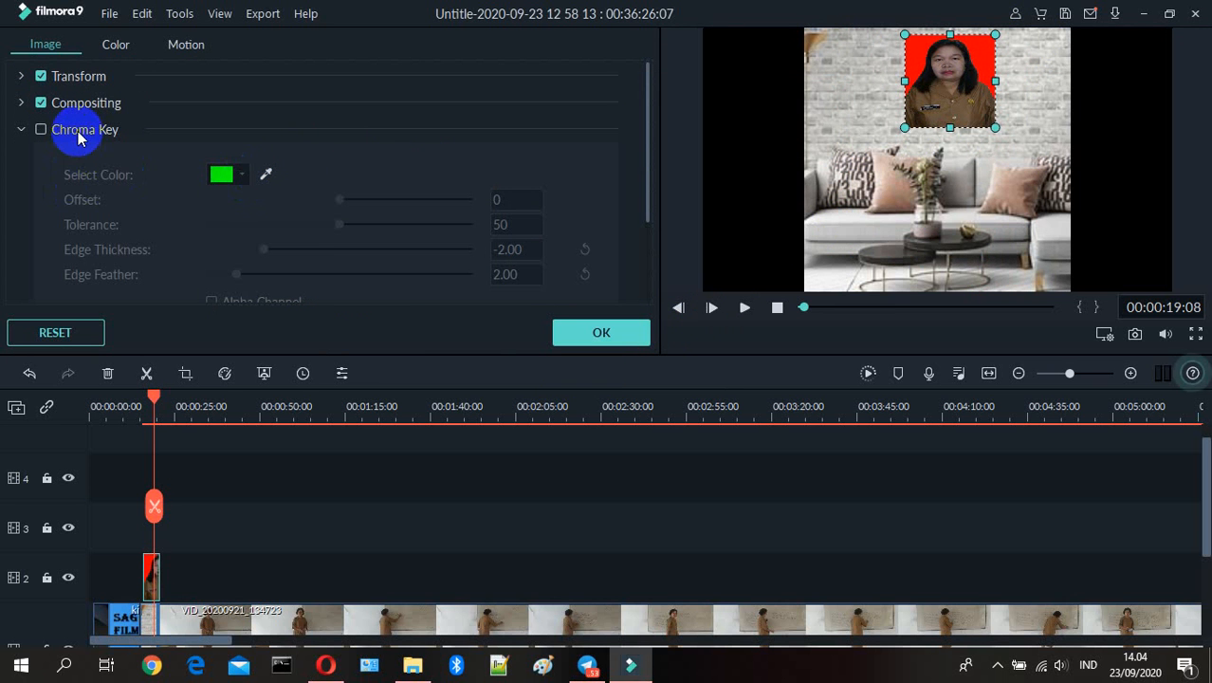
click(41, 129)
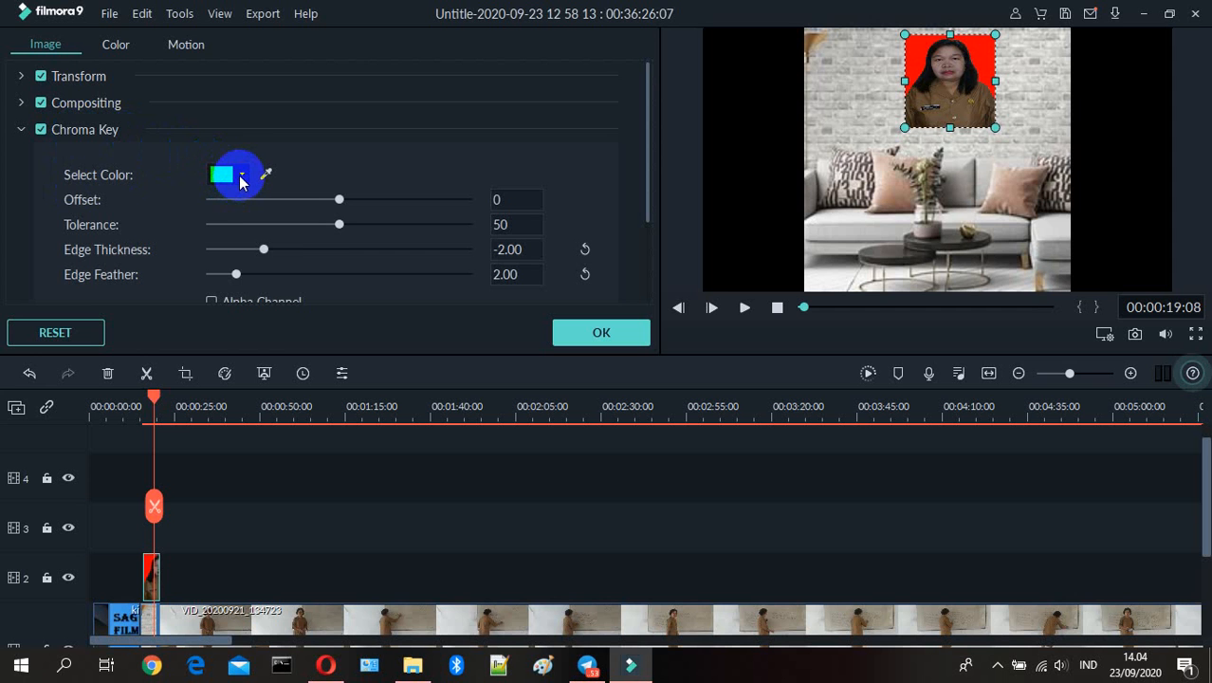
click(241, 177)
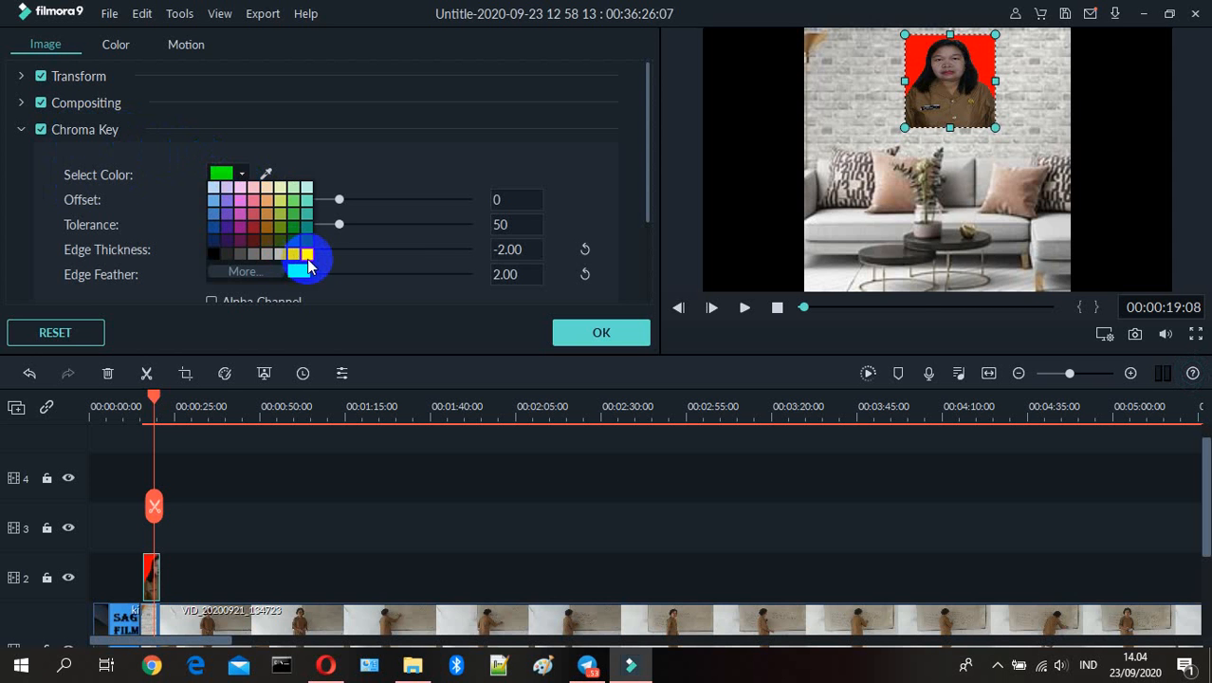
click(306, 254)
click(577, 338)
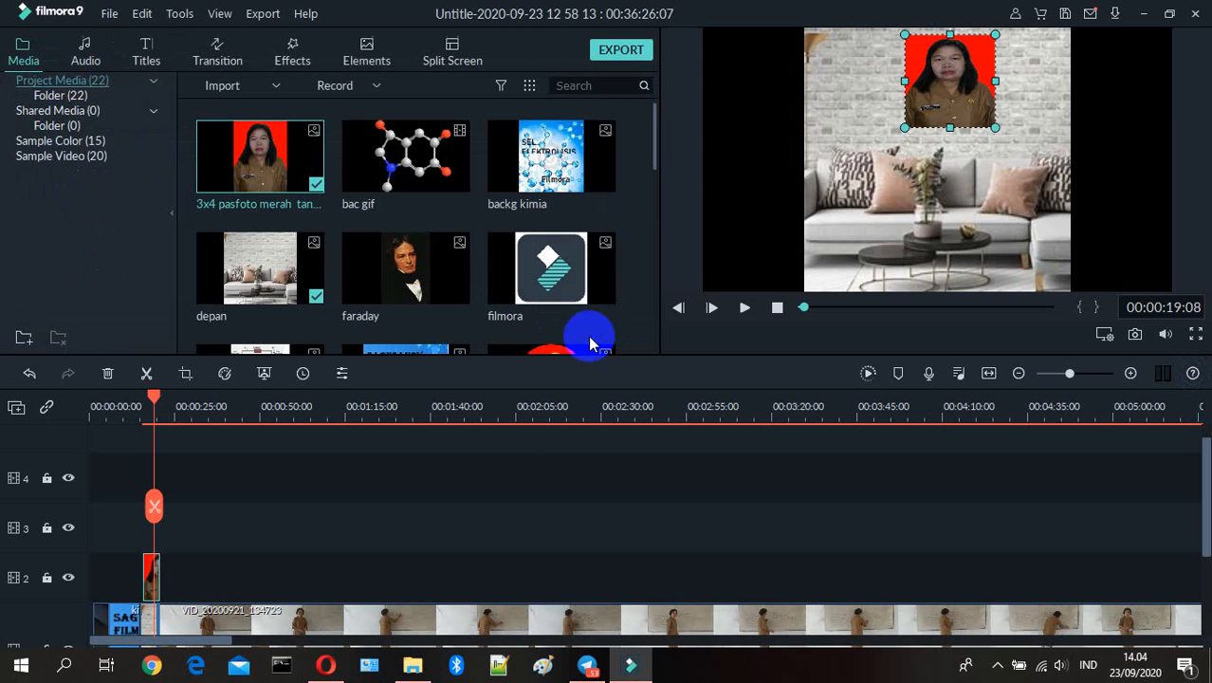
click(776, 310)
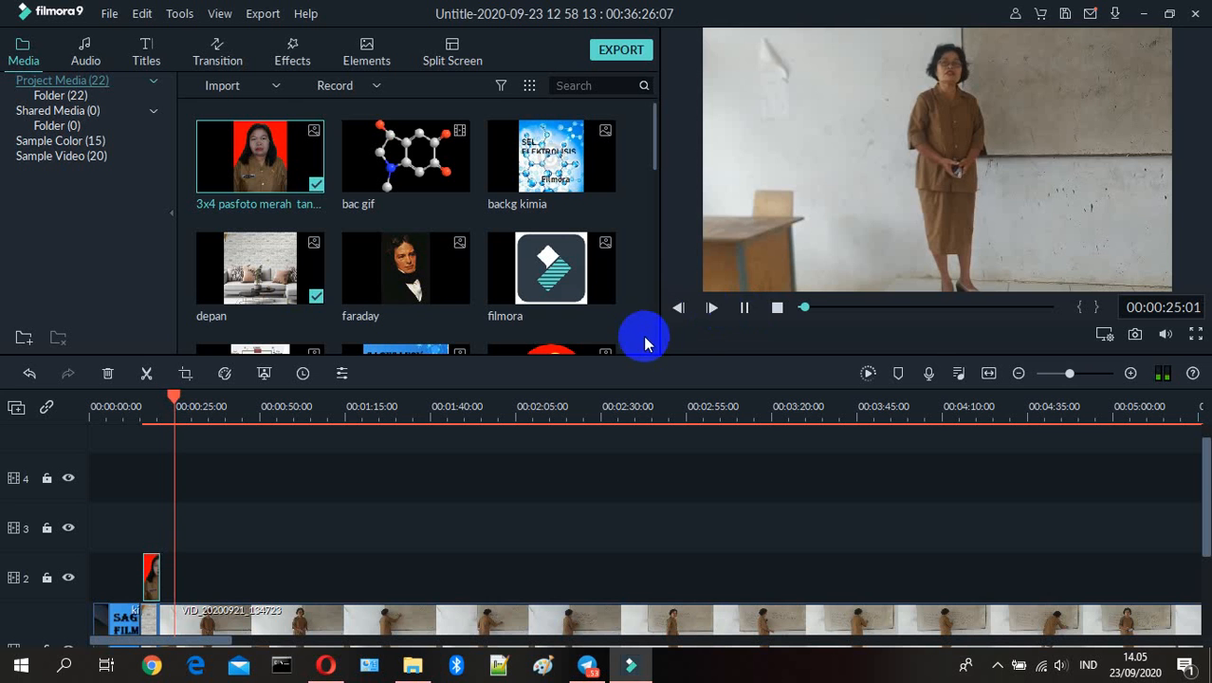
click(744, 311)
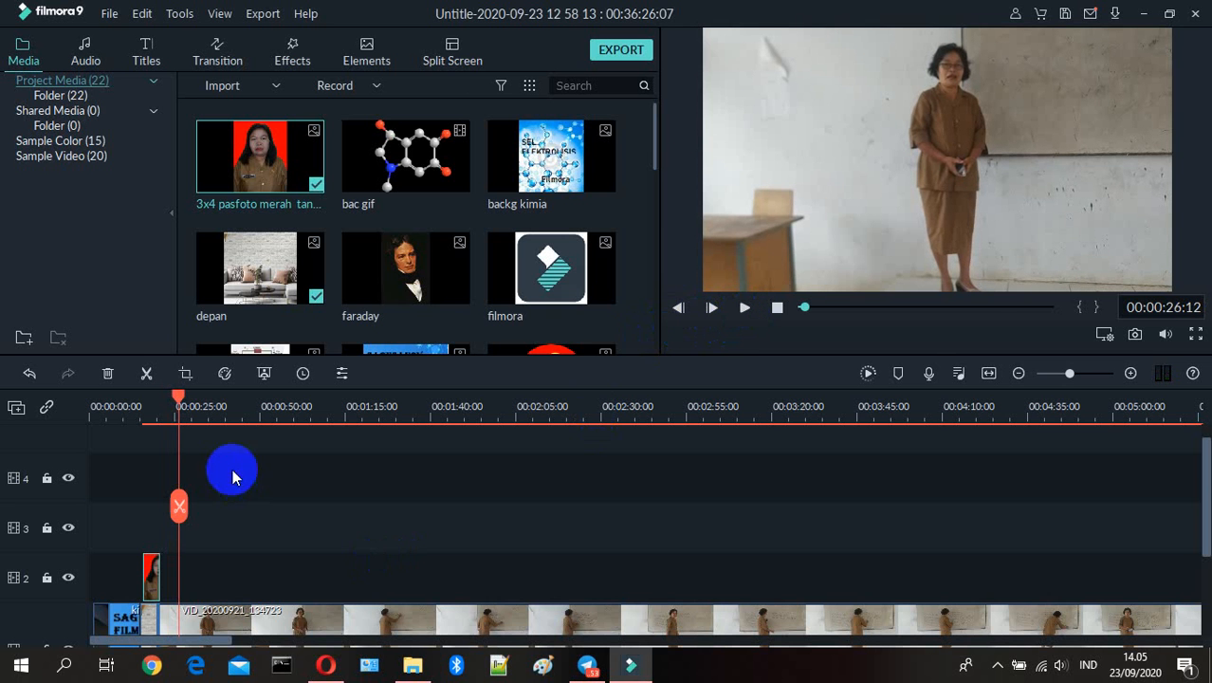
Shift the lesson video on track 1 slightly earlier against the "depan" sofa image and preview the video from the beginning
drag(179, 401, 168, 402)
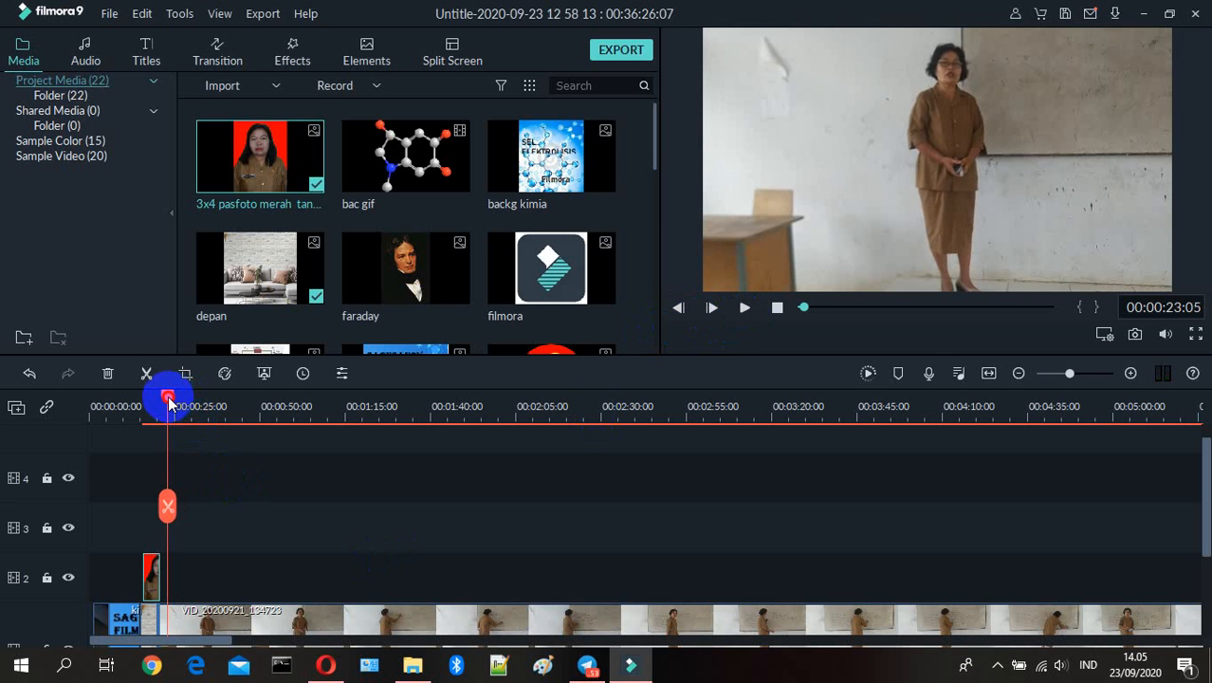
click(163, 618)
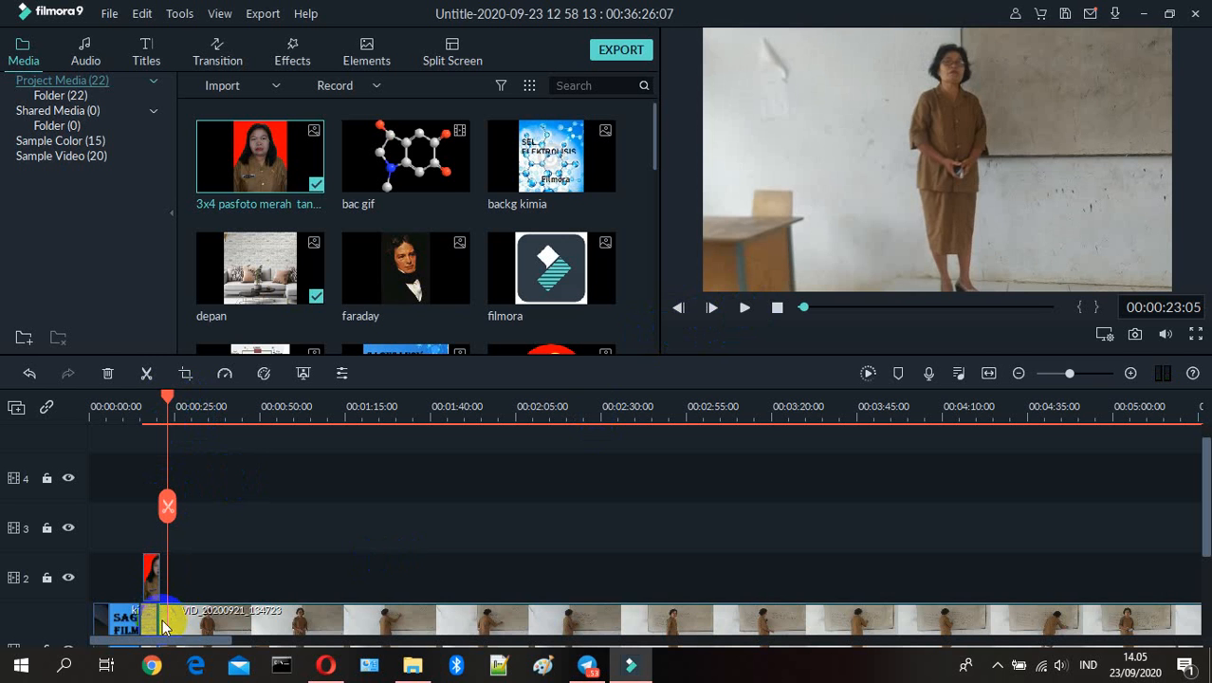
drag(161, 623, 157, 623)
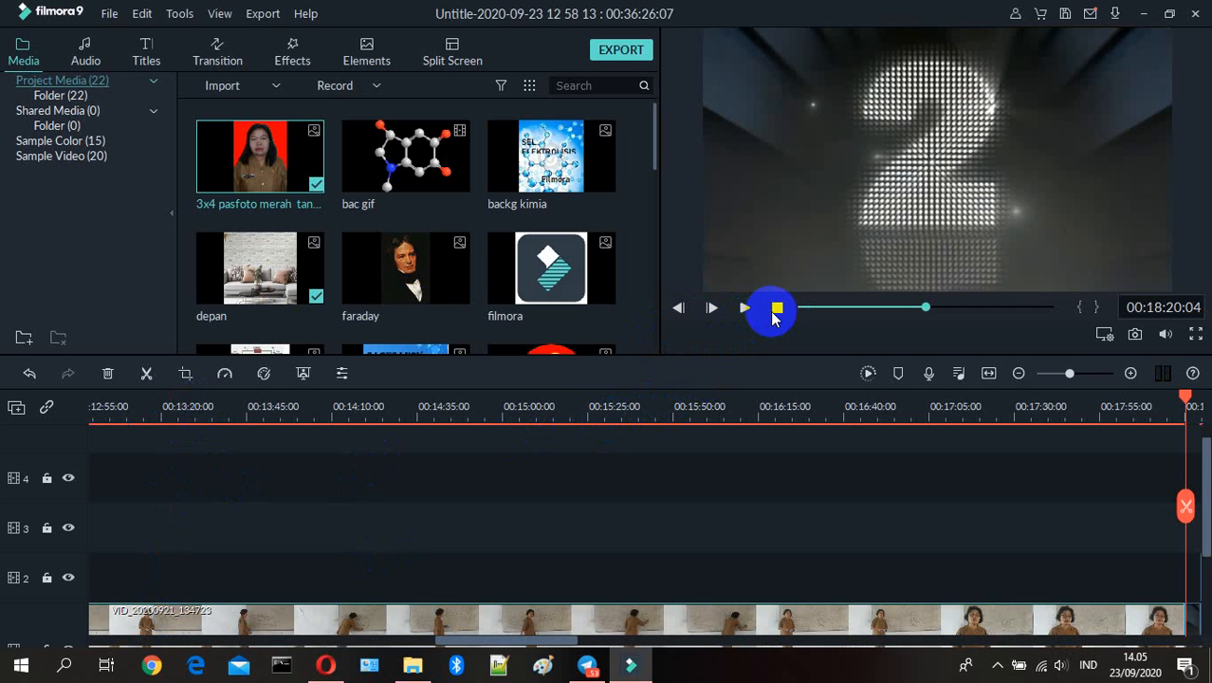
click(777, 310)
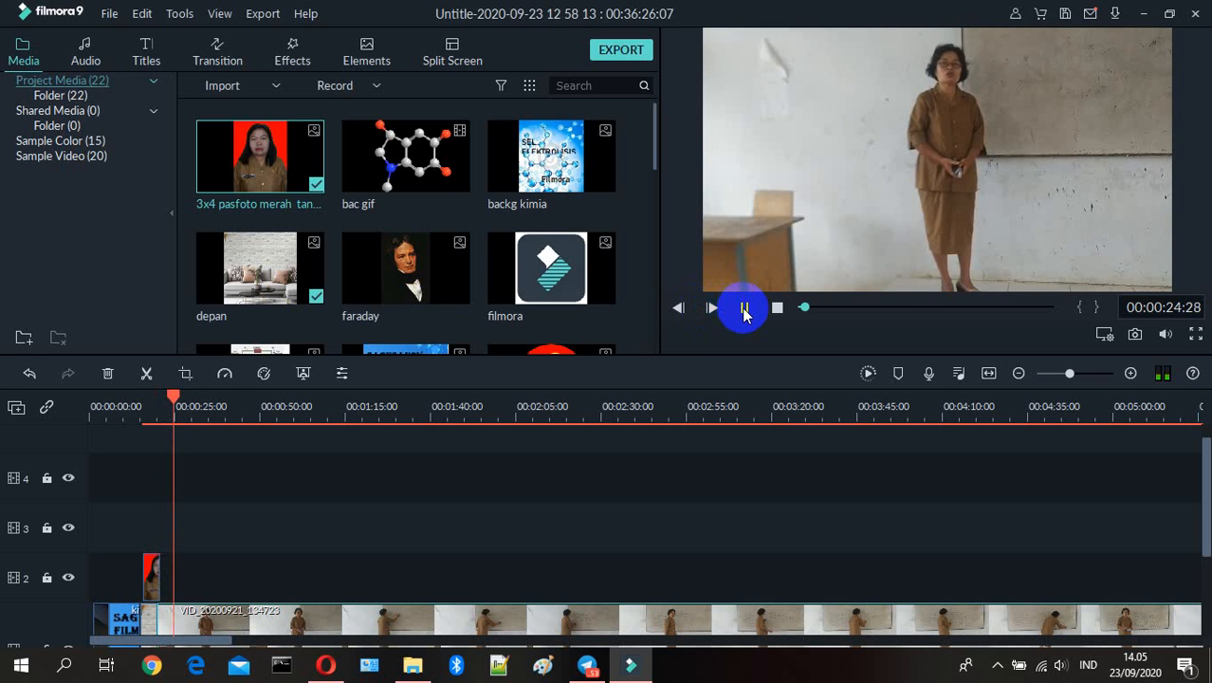
click(744, 310)
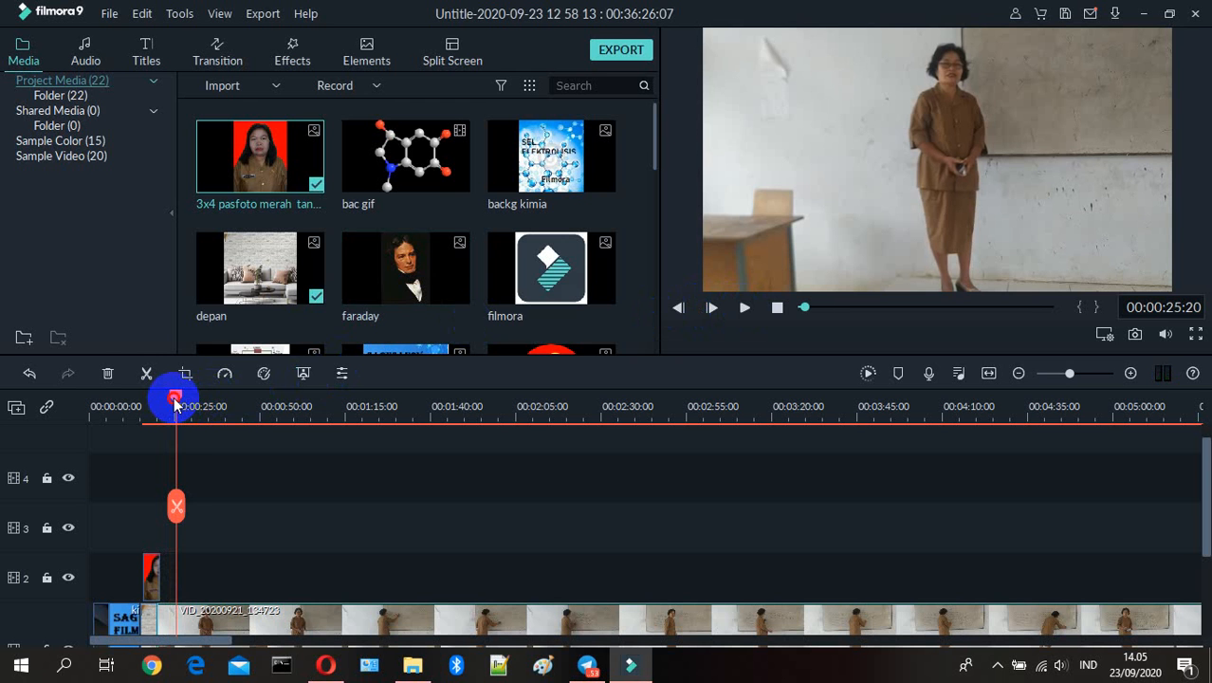
Shift the portrait photo on track 2 slightly earlier to line up with the "depan" image and preview the video from the beginning
drag(175, 403, 151, 400)
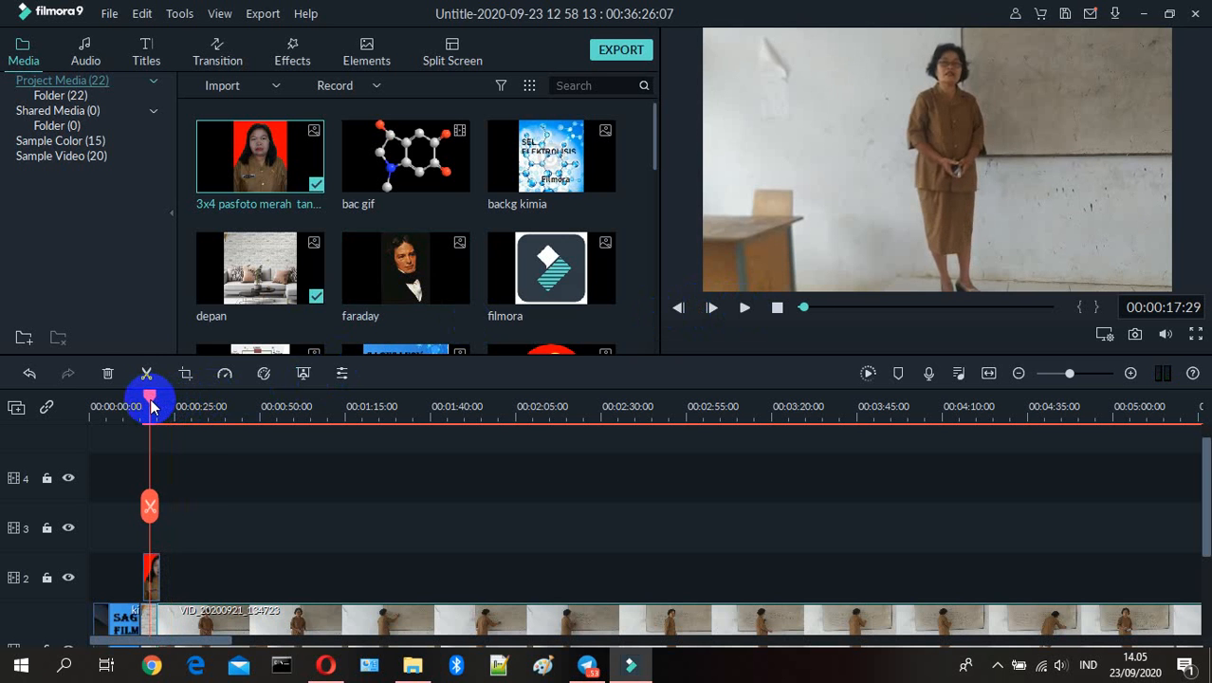
click(158, 562)
drag(159, 562, 157, 562)
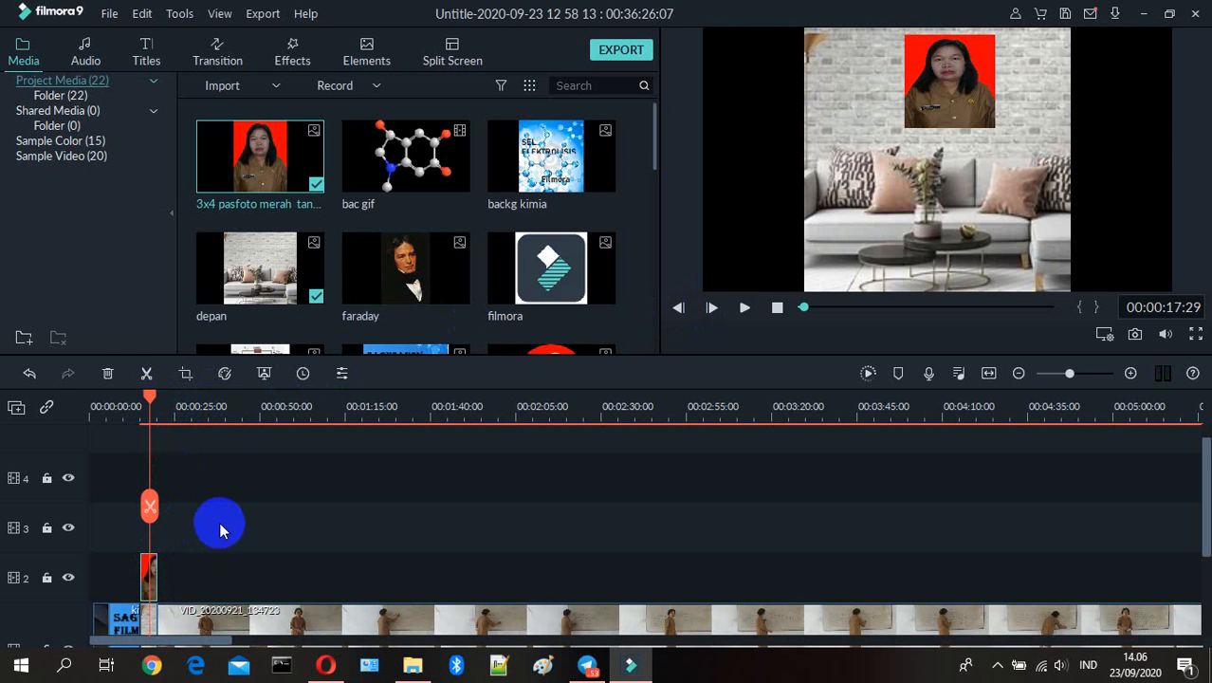
click(777, 312)
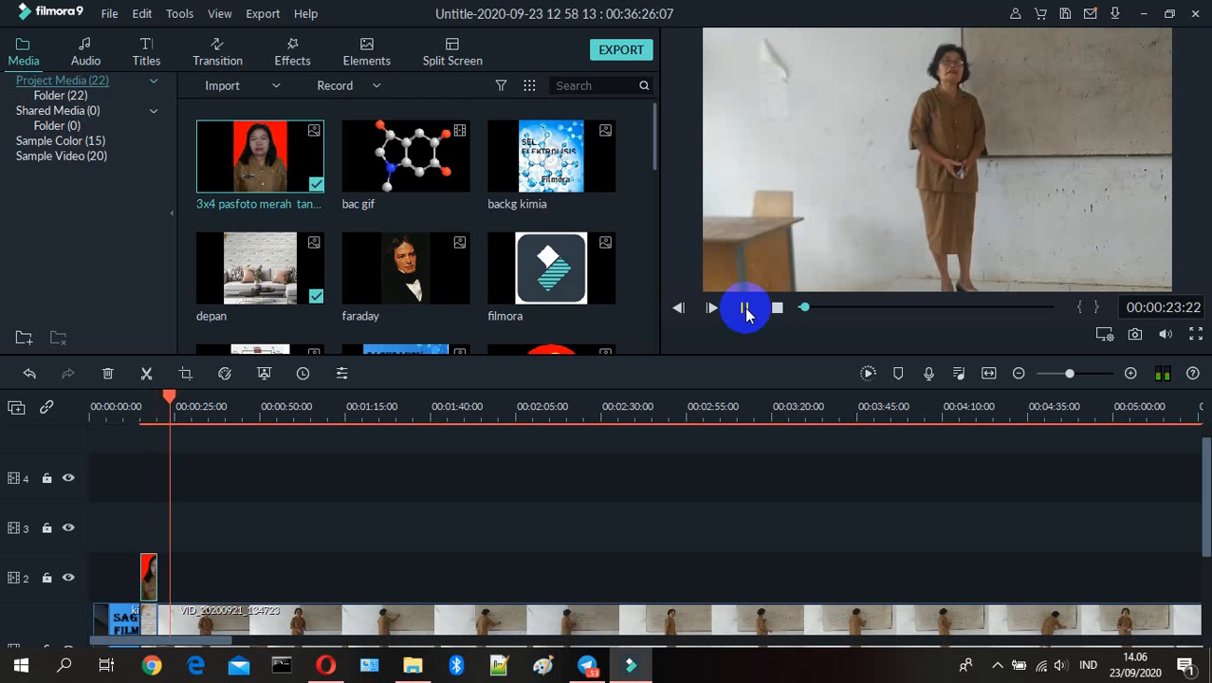
click(745, 314)
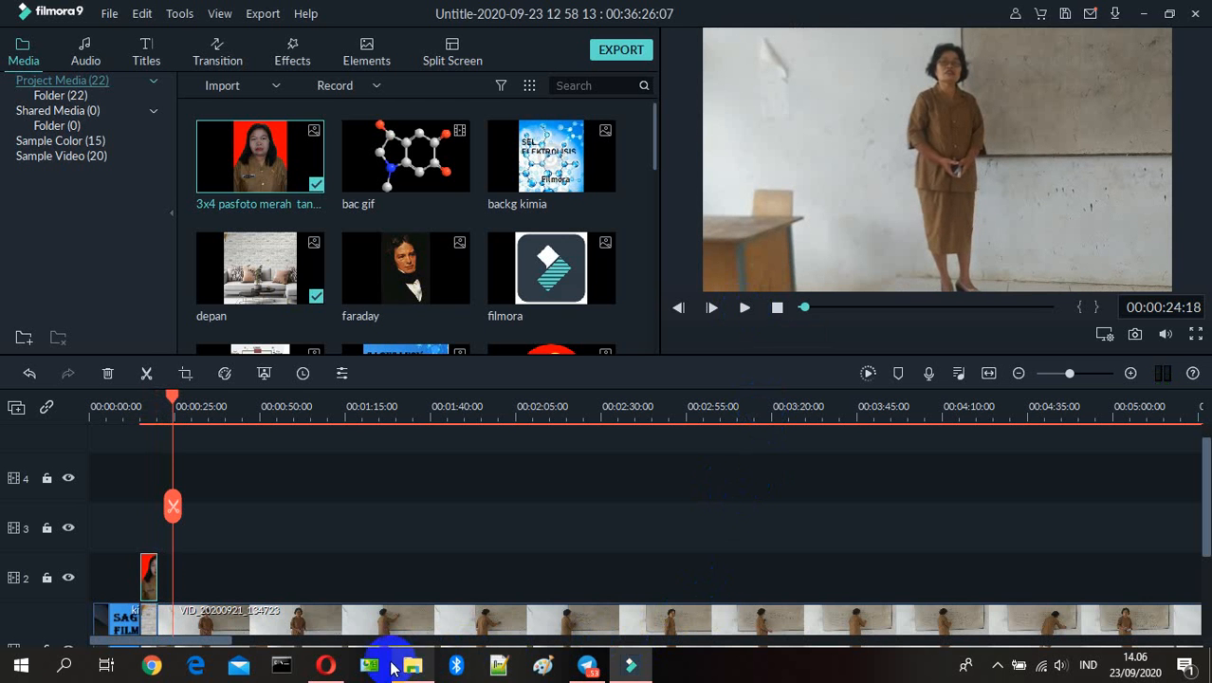
Check the Tugas 6 task list on the SAGUSANOV FILMORA page in Opera and return to Filmora9
mouse_move(336, 668)
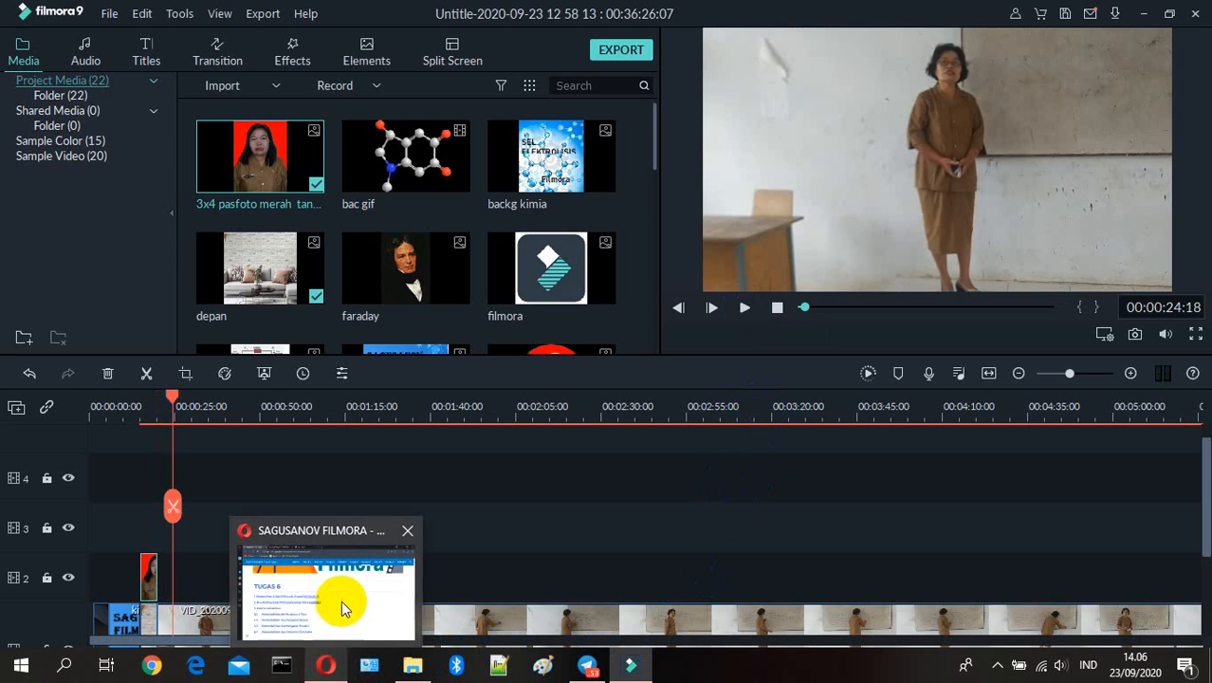
click(340, 600)
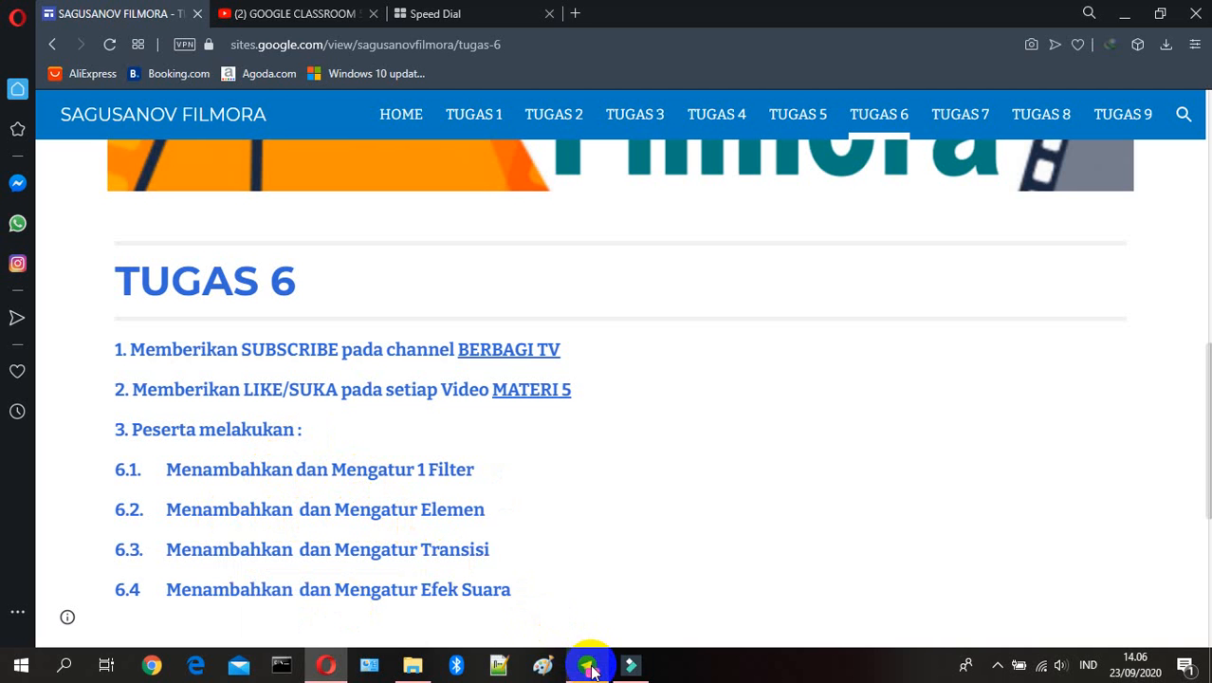
click(630, 665)
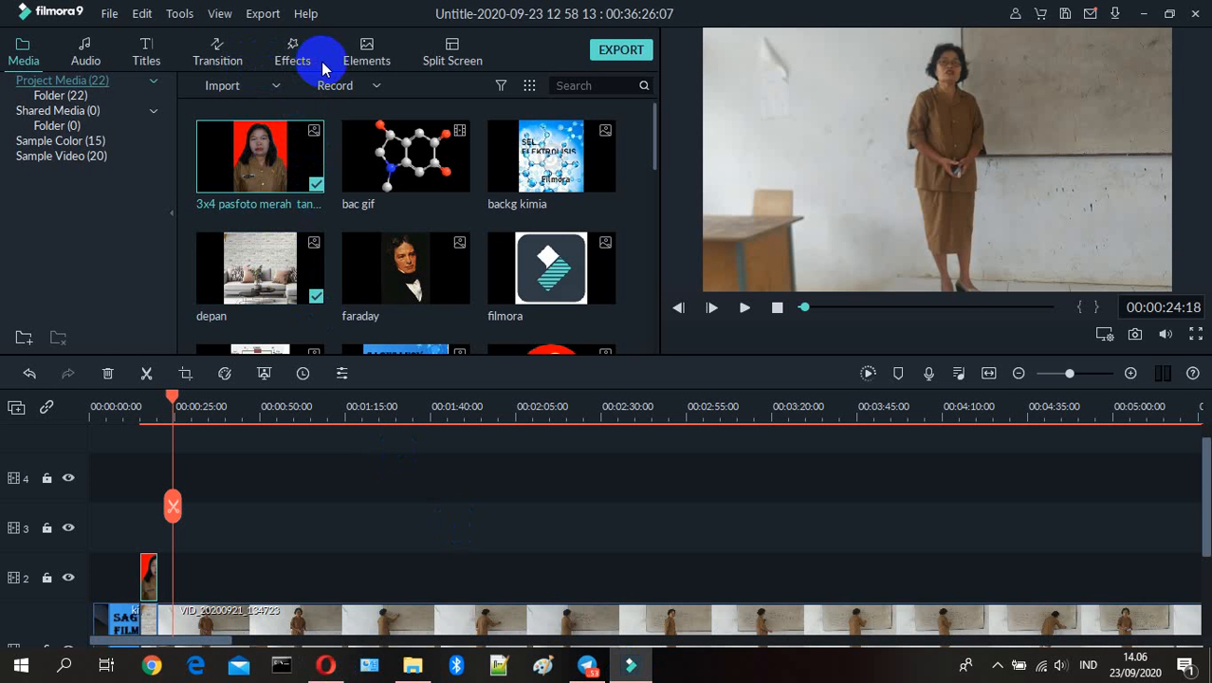
Place the "Element Travel 1" element from the Journey category on track 2 at 00:00:24:18 and preview it over the lesson video
click(370, 50)
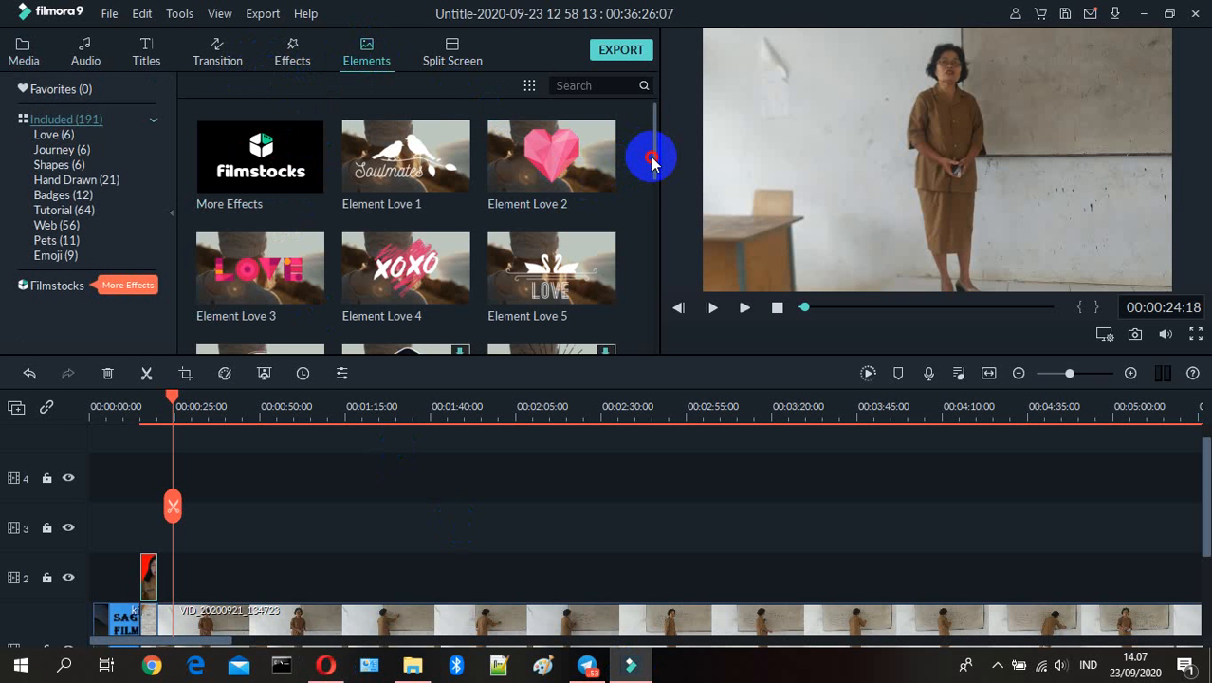
drag(655, 168, 655, 169)
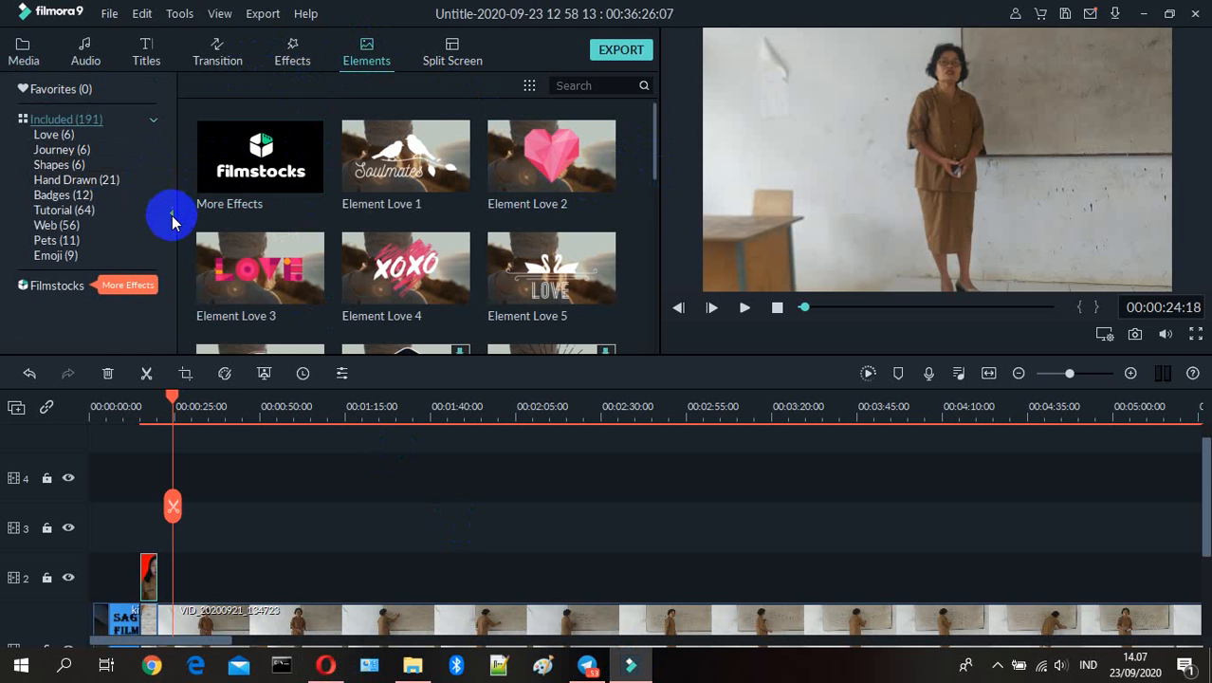
click(75, 207)
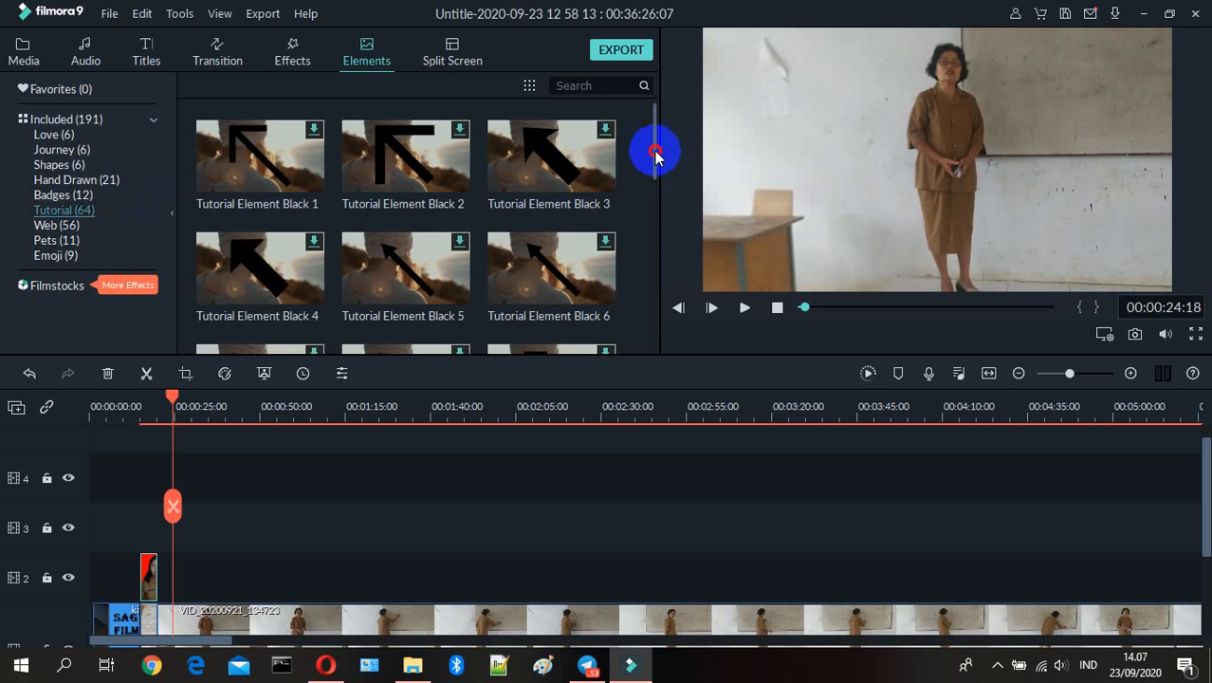
drag(654, 151, 658, 178)
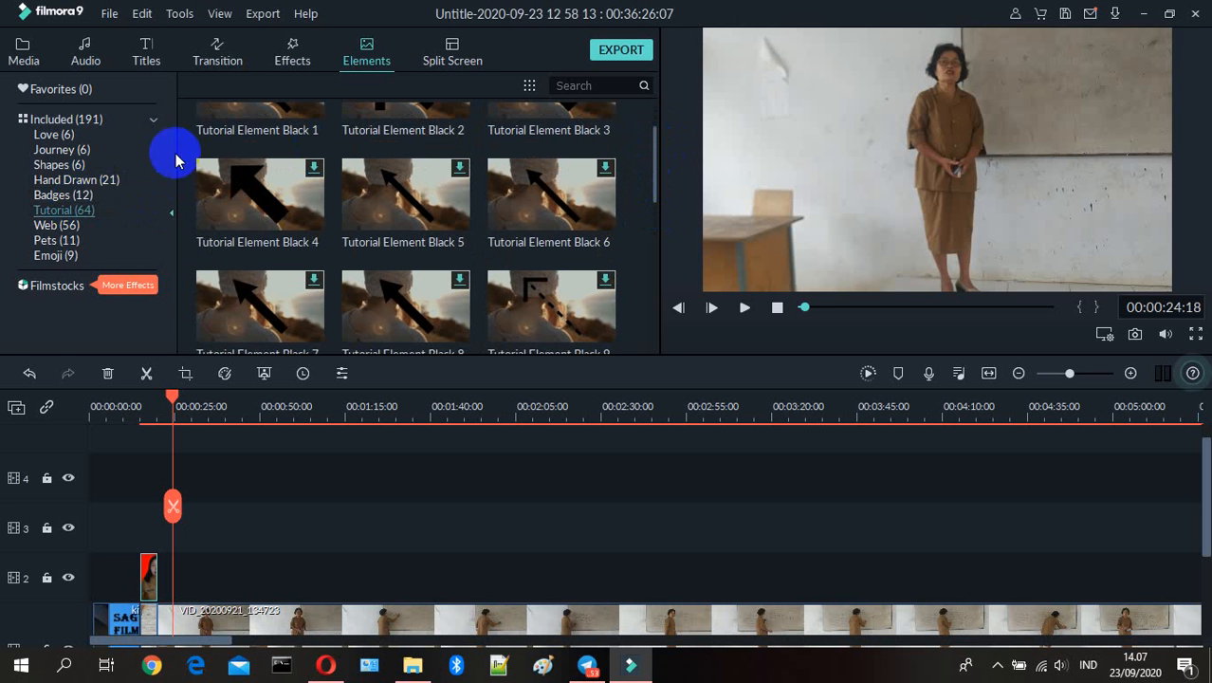
click(58, 135)
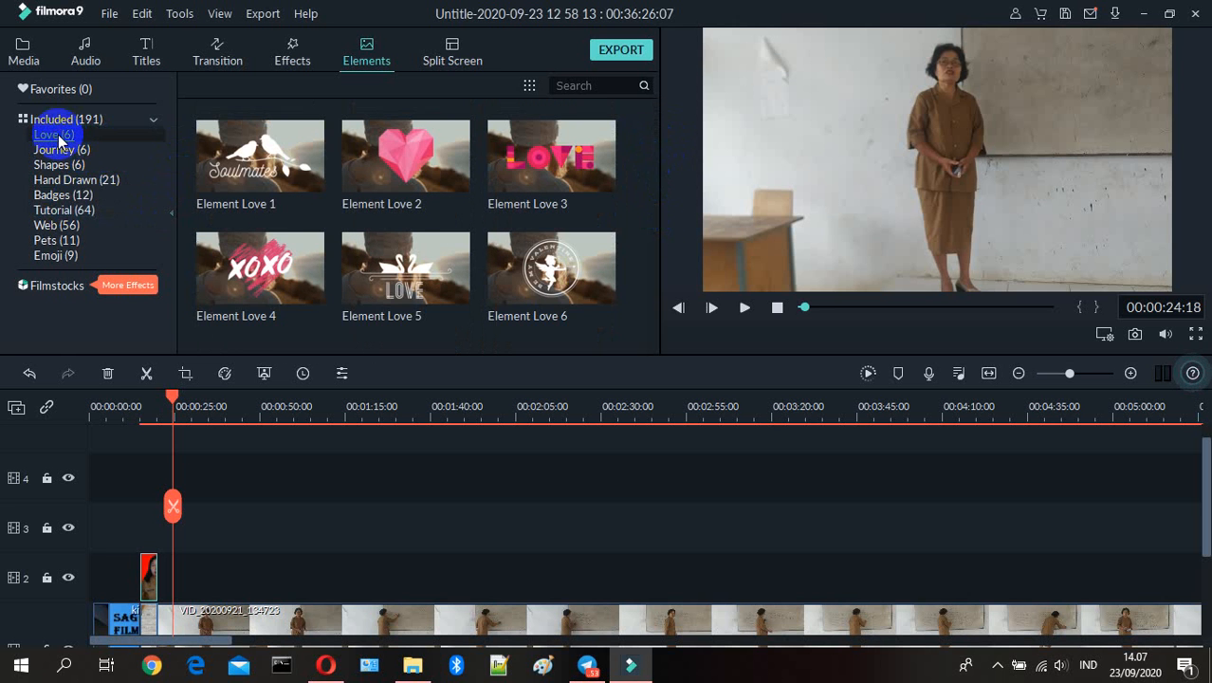
click(60, 151)
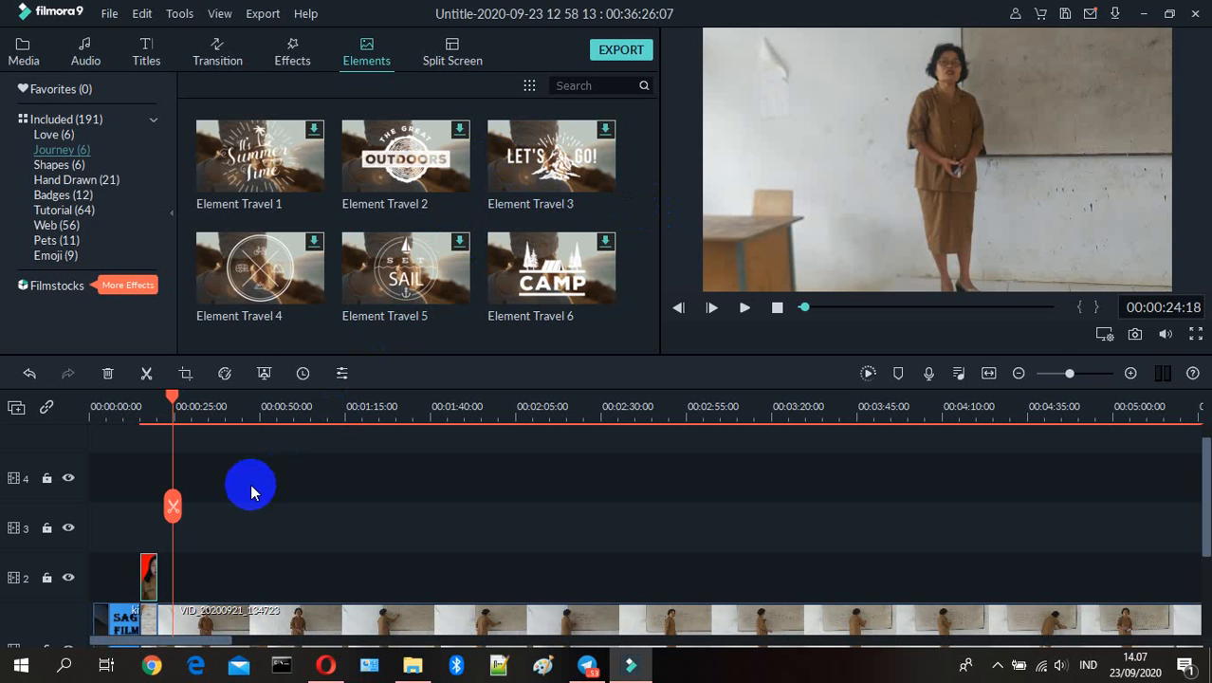
click(173, 578)
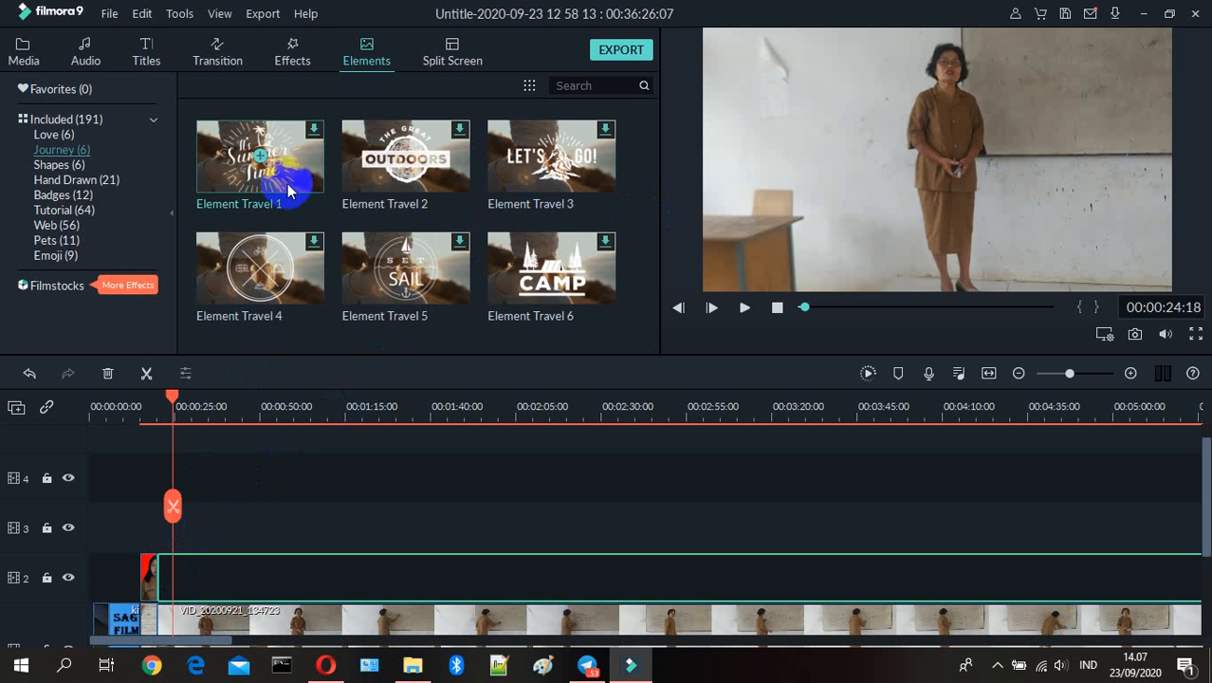
drag(289, 190, 189, 575)
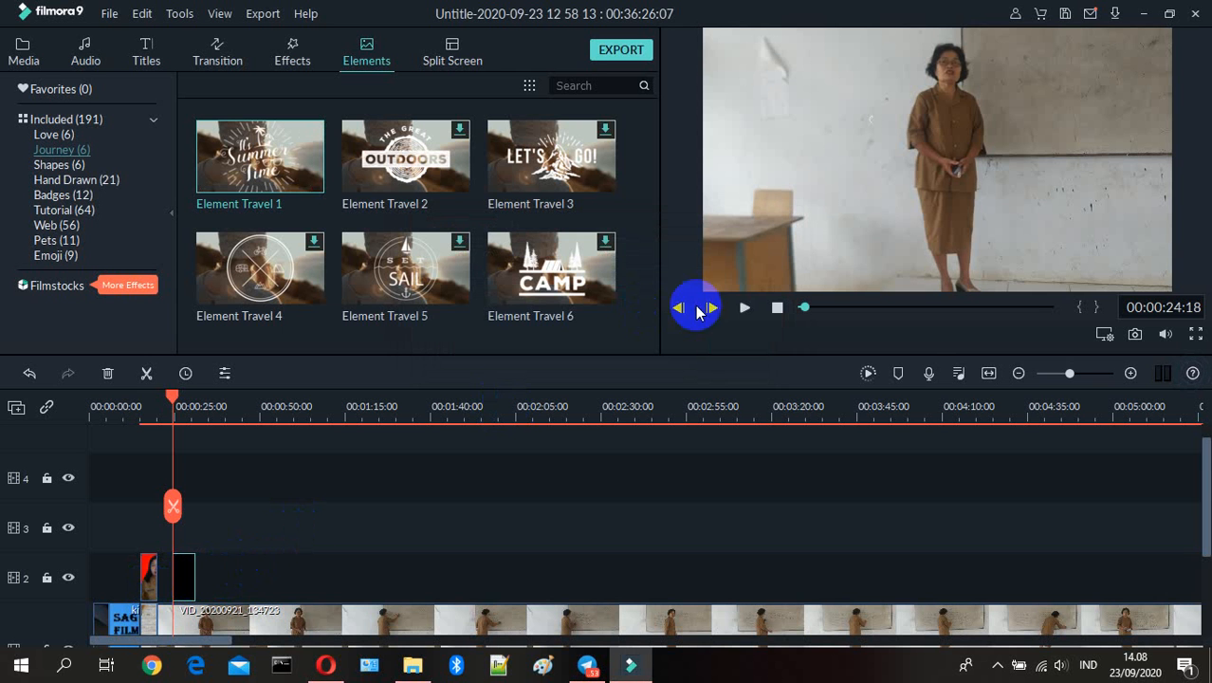
click(744, 310)
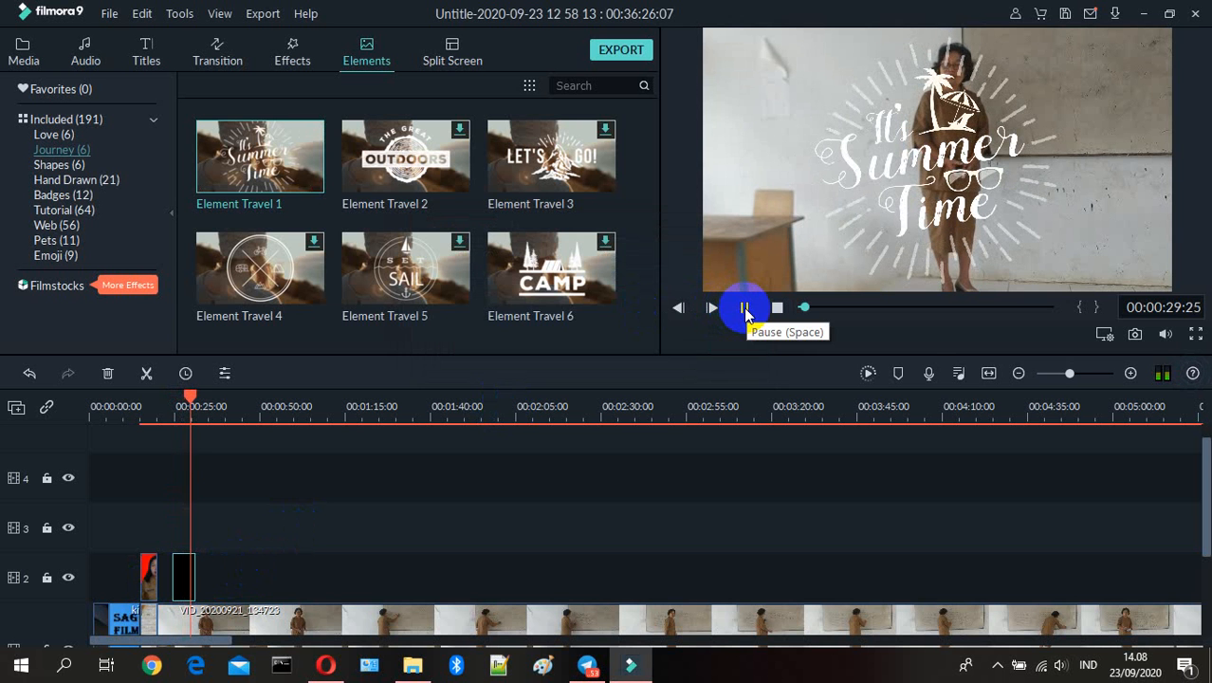
click(744, 311)
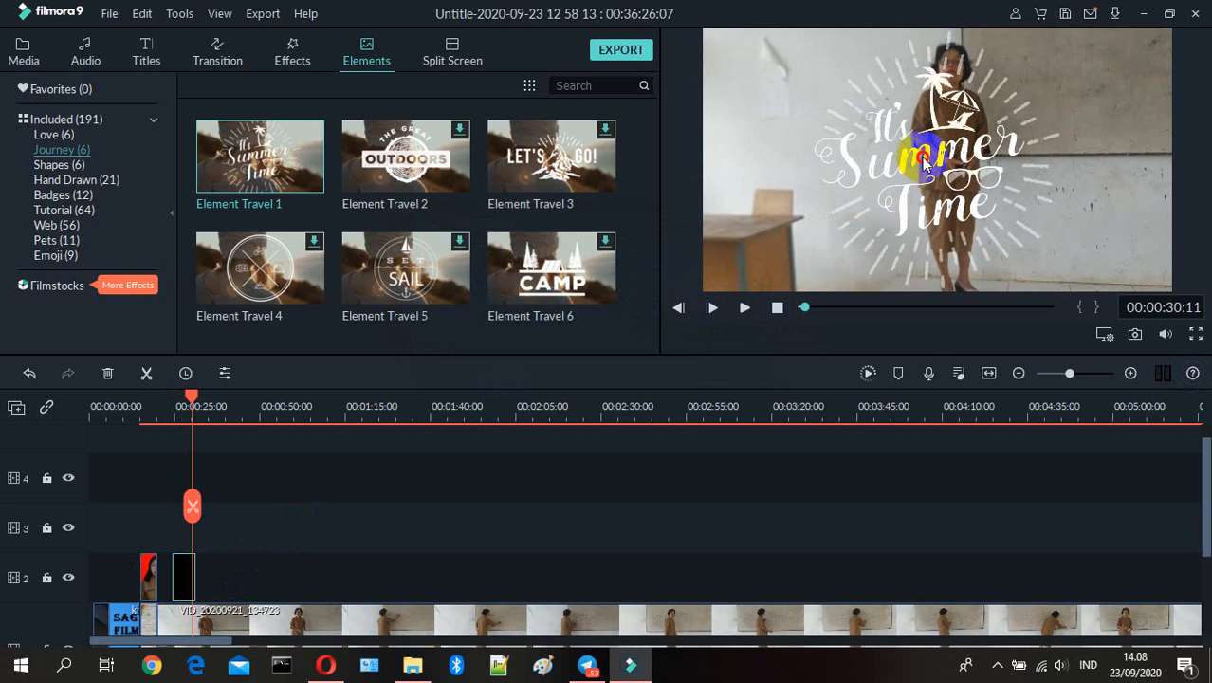
Enable Chroma Key on the "Element Travel 1" overlay with white as the key color and preview it from 00:00:24:14
click(924, 162)
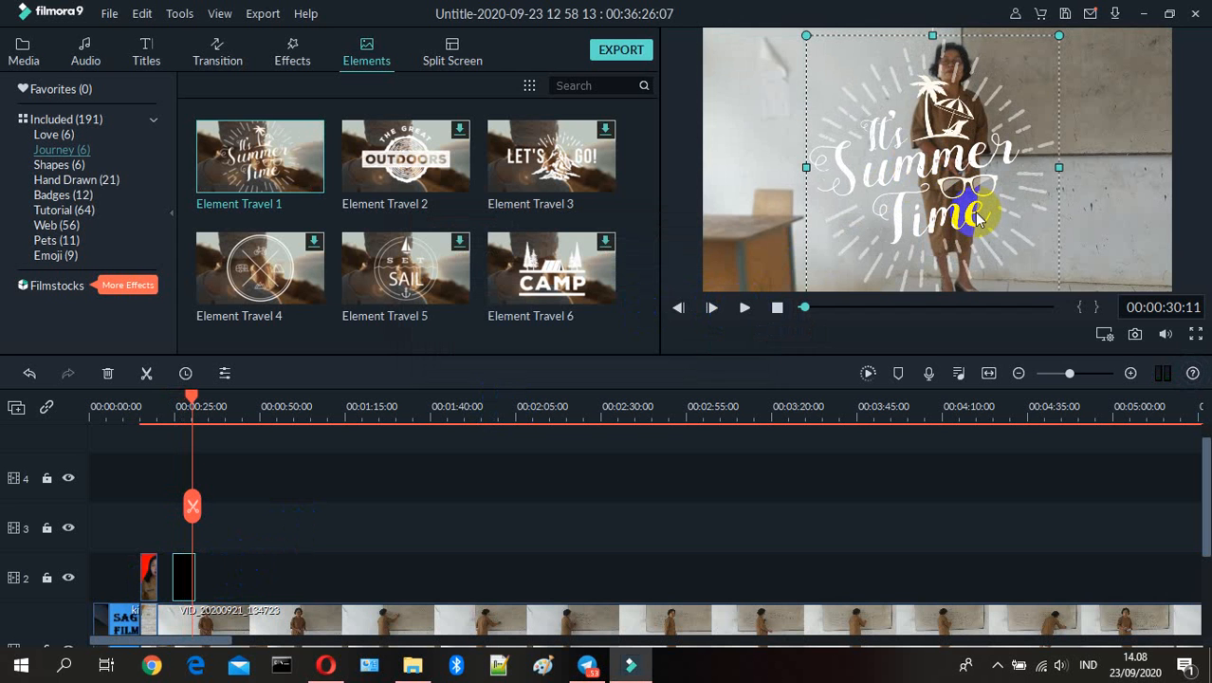
double_click(943, 188)
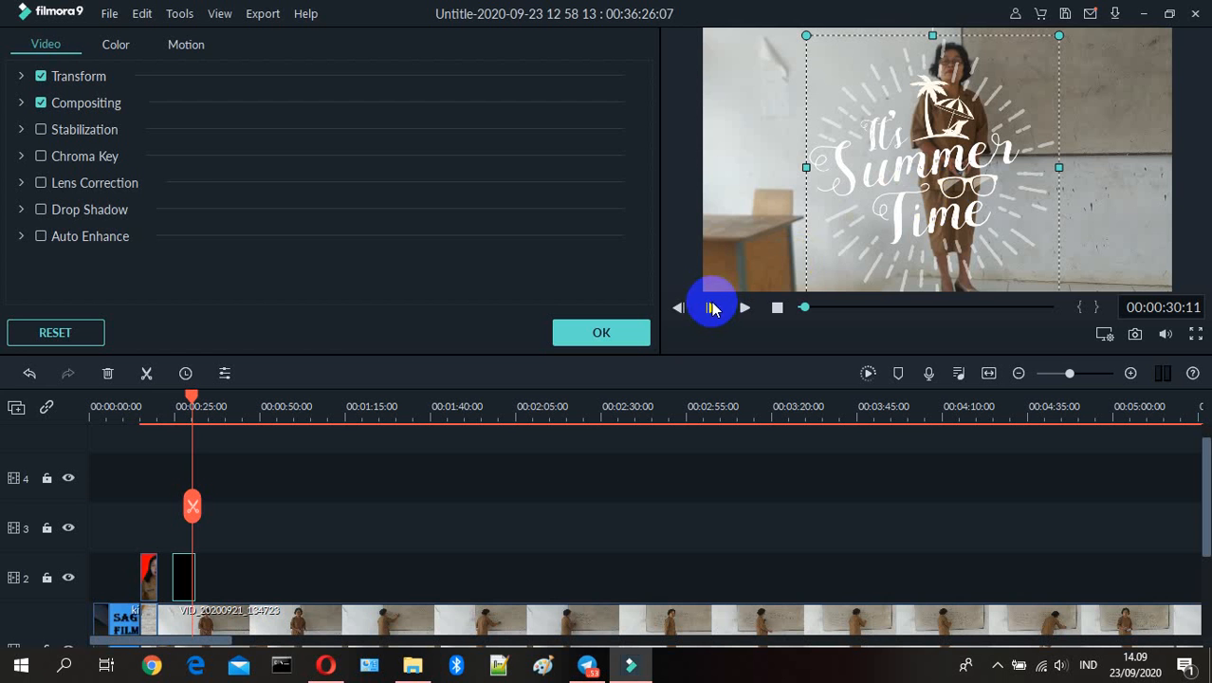
click(82, 163)
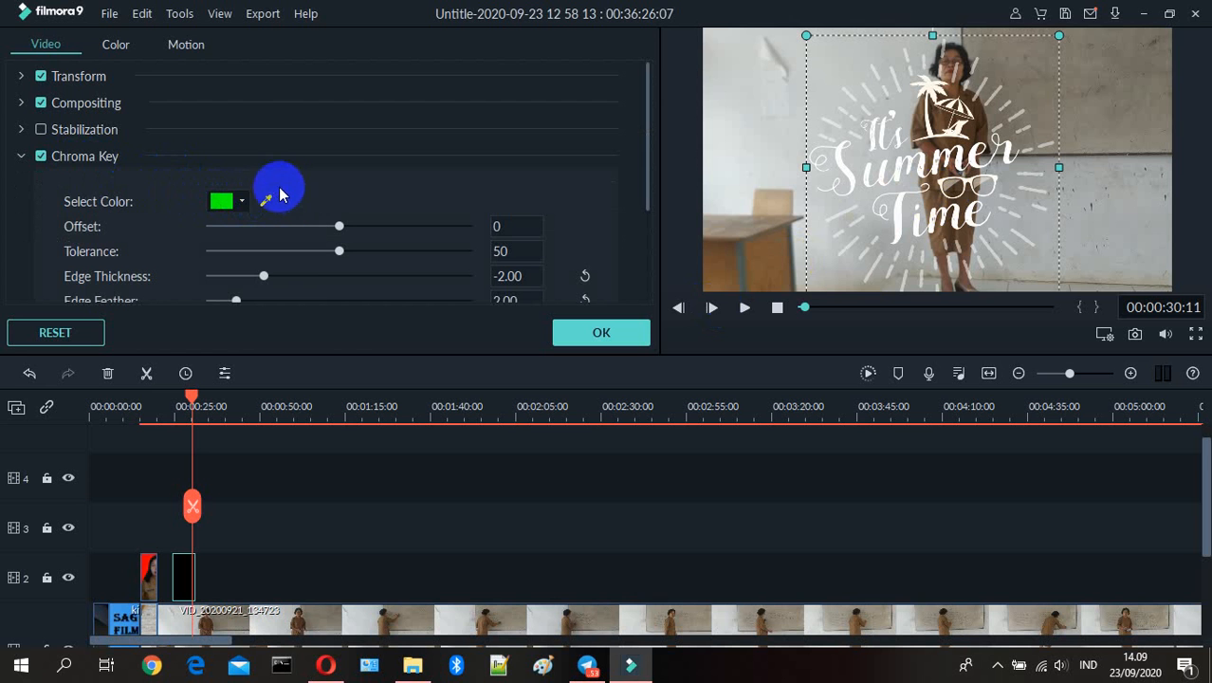
click(241, 203)
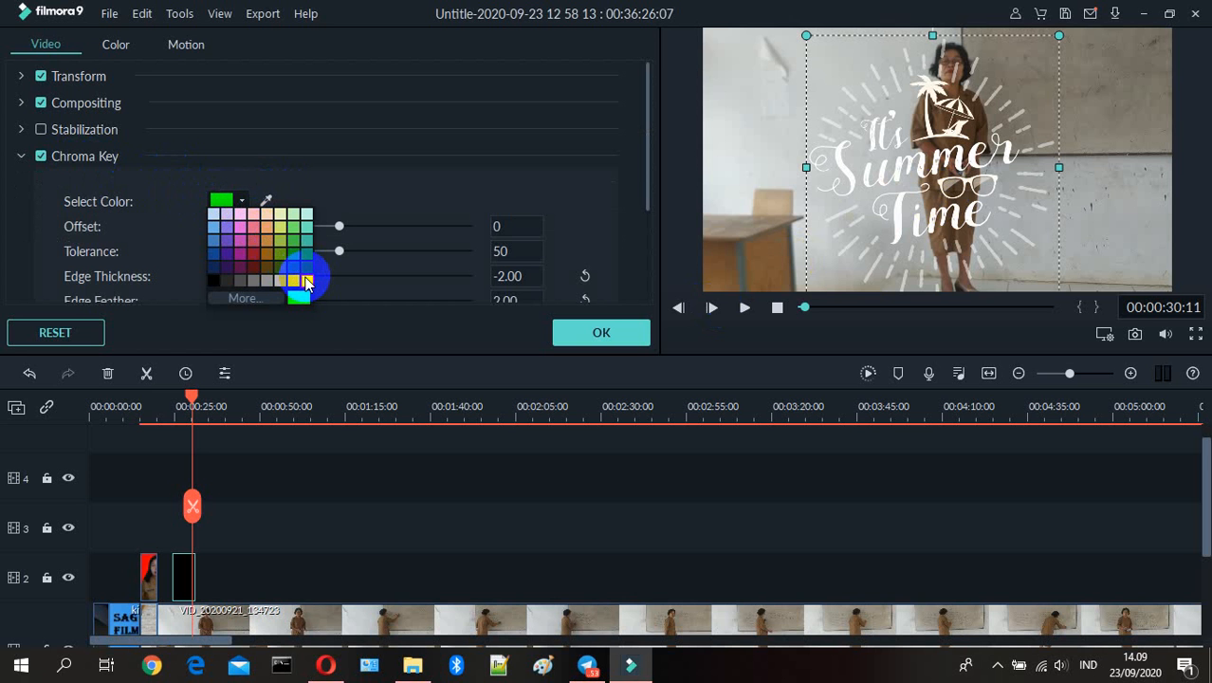
click(305, 280)
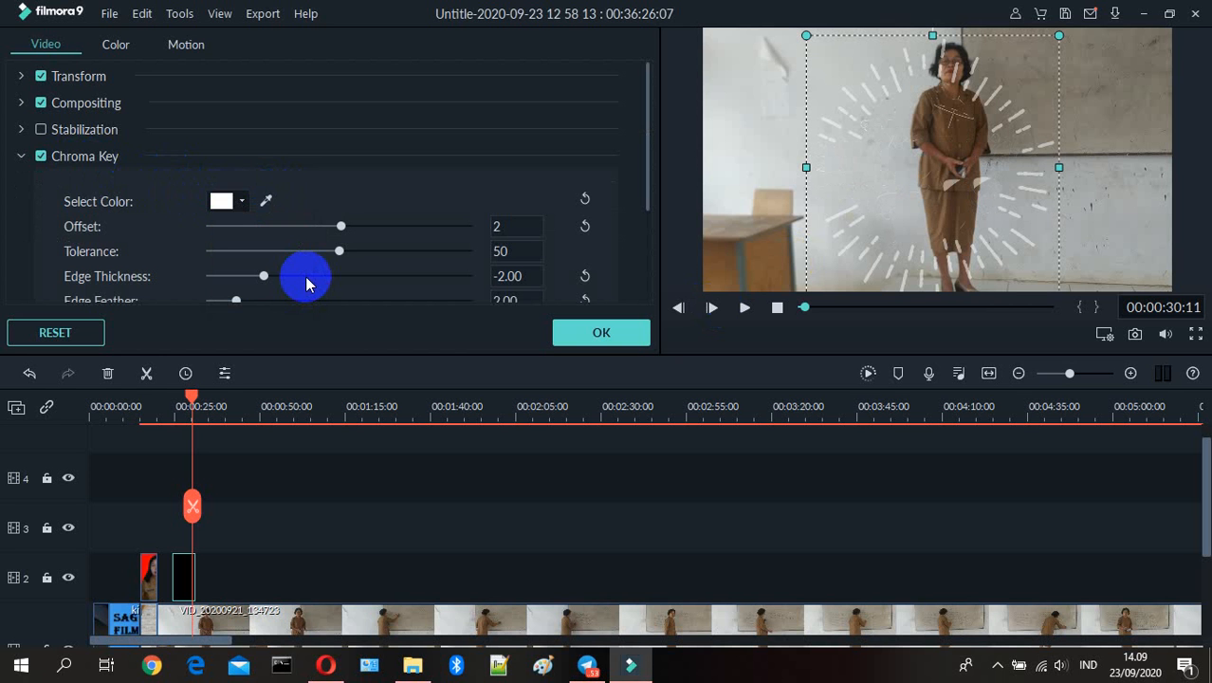
click(598, 327)
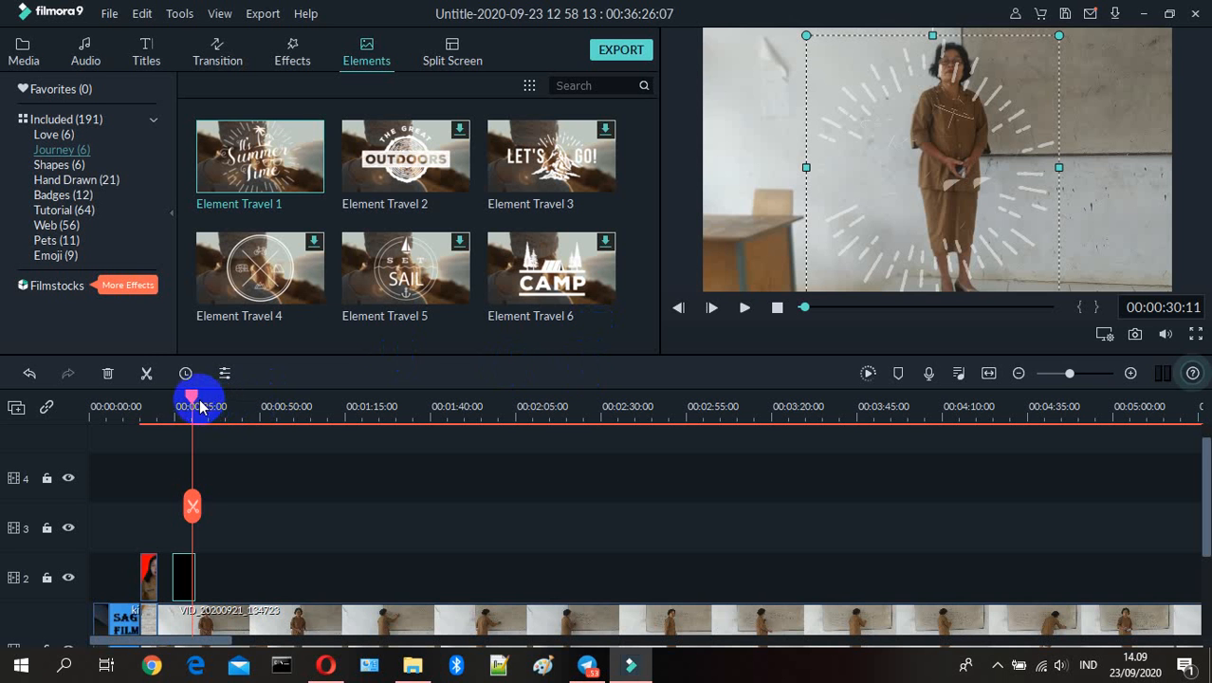
drag(199, 406, 172, 399)
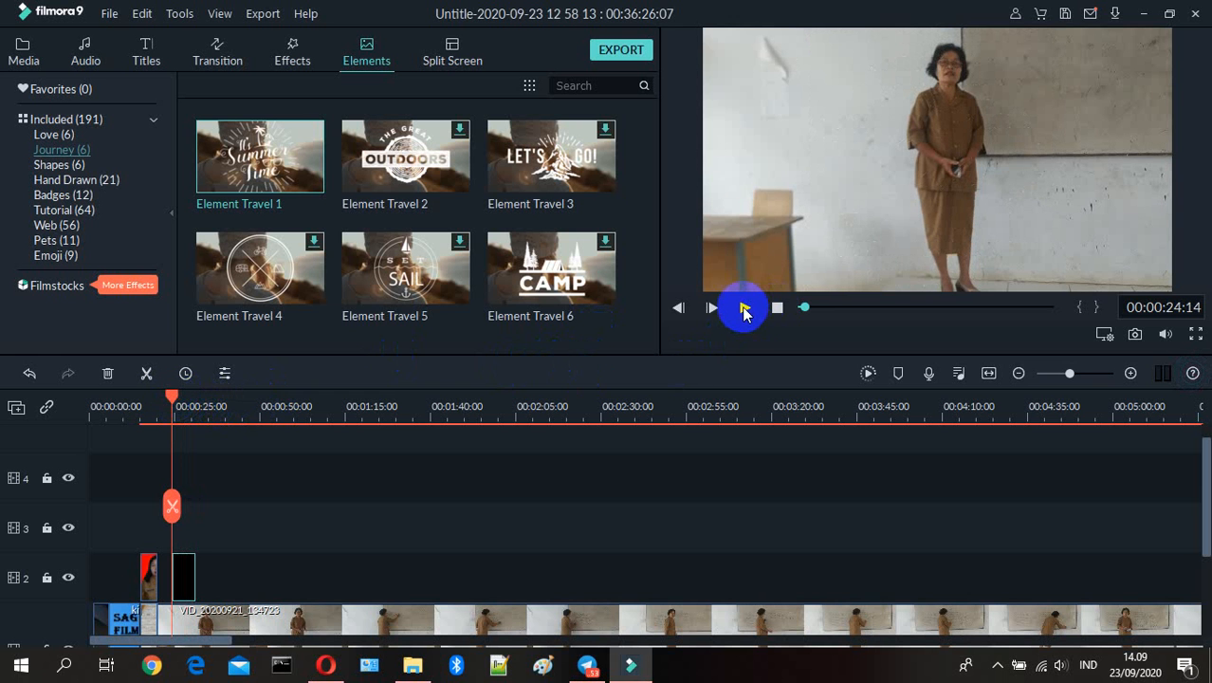
click(745, 308)
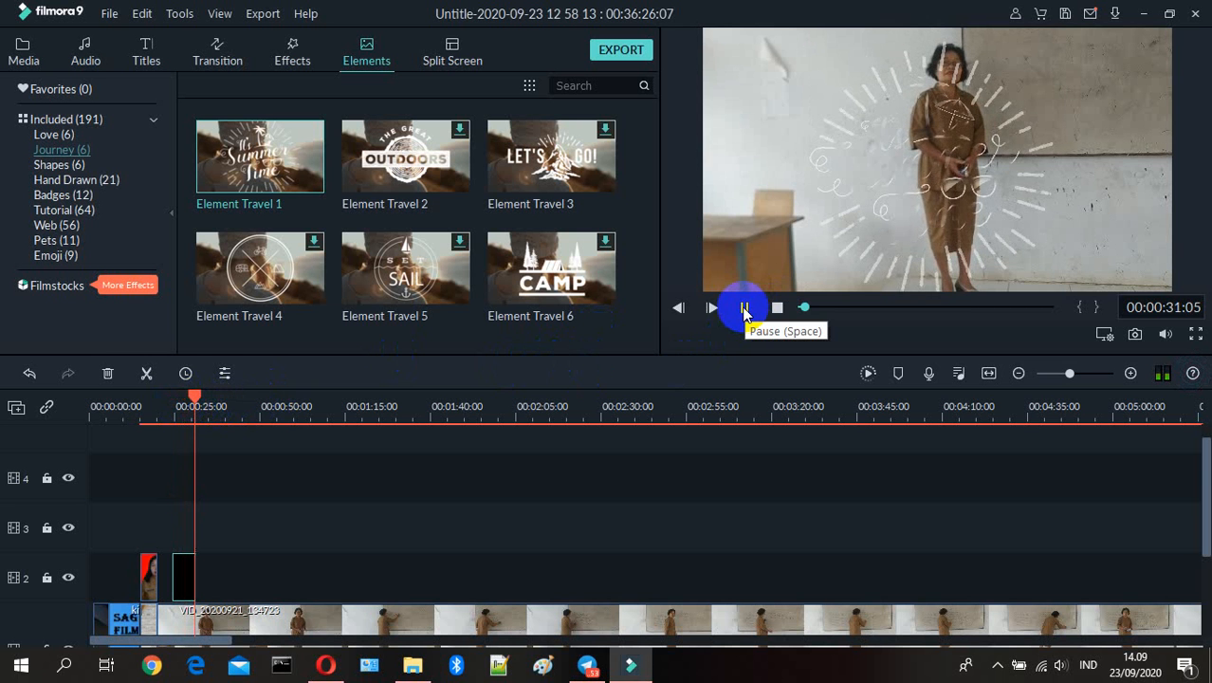
click(744, 307)
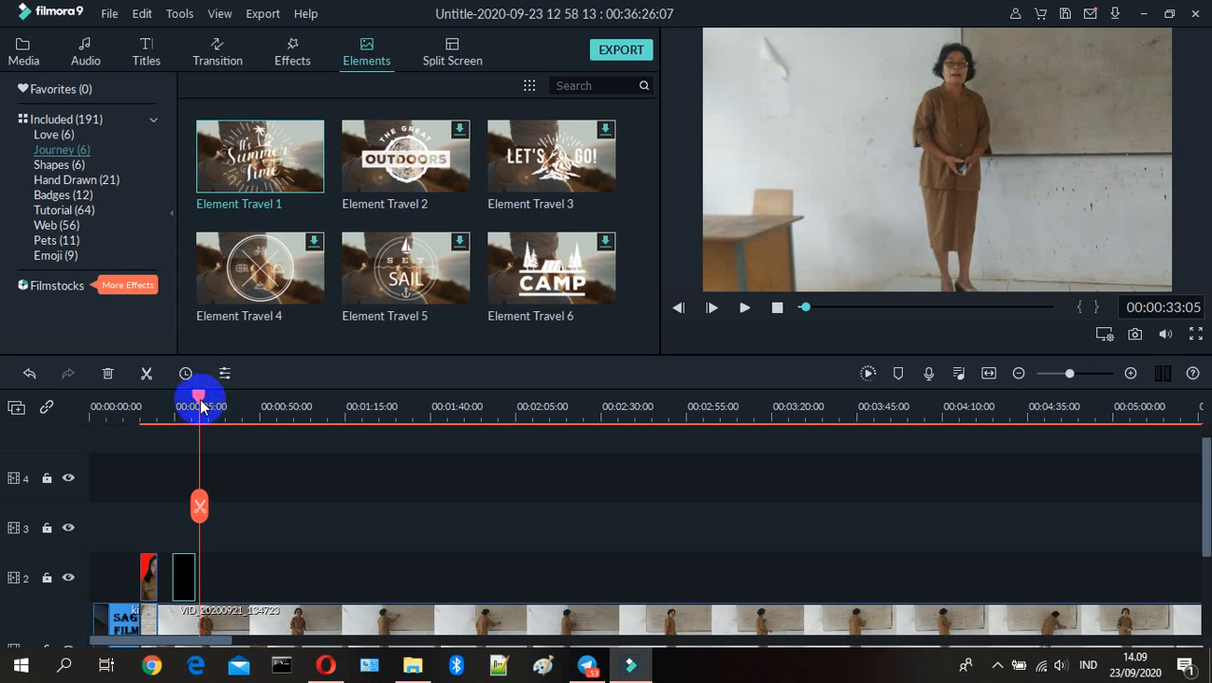
Place a second "Element Travel 1" element on track 2 at 00:03:28:17, above the whiteboard-writing part of the lesson video
drag(198, 399, 171, 406)
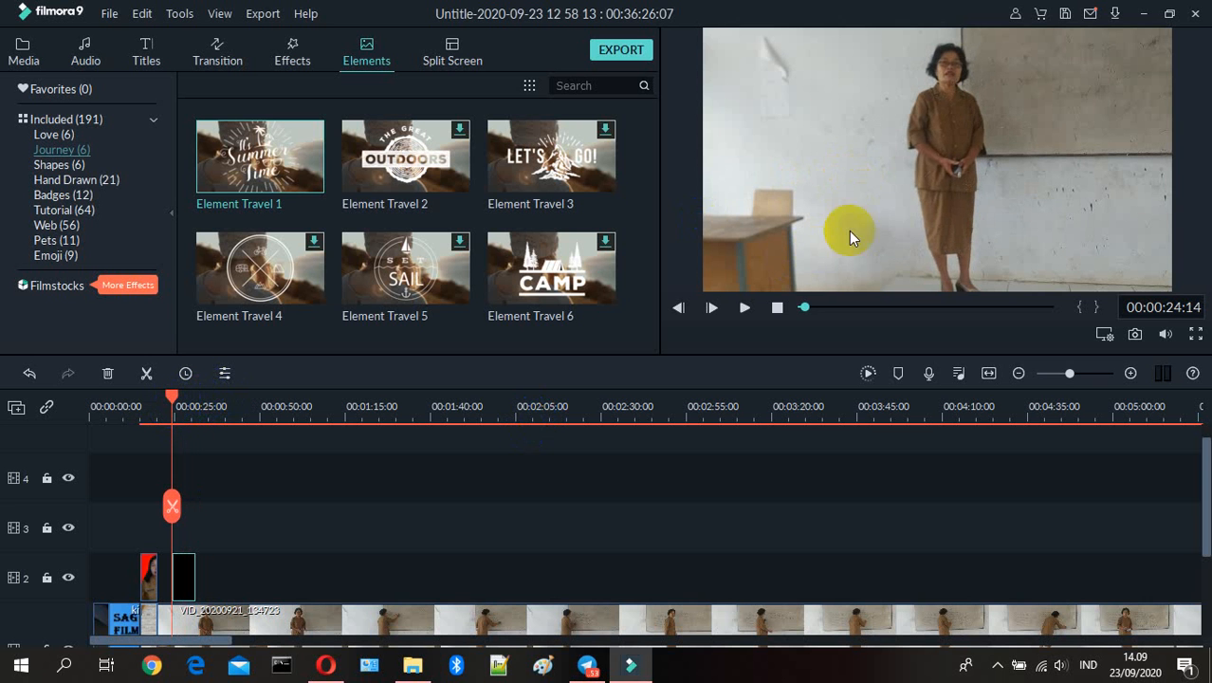
click(913, 188)
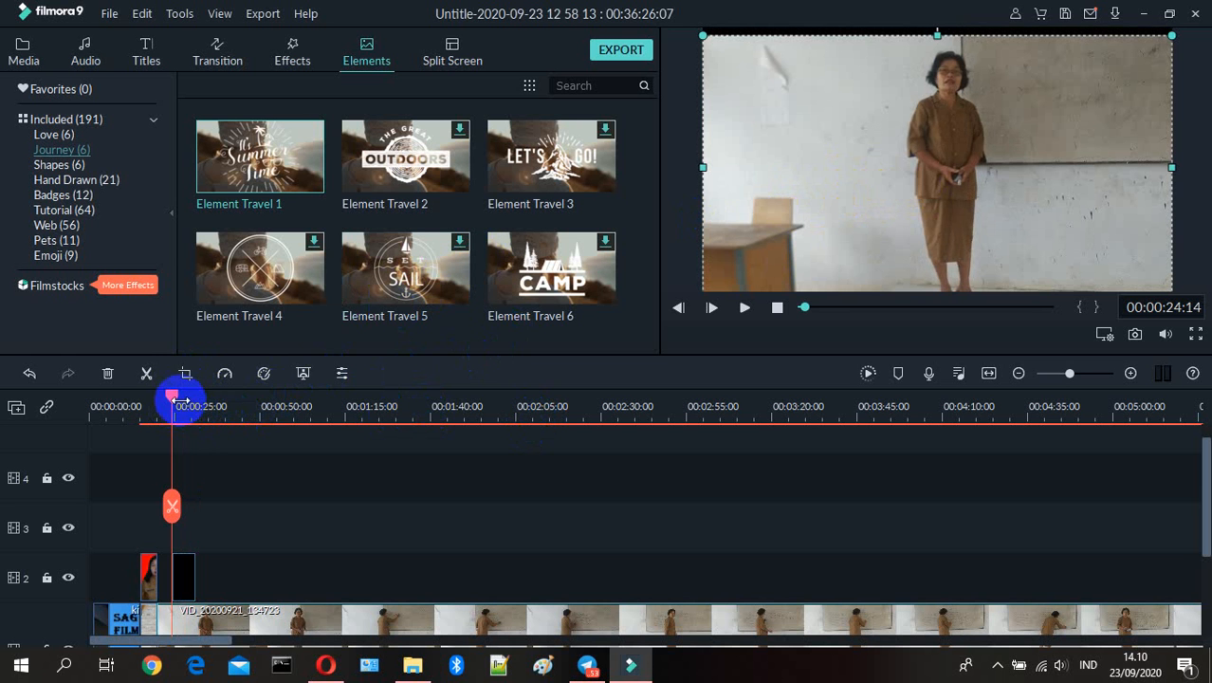
drag(171, 398, 801, 515)
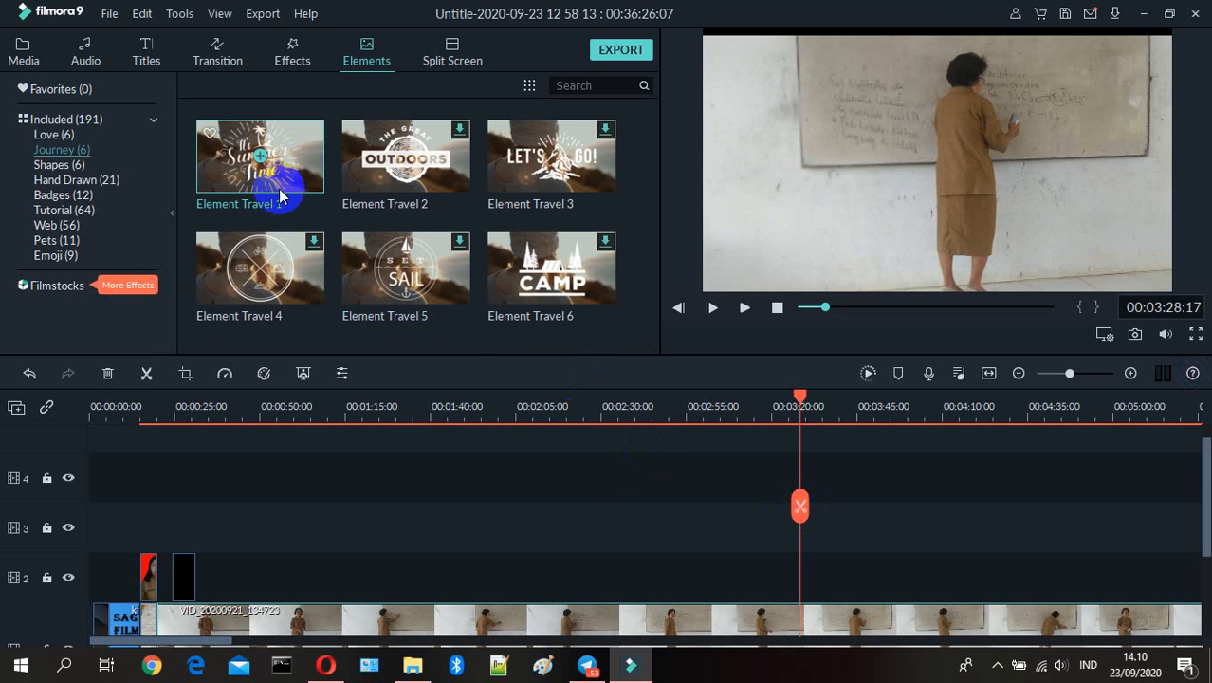
drag(279, 194, 811, 609)
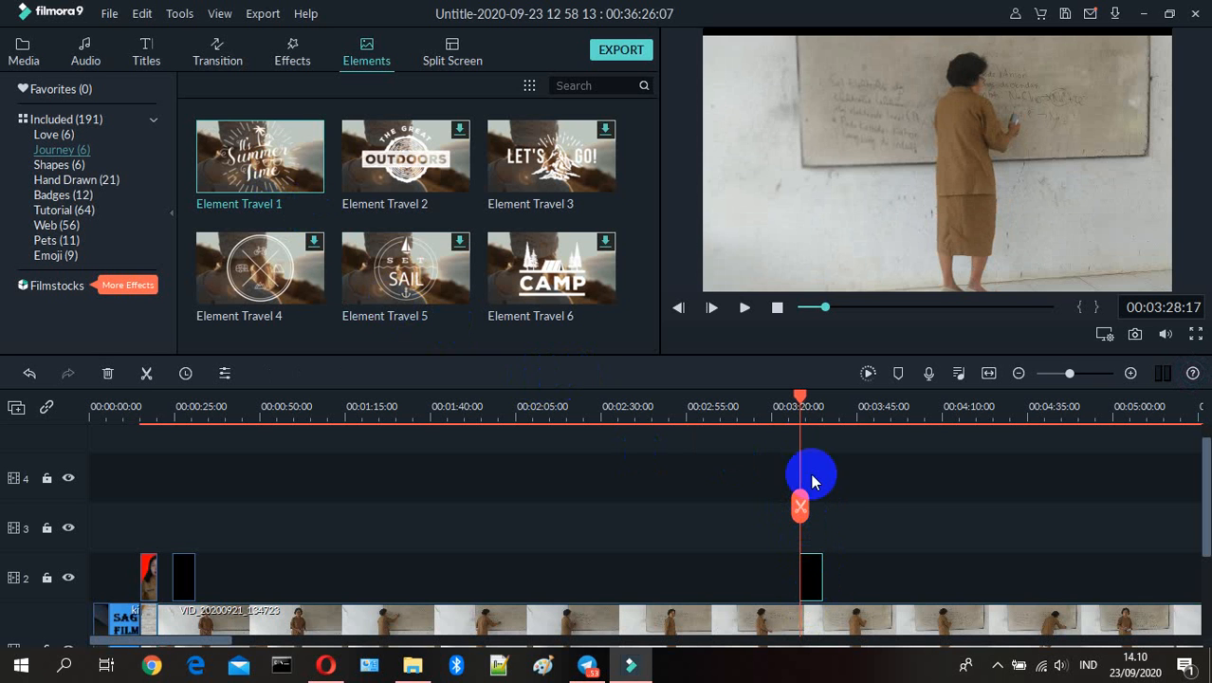
Preview the second "Element Travel 1" overlay and return the playhead to its start at 00:03:28:17
click(740, 309)
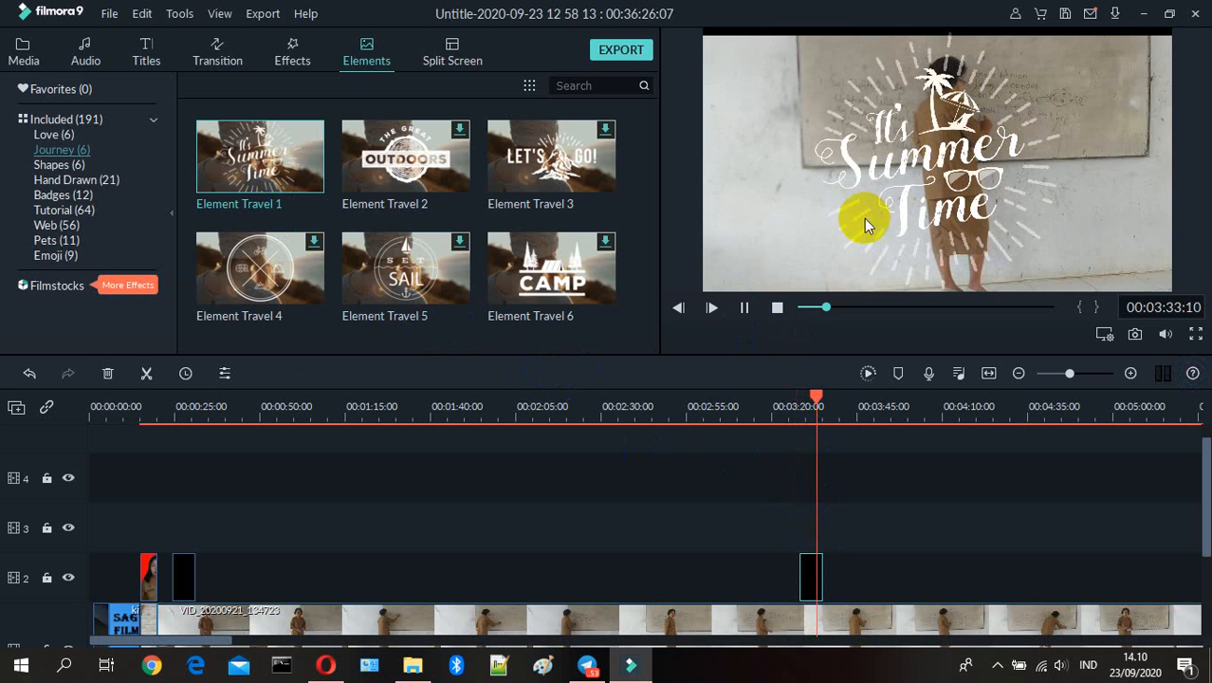
click(745, 310)
click(744, 310)
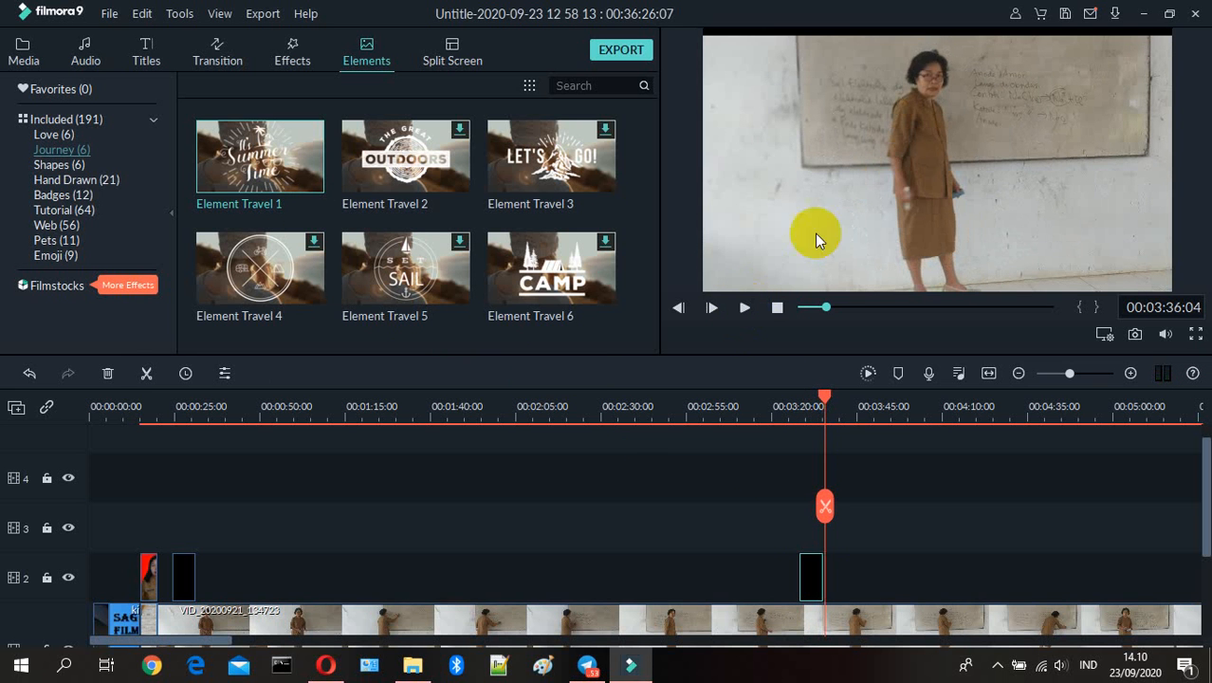
click(914, 185)
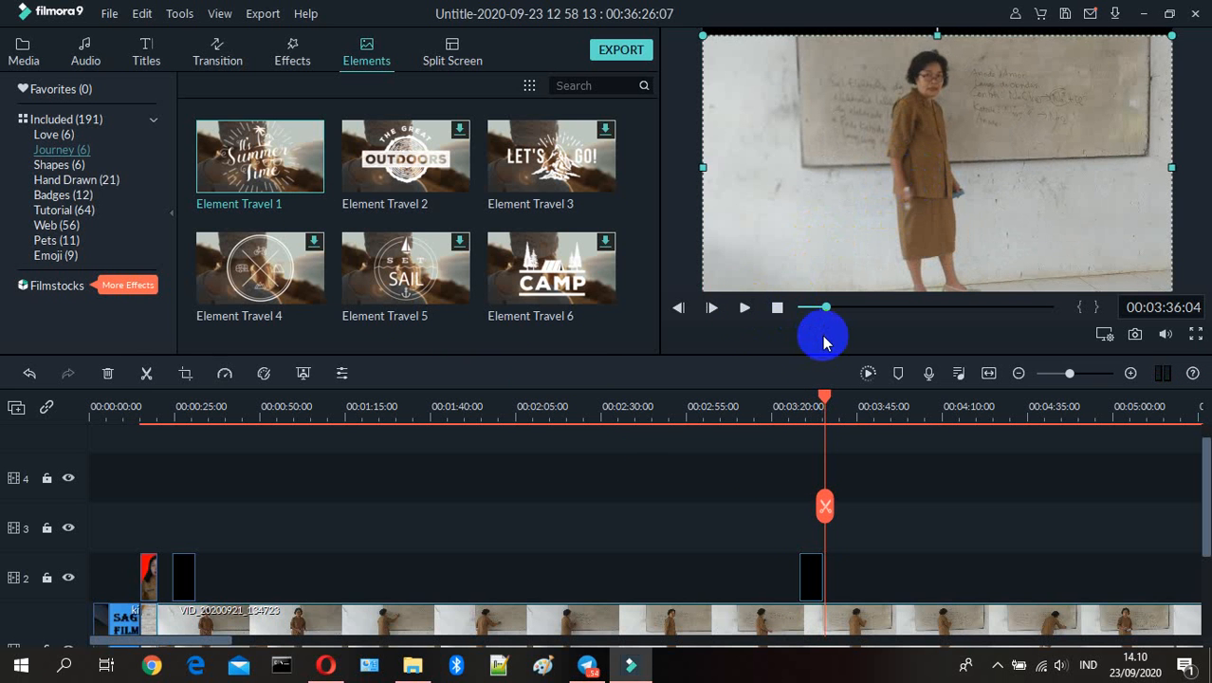
drag(826, 405, 804, 405)
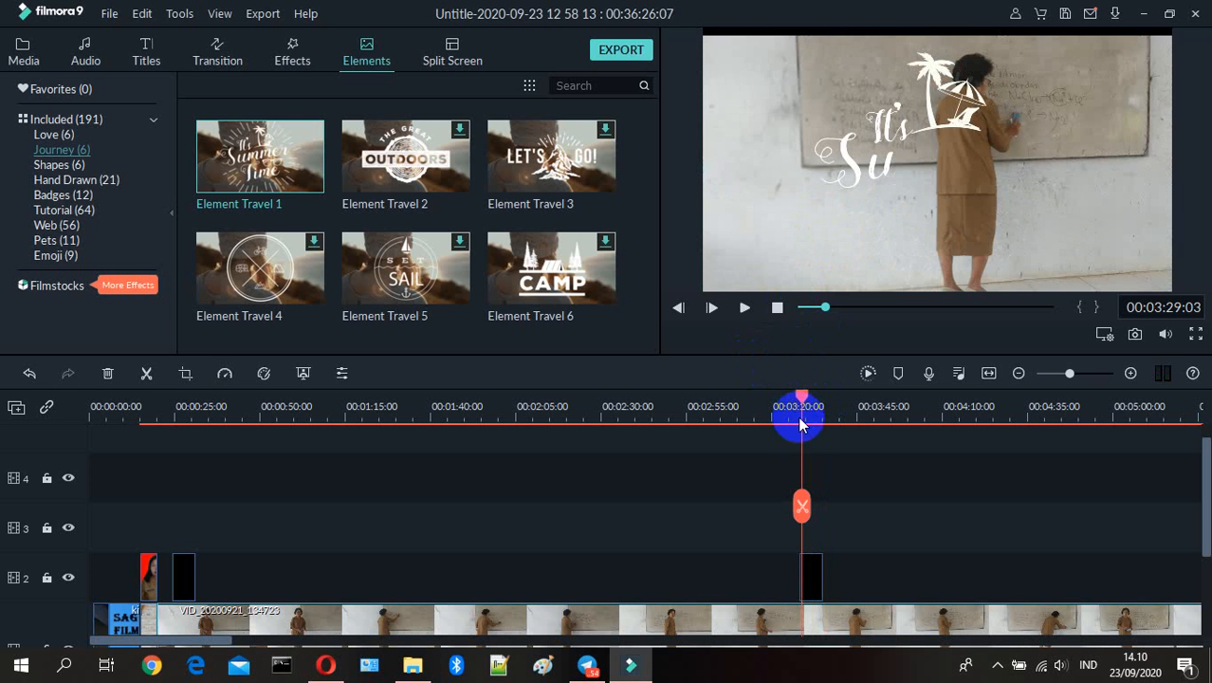
drag(799, 424, 801, 405)
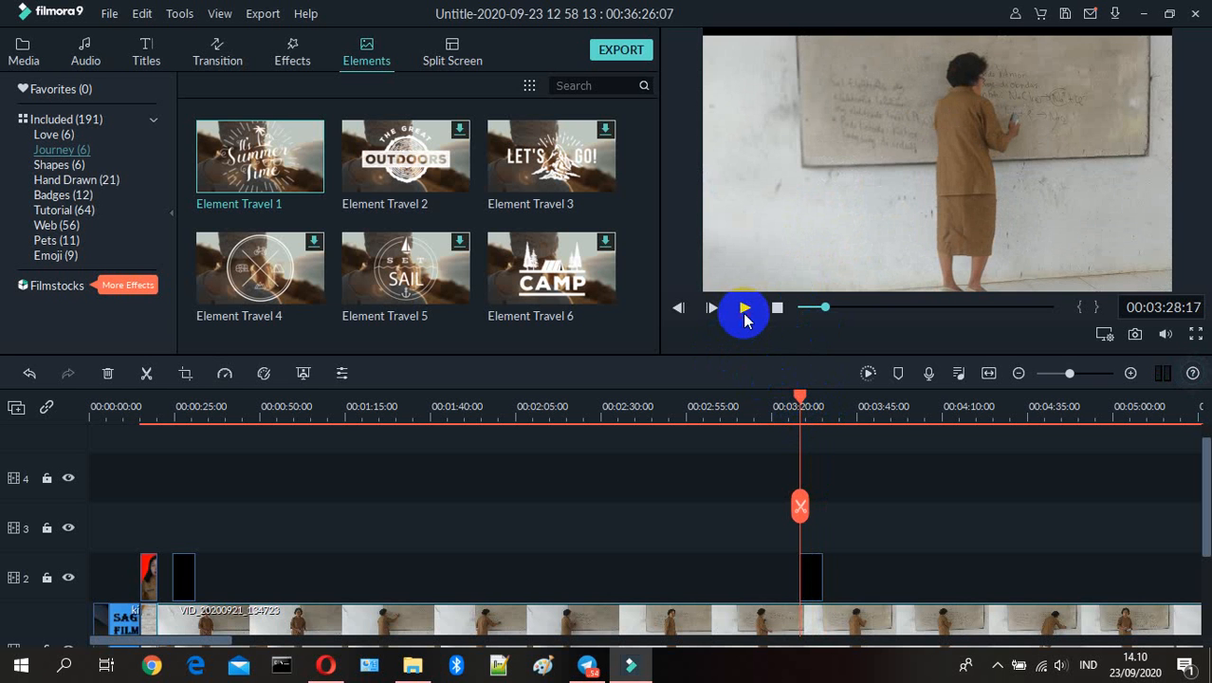
Play the second "Element Travel 1" overlay to 00:03:33:24 and stretch it horizontally across the full width of the video frame
click(746, 317)
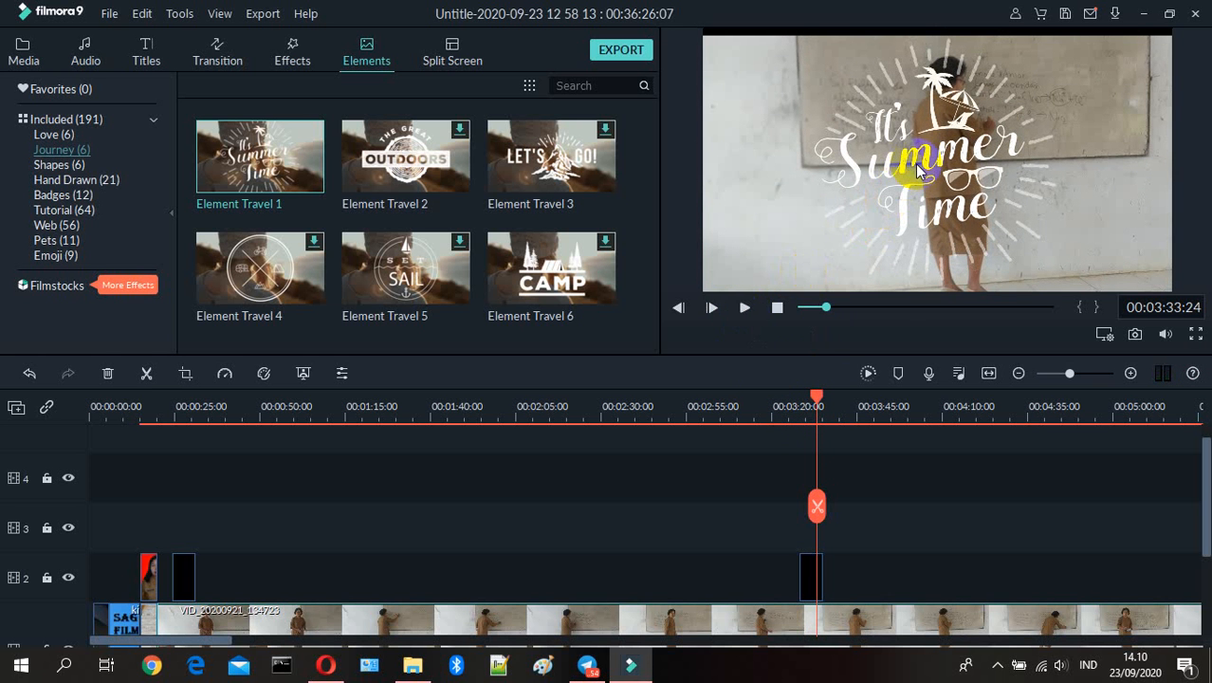
click(986, 133)
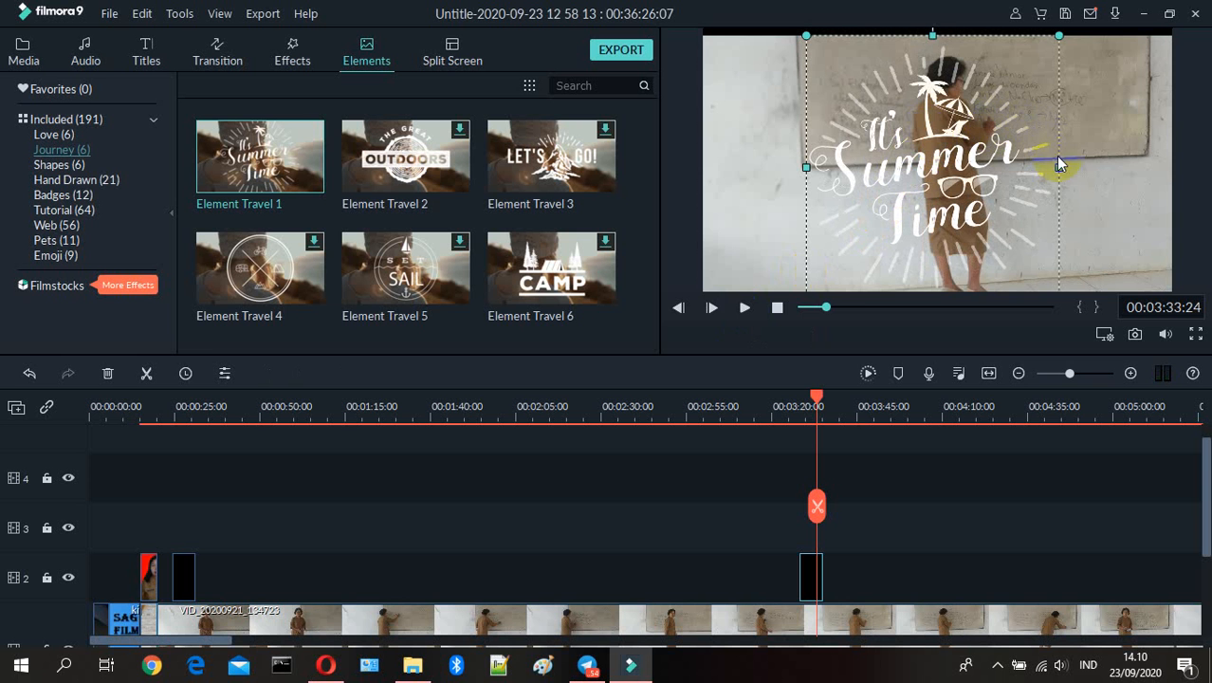
drag(1059, 166, 1109, 163)
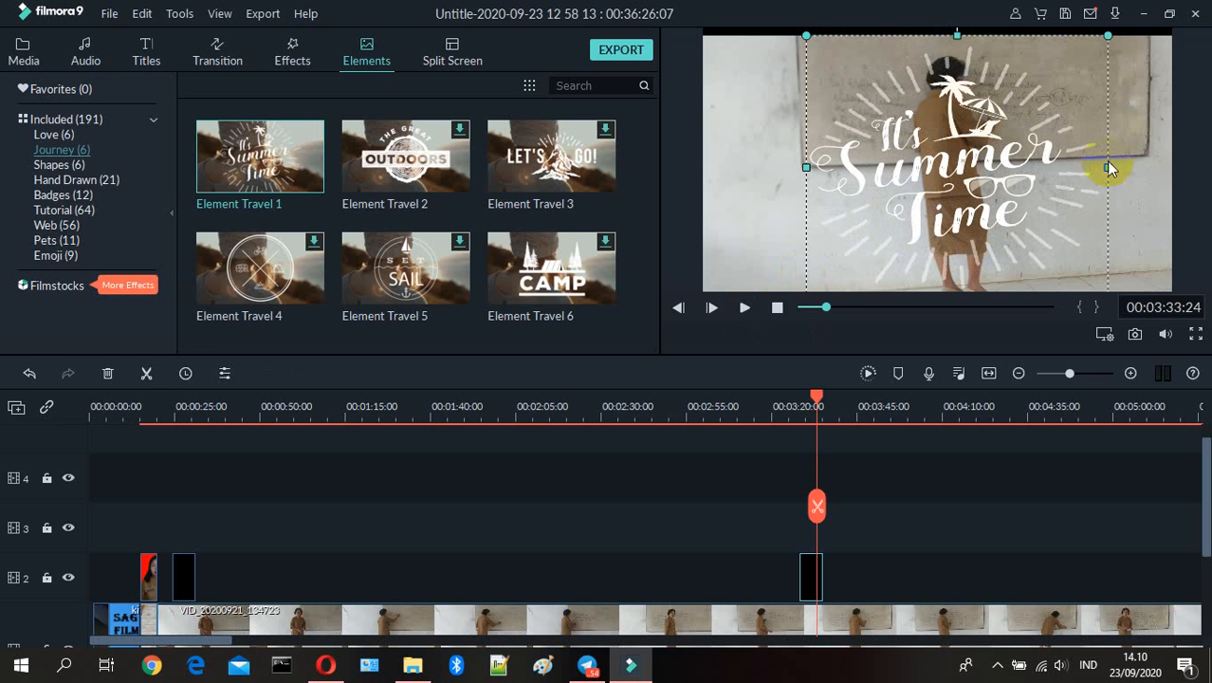
drag(805, 165, 716, 155)
drag(1106, 167, 1171, 168)
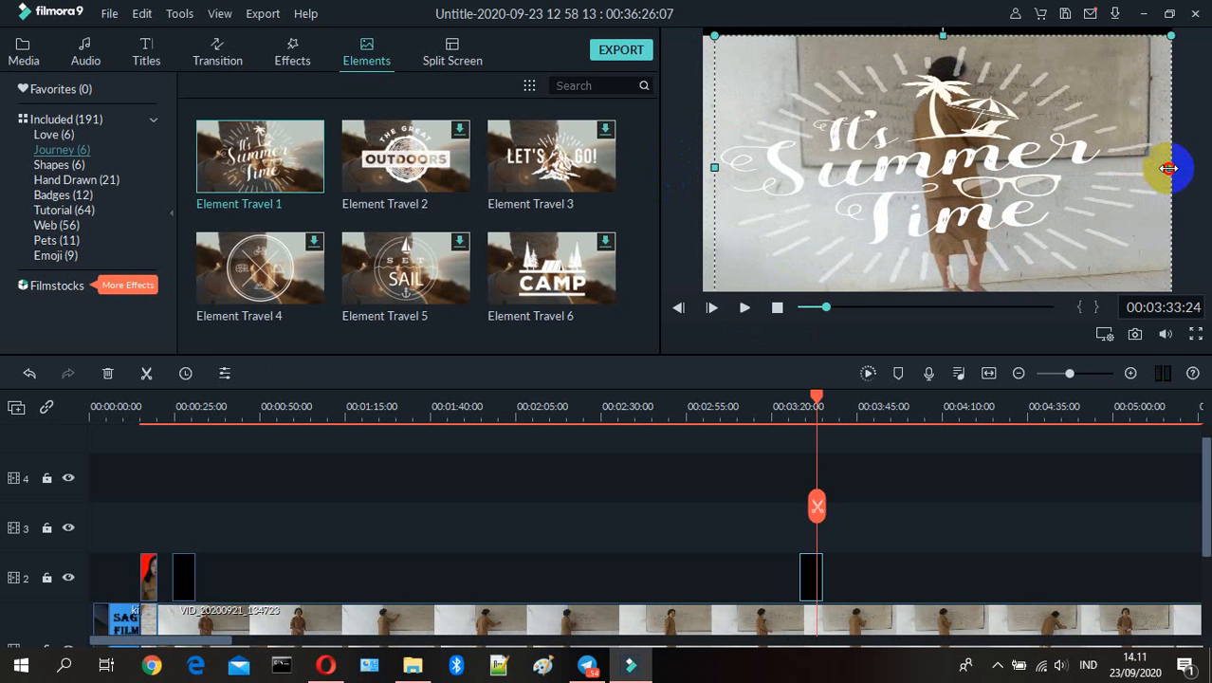
Enable Chroma Key on the second "Element Travel 1" overlay with white as the key color and apply it
click(960, 171)
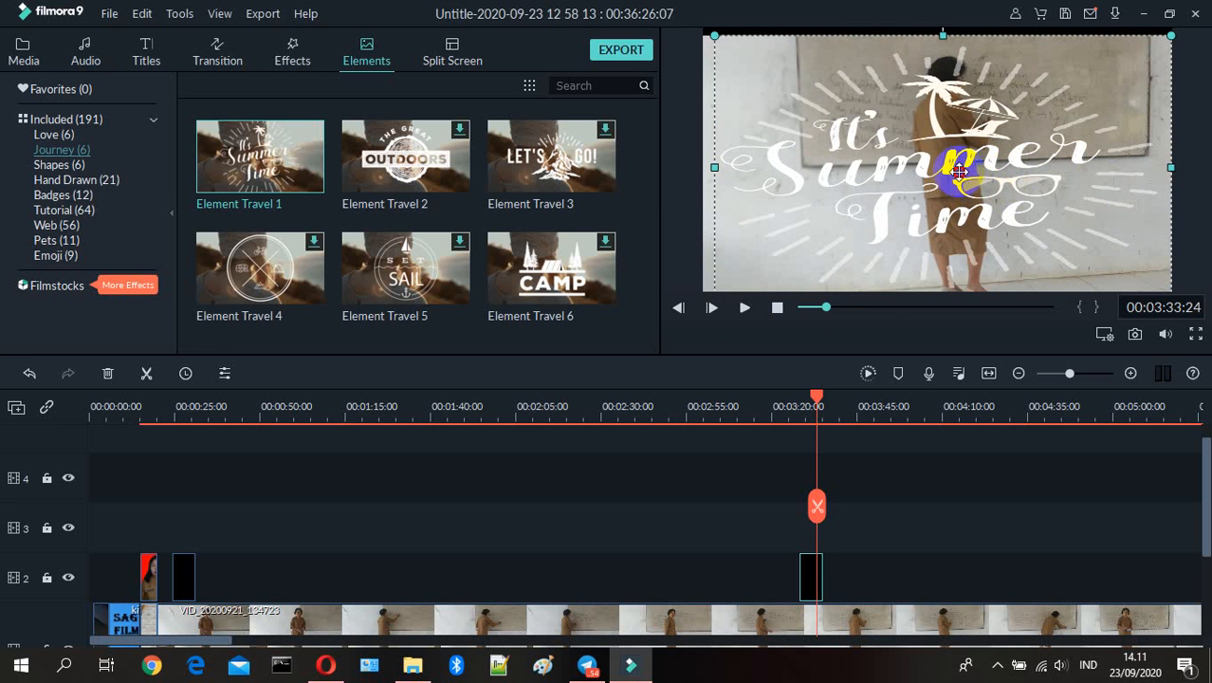
double_click(959, 171)
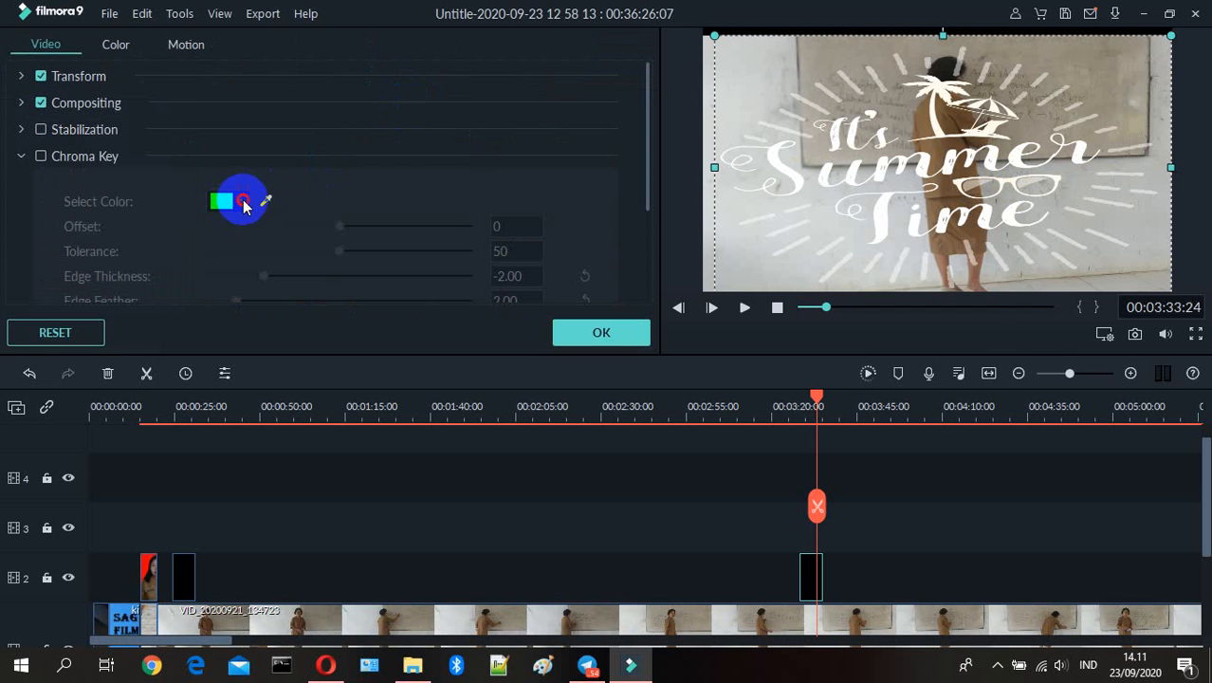
scroll(123, 163, down, 2)
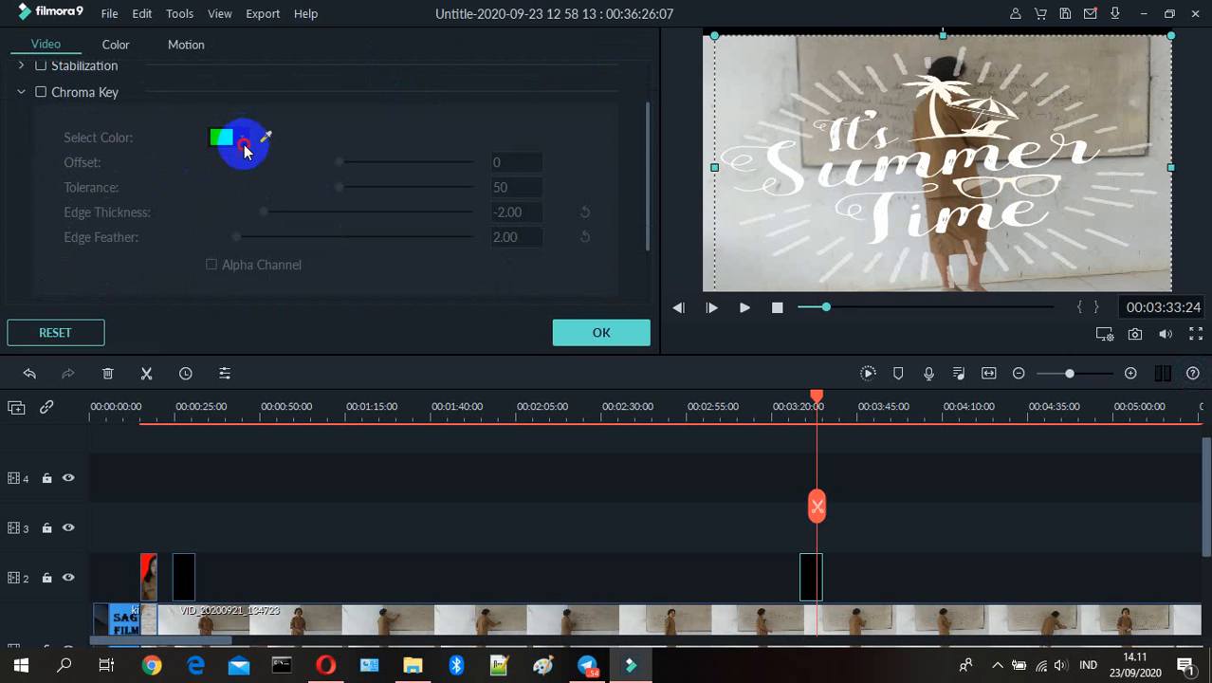
click(78, 101)
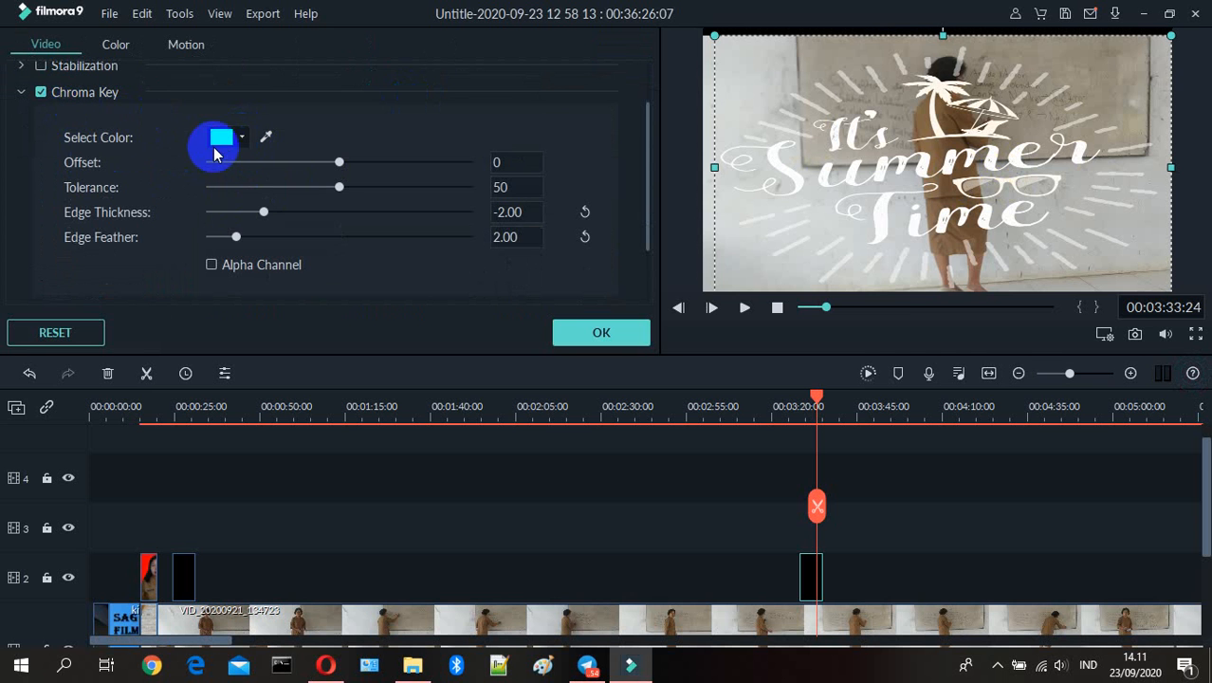
click(242, 139)
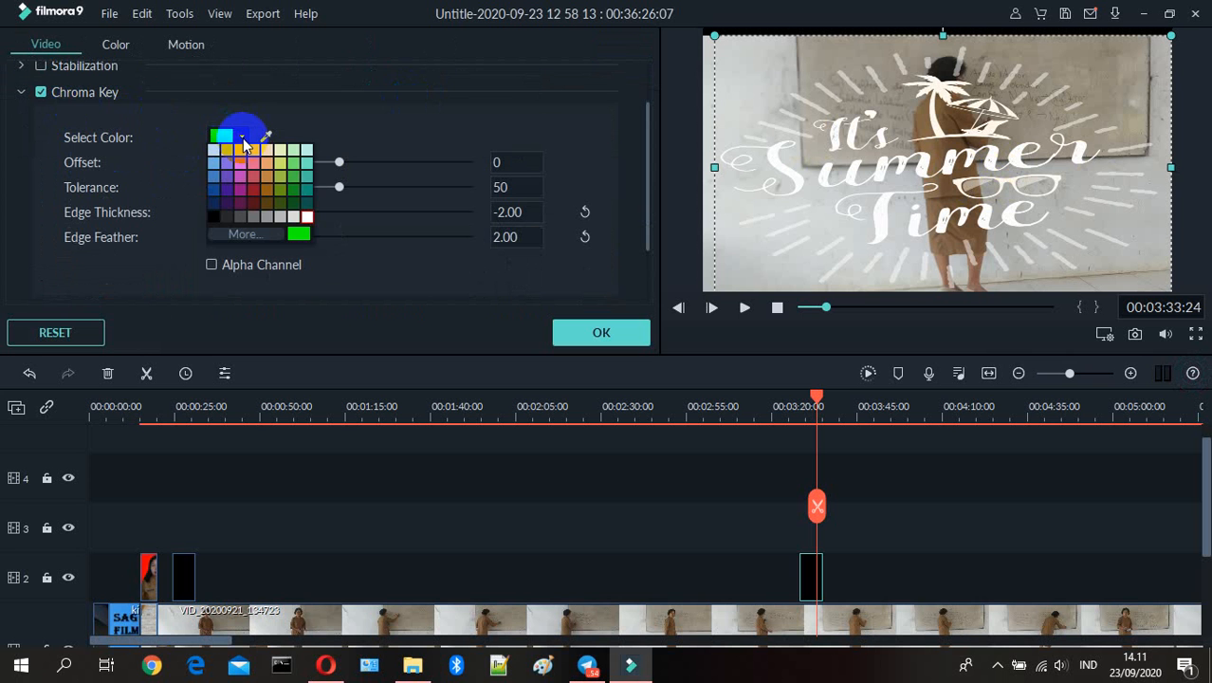
click(307, 217)
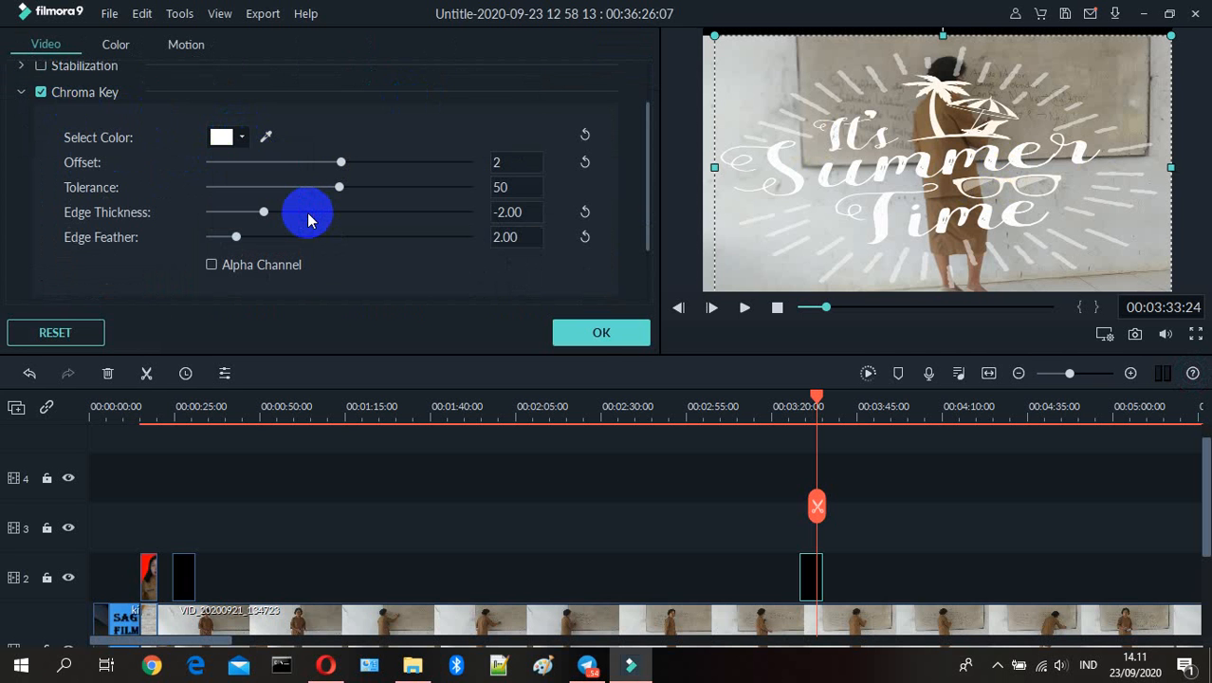
click(587, 339)
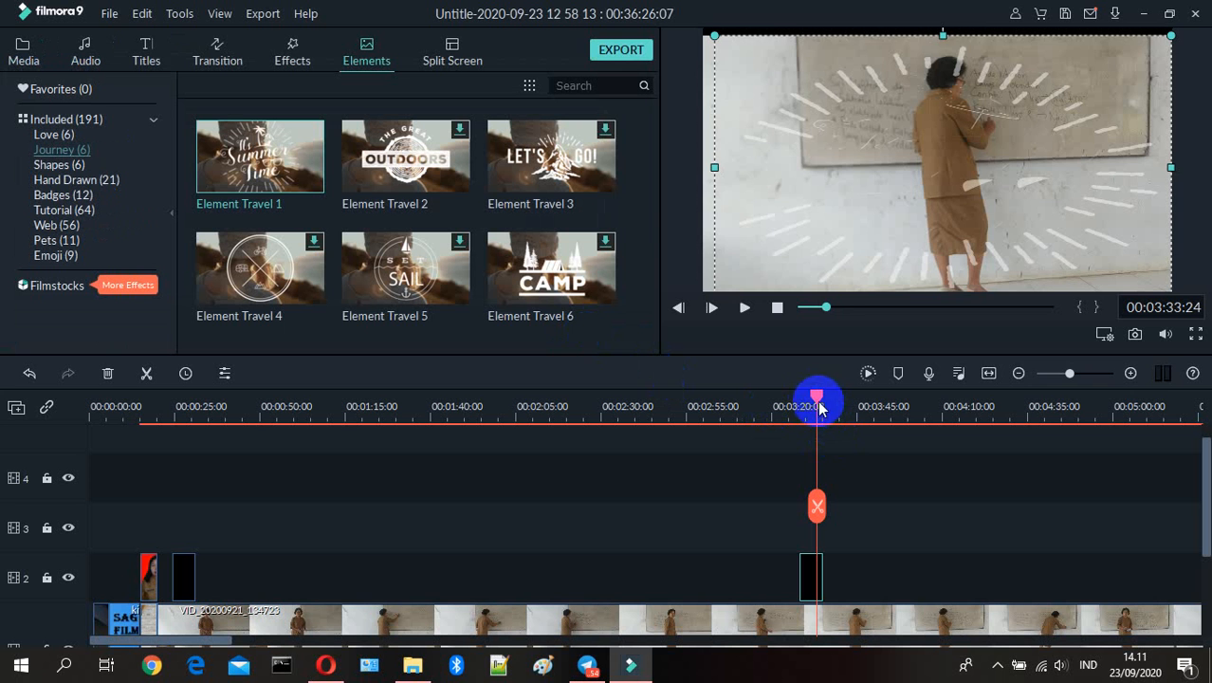
Preview the keyed second overlay from 00:03:28:25 until past its end
drag(816, 401, 799, 396)
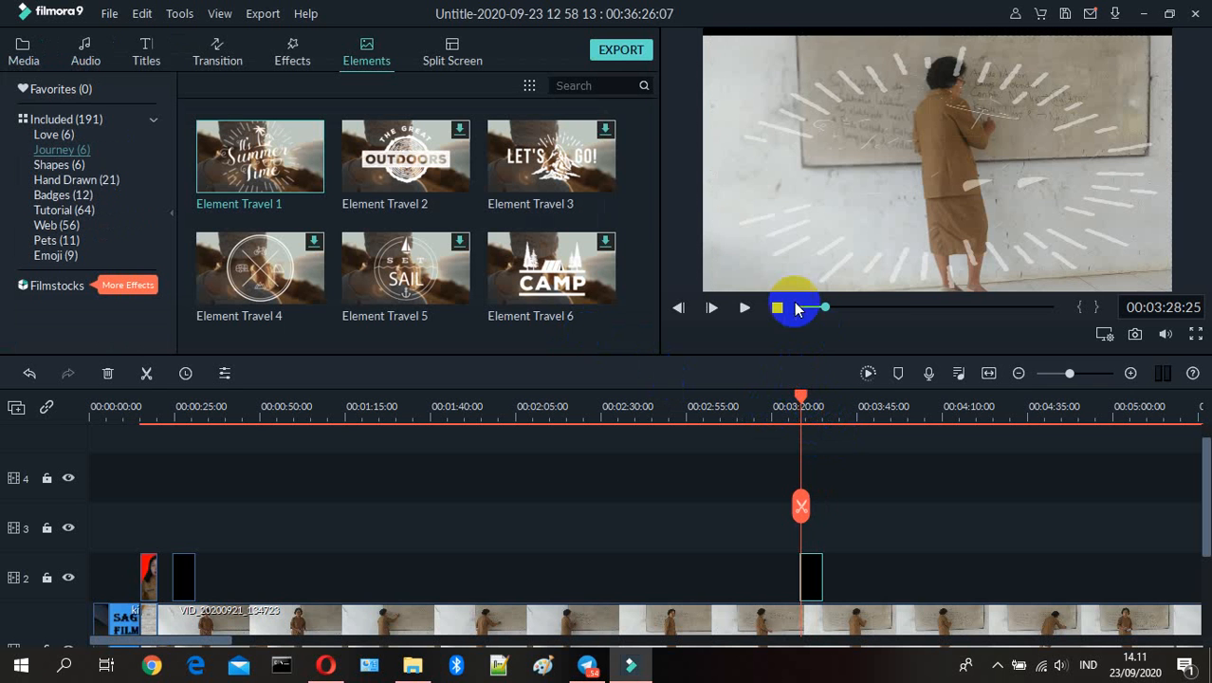
click(745, 309)
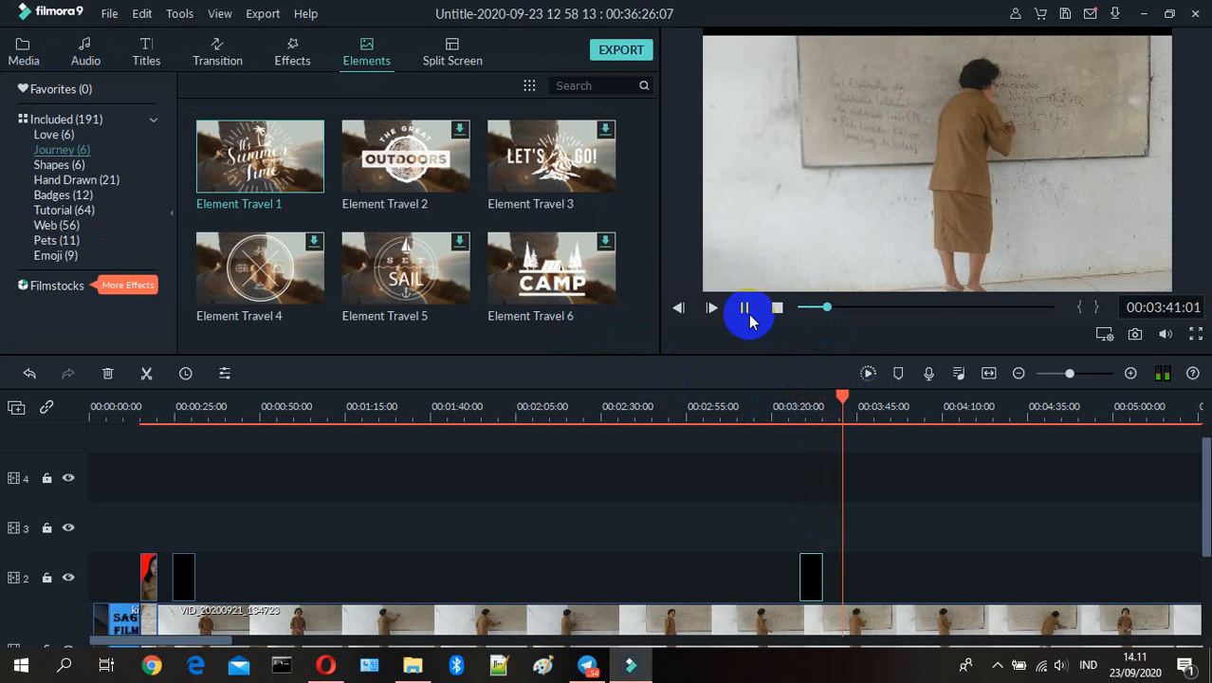
click(744, 310)
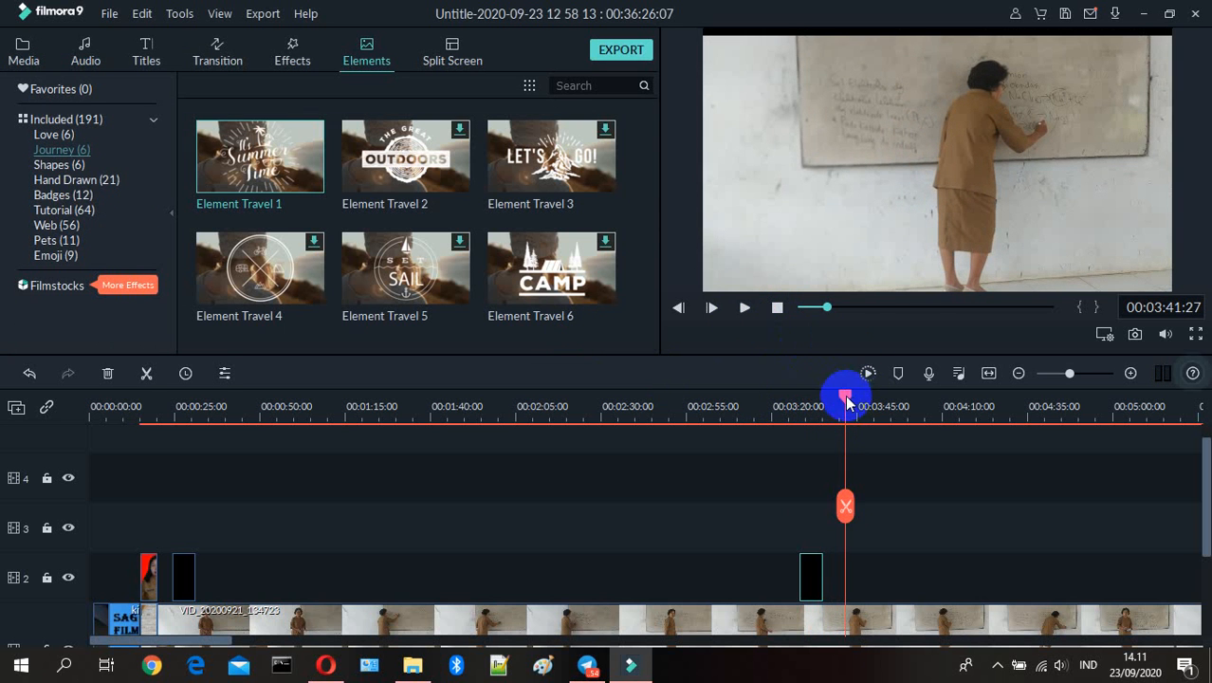
Place a third "Element Travel 1" element on track 2 at 00:08:23:09, above the lesson video
drag(847, 402, 1076, 419)
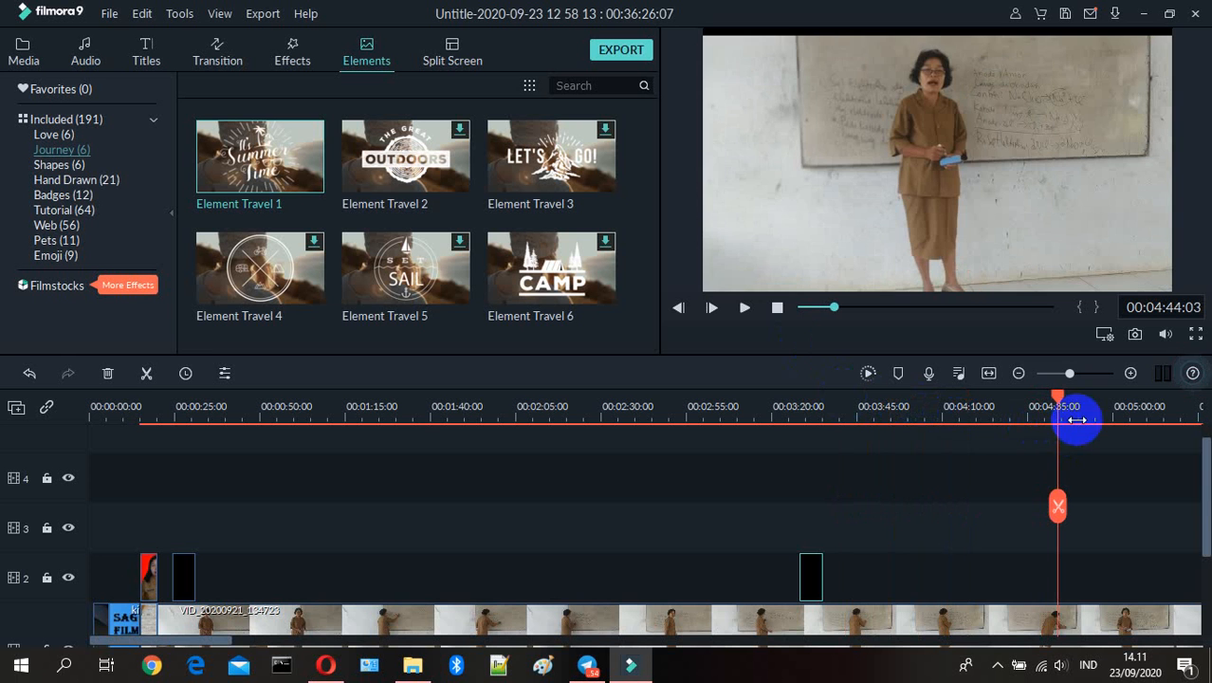
scroll(1193, 493, down, 3)
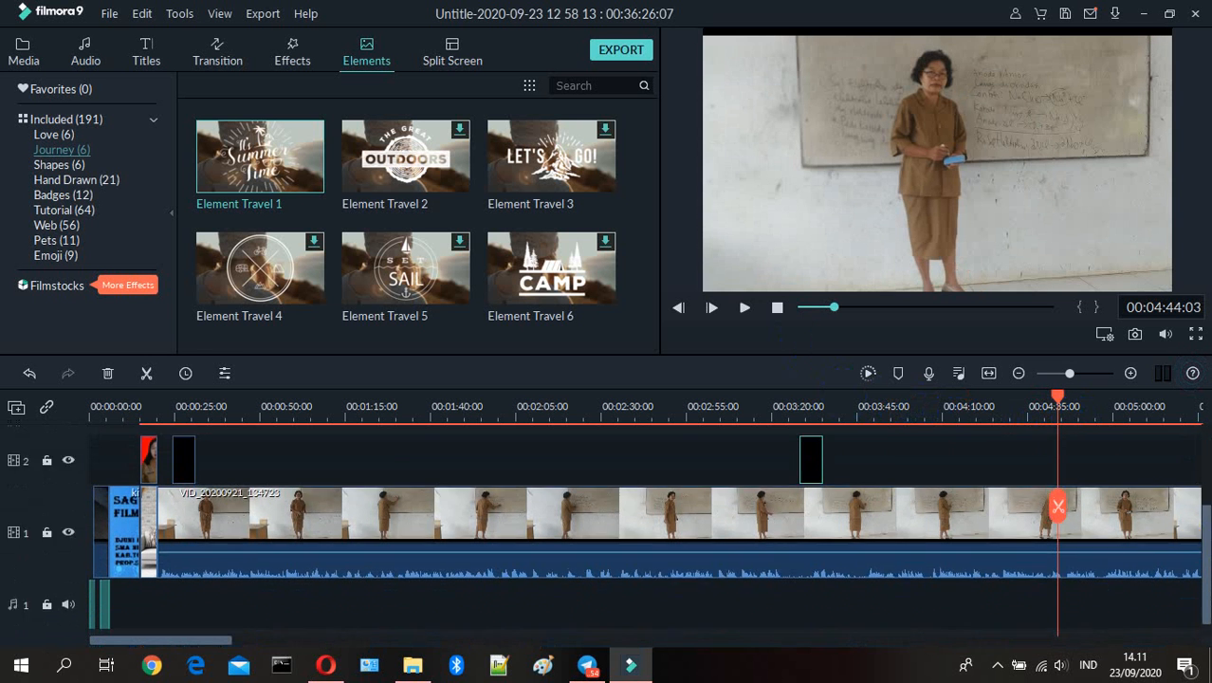
scroll(1192, 493, down, 1)
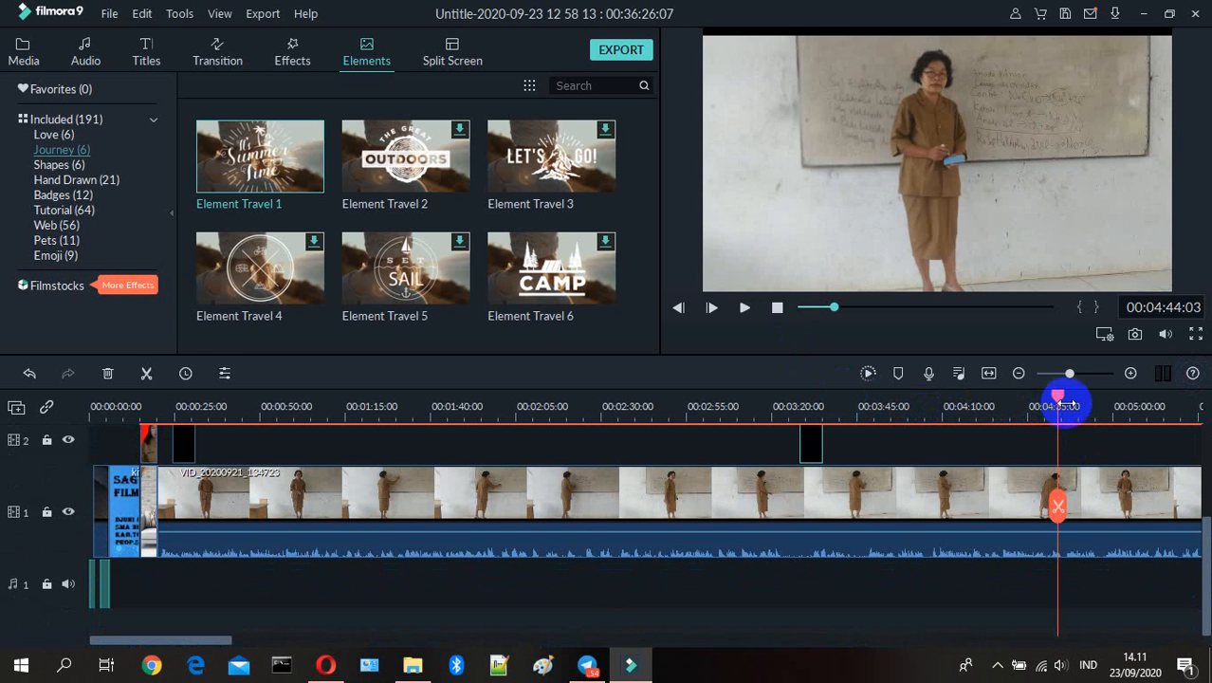
drag(1059, 403, 1166, 436)
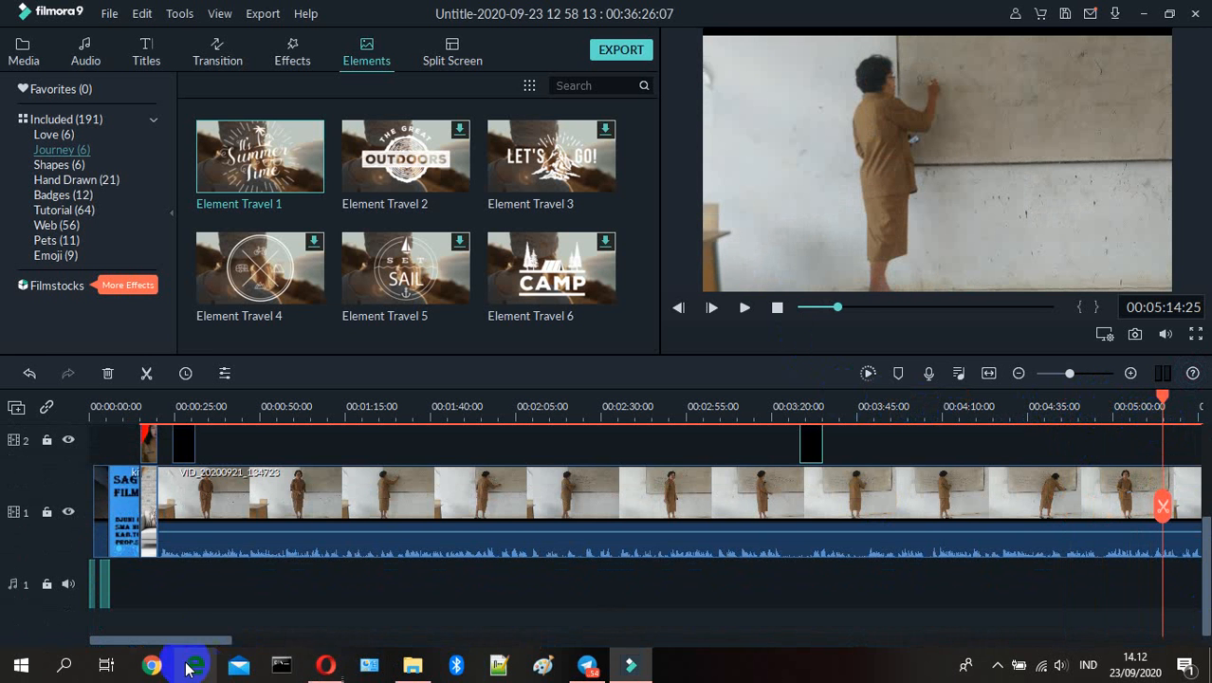
drag(194, 642, 551, 667)
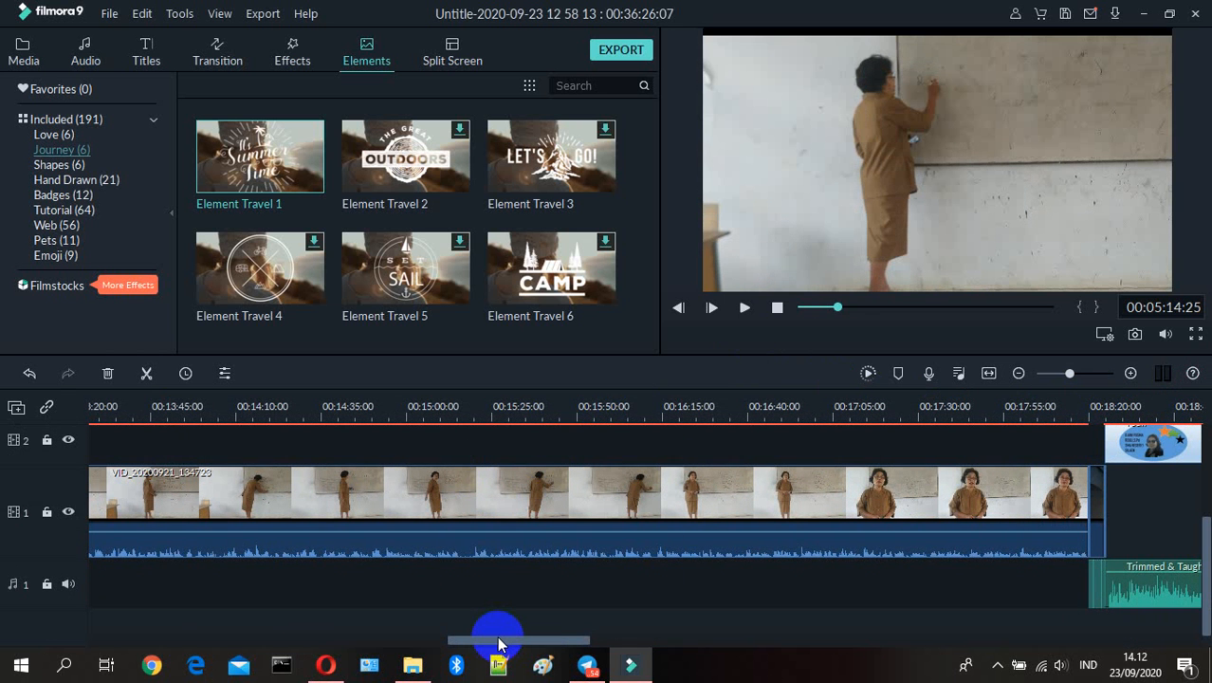
drag(838, 309, 856, 316)
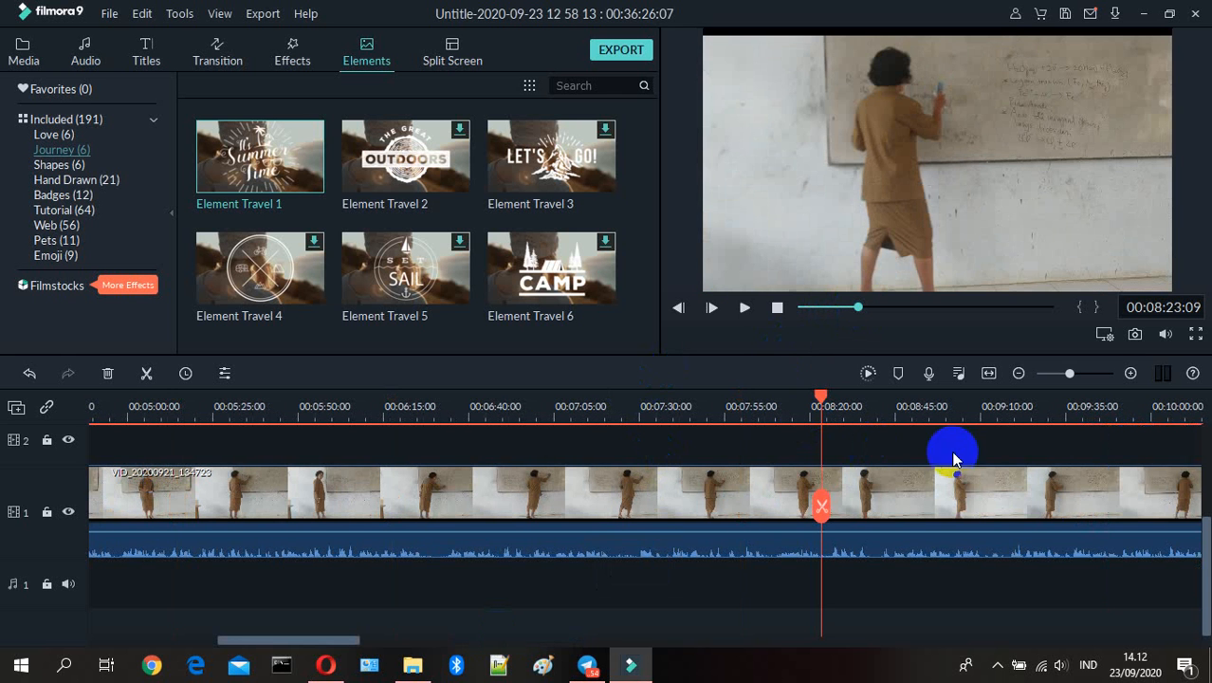
drag(1202, 564, 1202, 538)
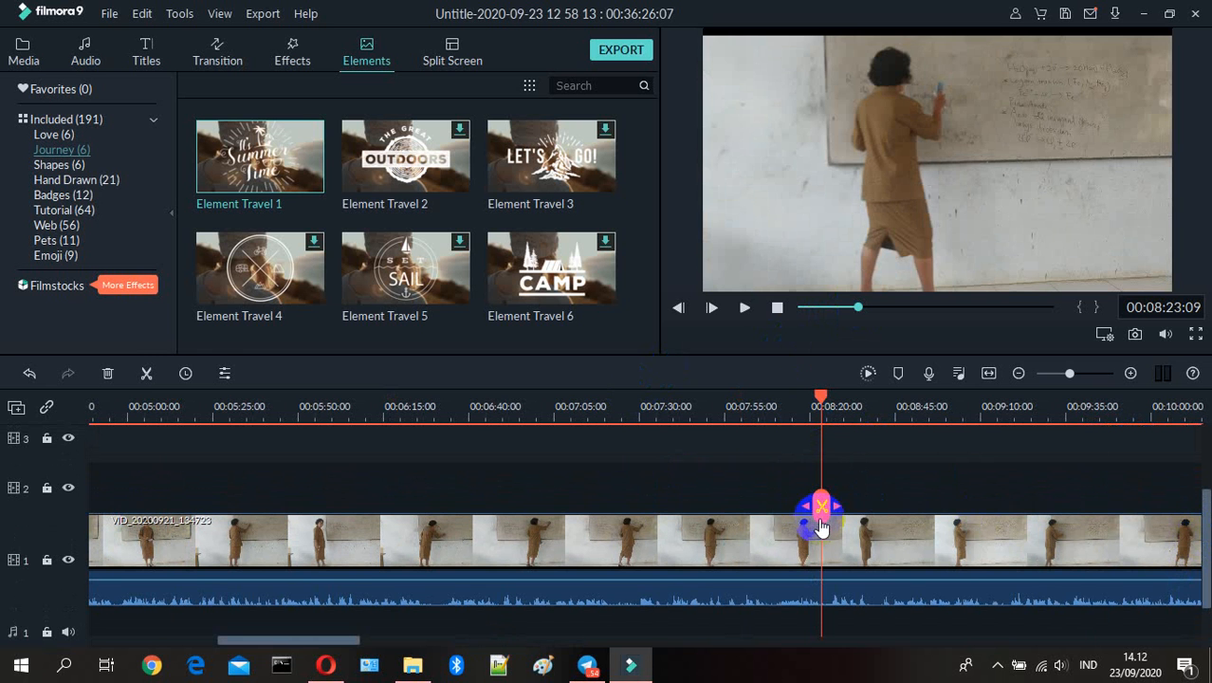
click(841, 484)
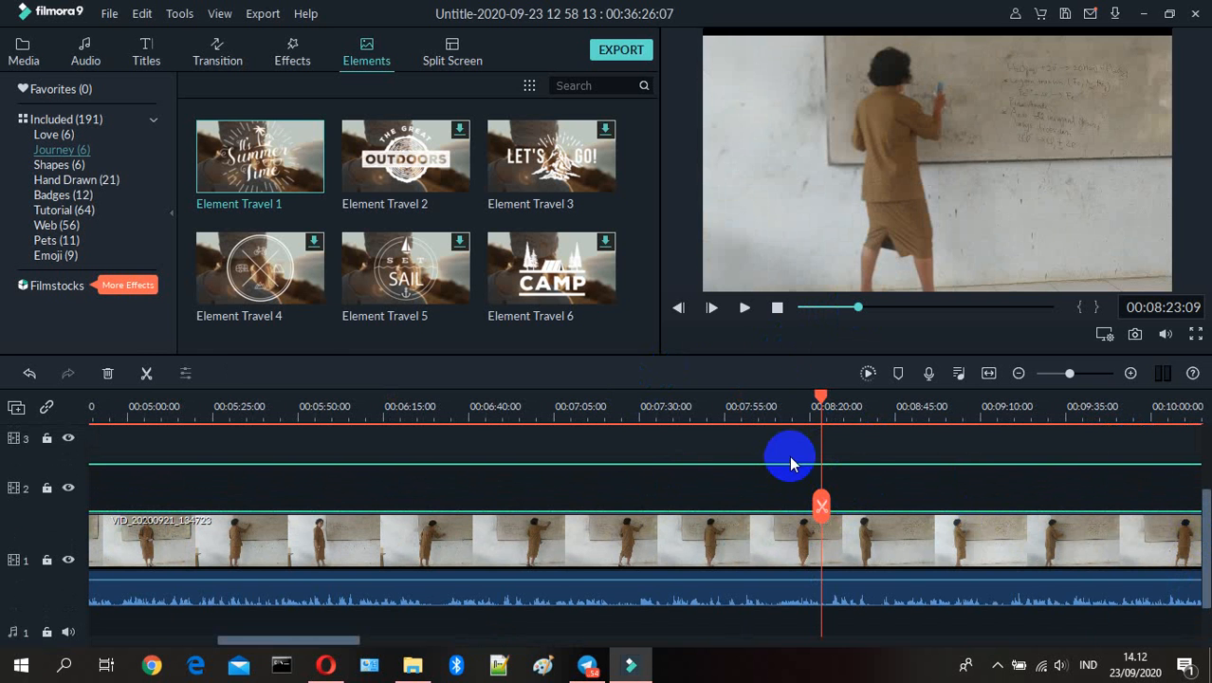
drag(310, 171, 847, 485)
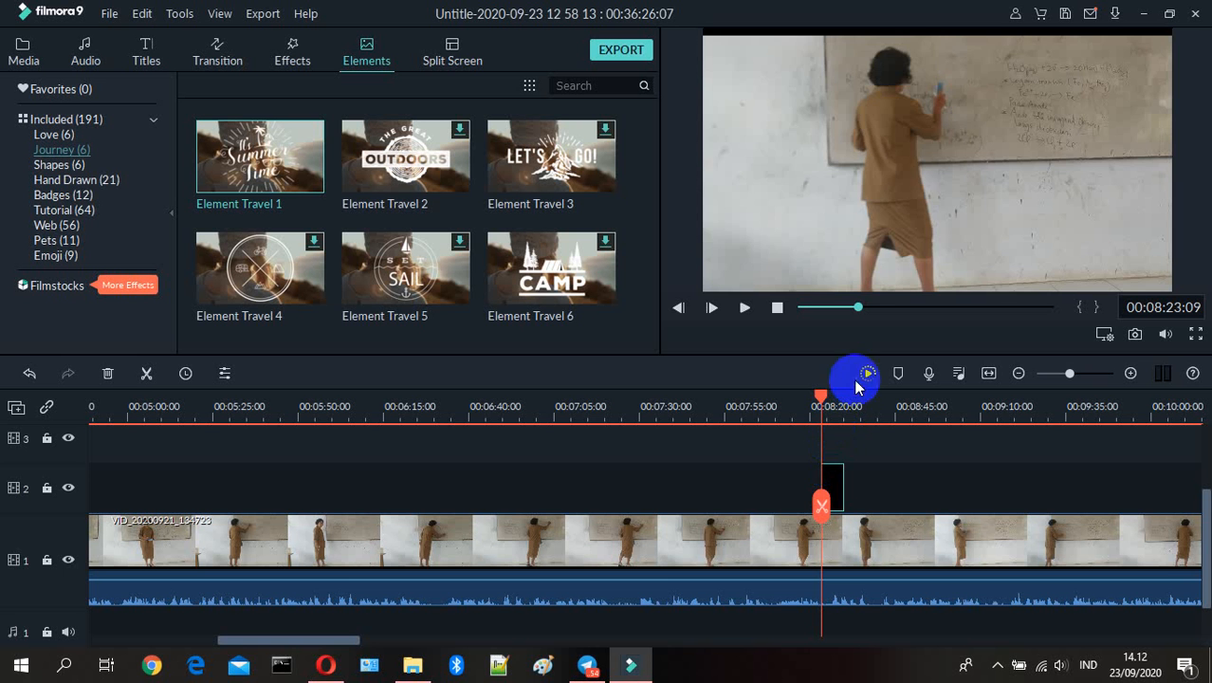
Play the third "Element Travel 1" overlay to 00:08:26:01 and stretch it horizontally to the full frame width
click(744, 308)
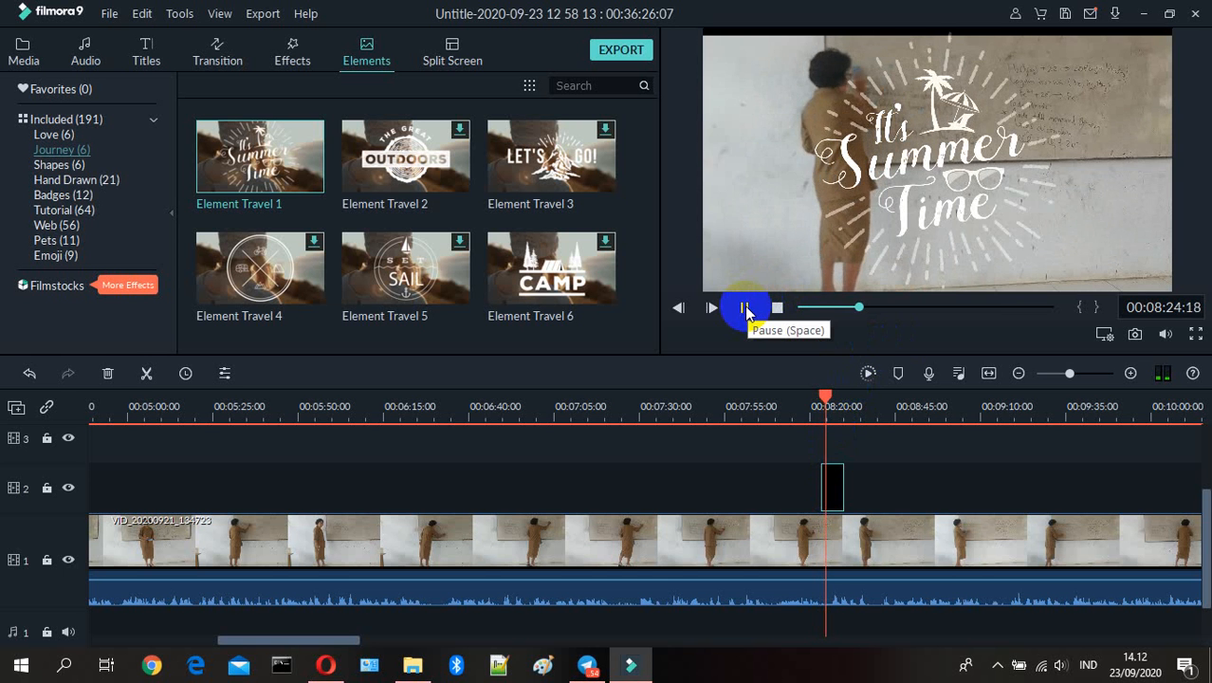
click(745, 308)
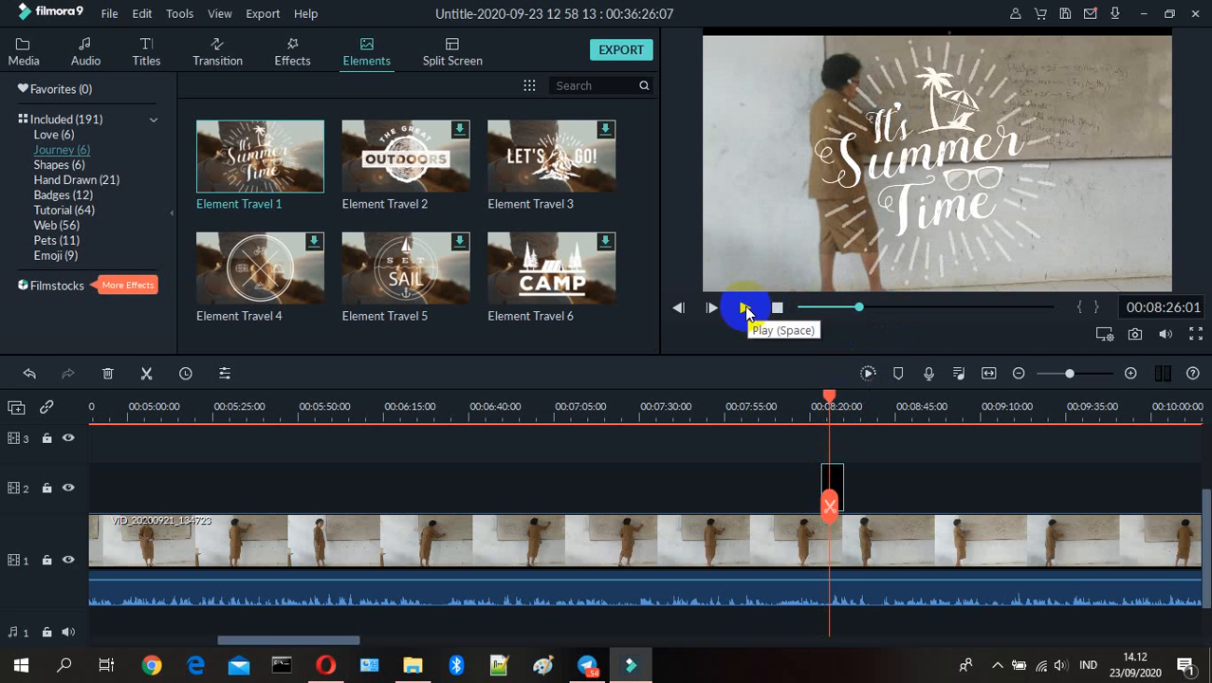
click(917, 180)
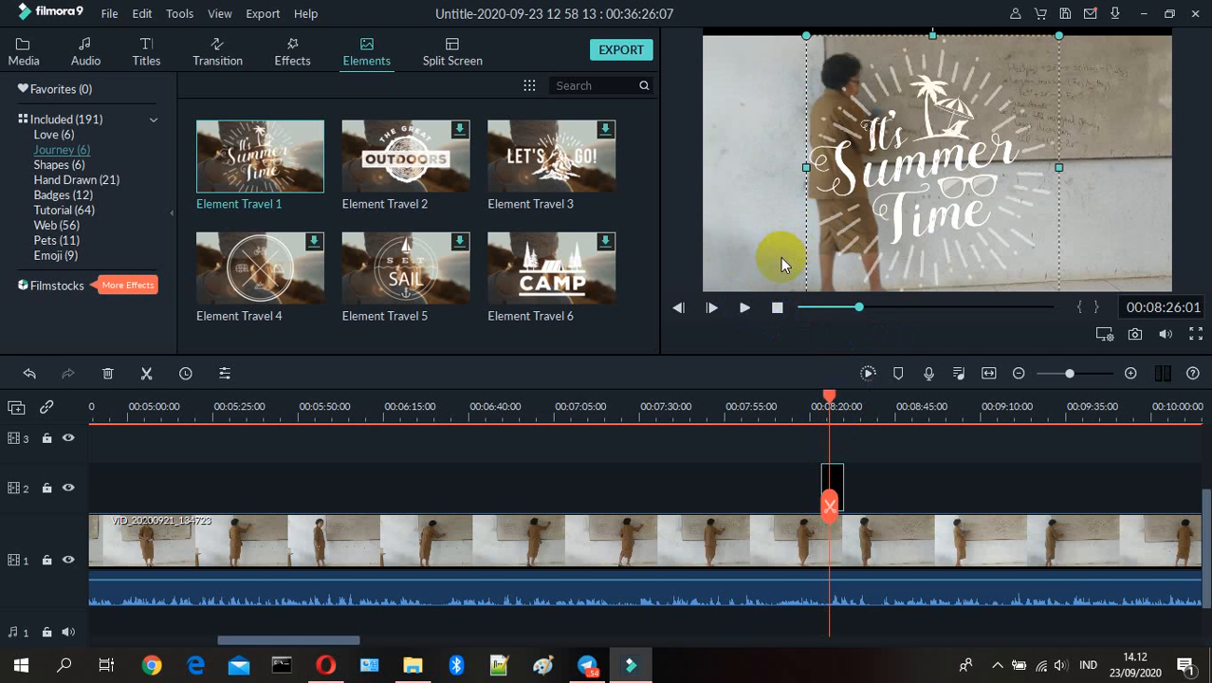
drag(801, 167, 698, 162)
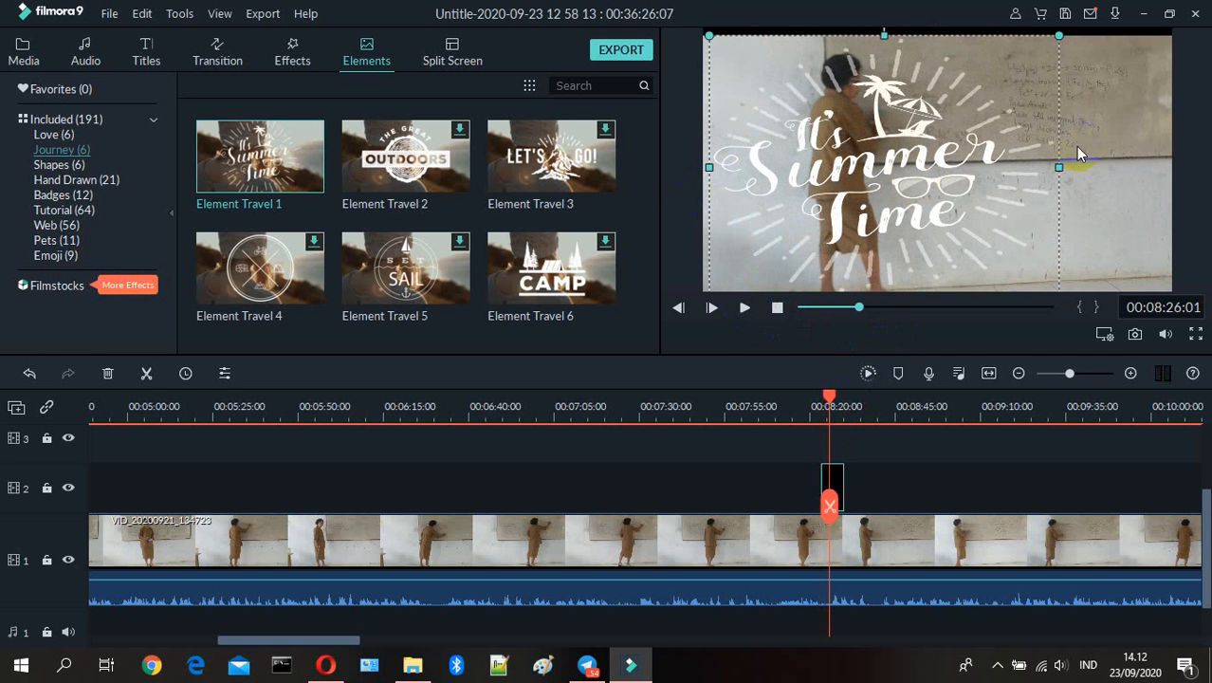
drag(1057, 165, 1168, 170)
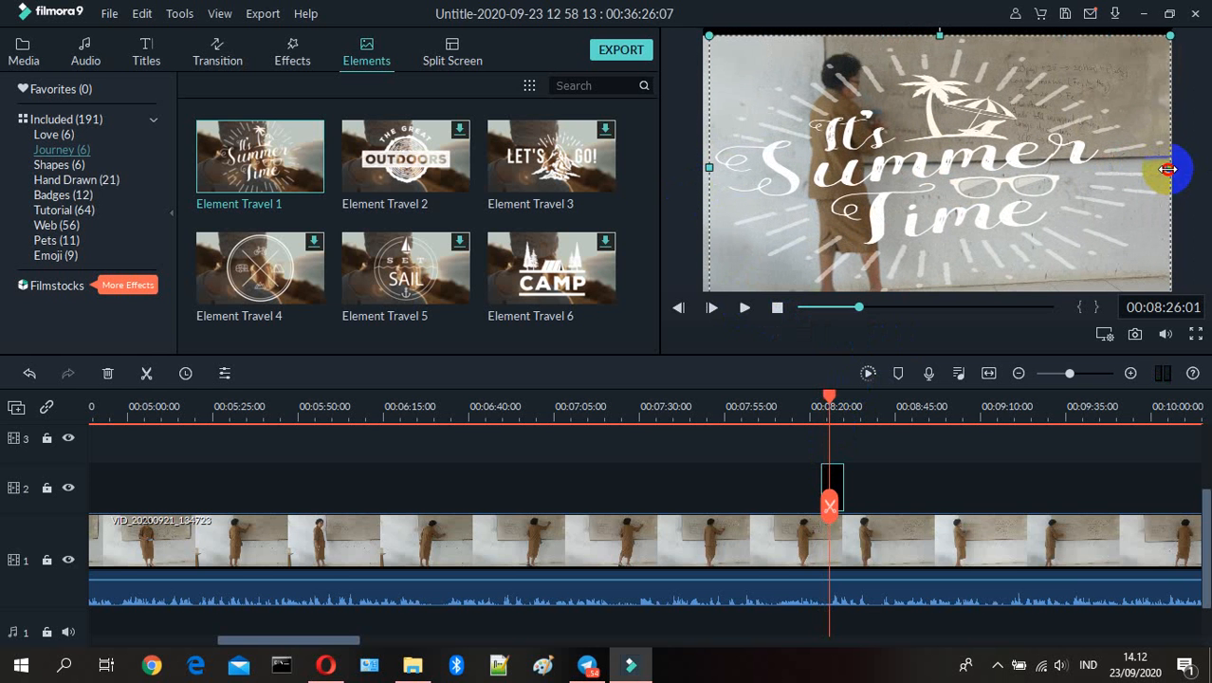
Enable Chroma Key on the third "Element Travel 1" overlay with white as the key color and apply it
double_click(909, 180)
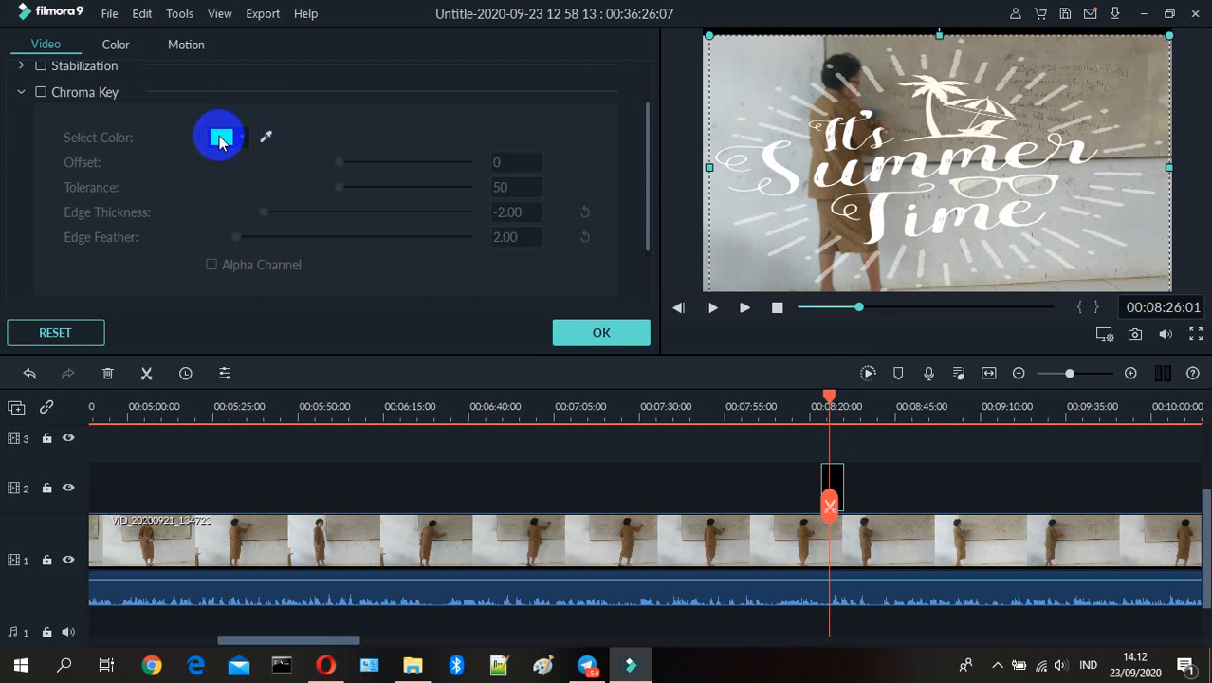
click(107, 103)
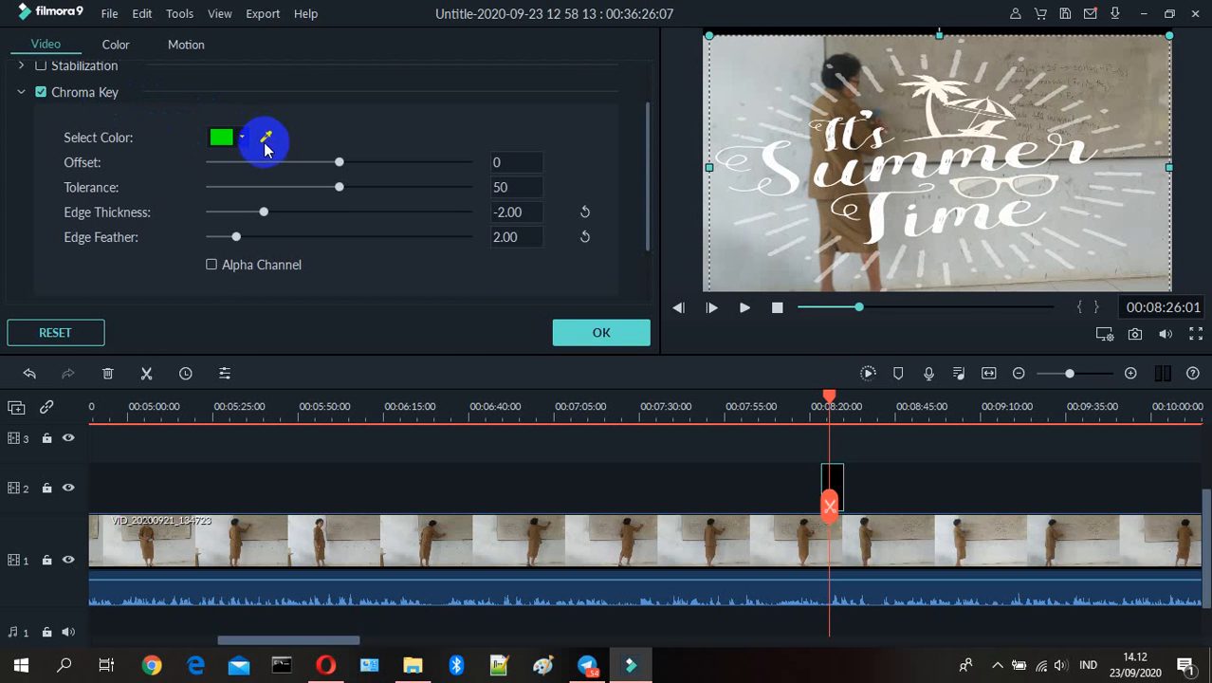
click(244, 139)
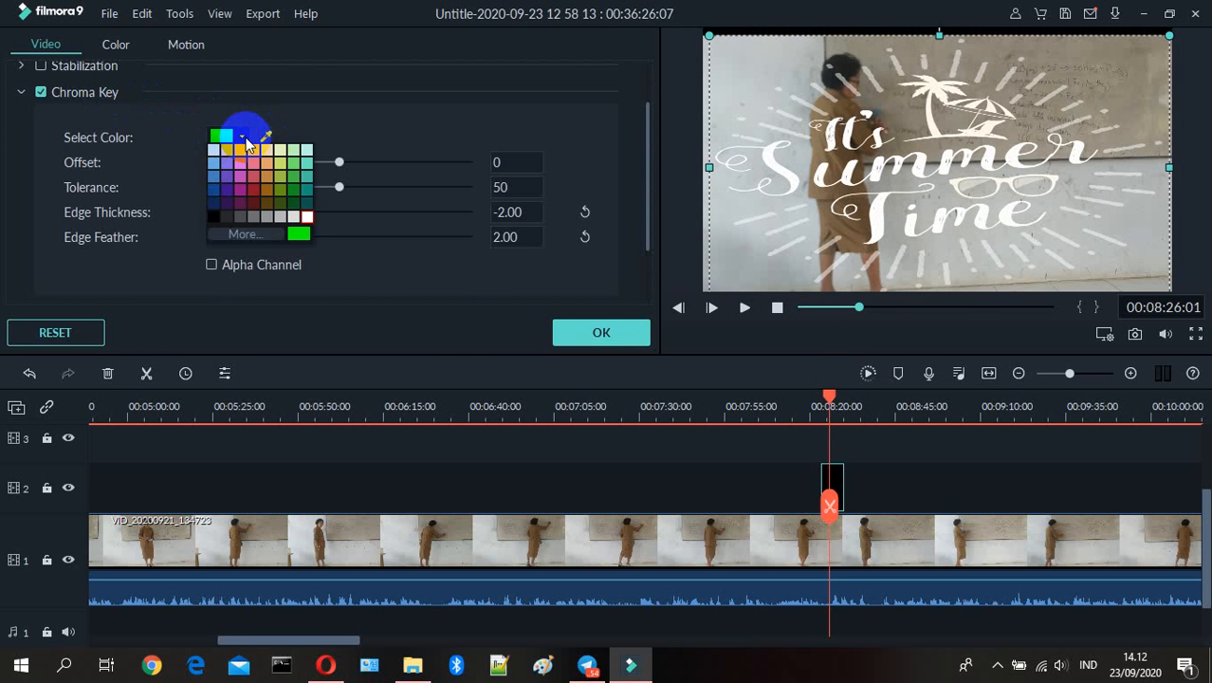
click(309, 218)
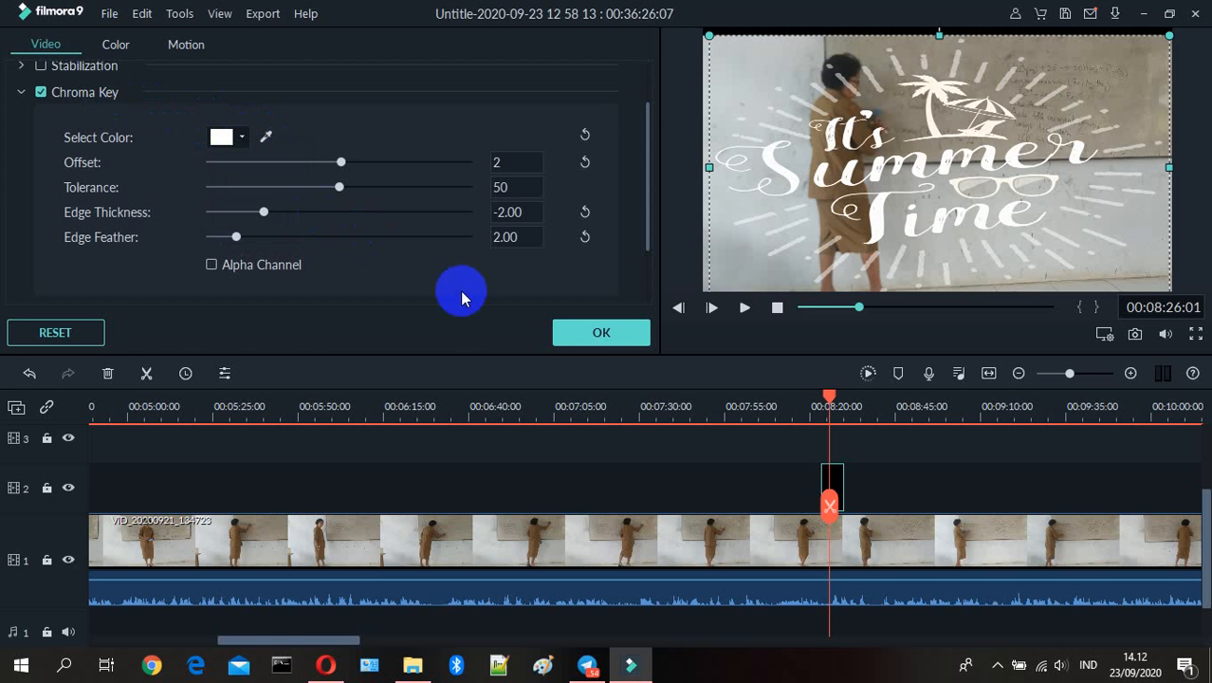
click(586, 340)
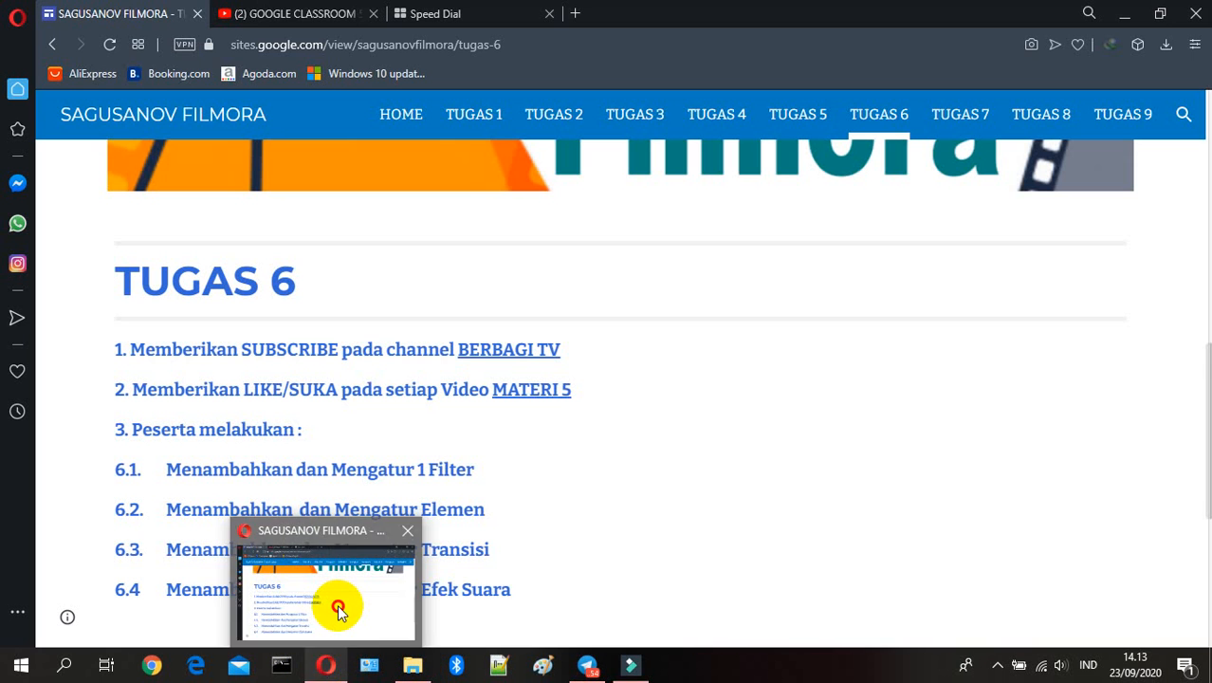
Check the TUGAS 6 task list on the assignment site in Opera, and return to the Filmora9 project
click(336, 604)
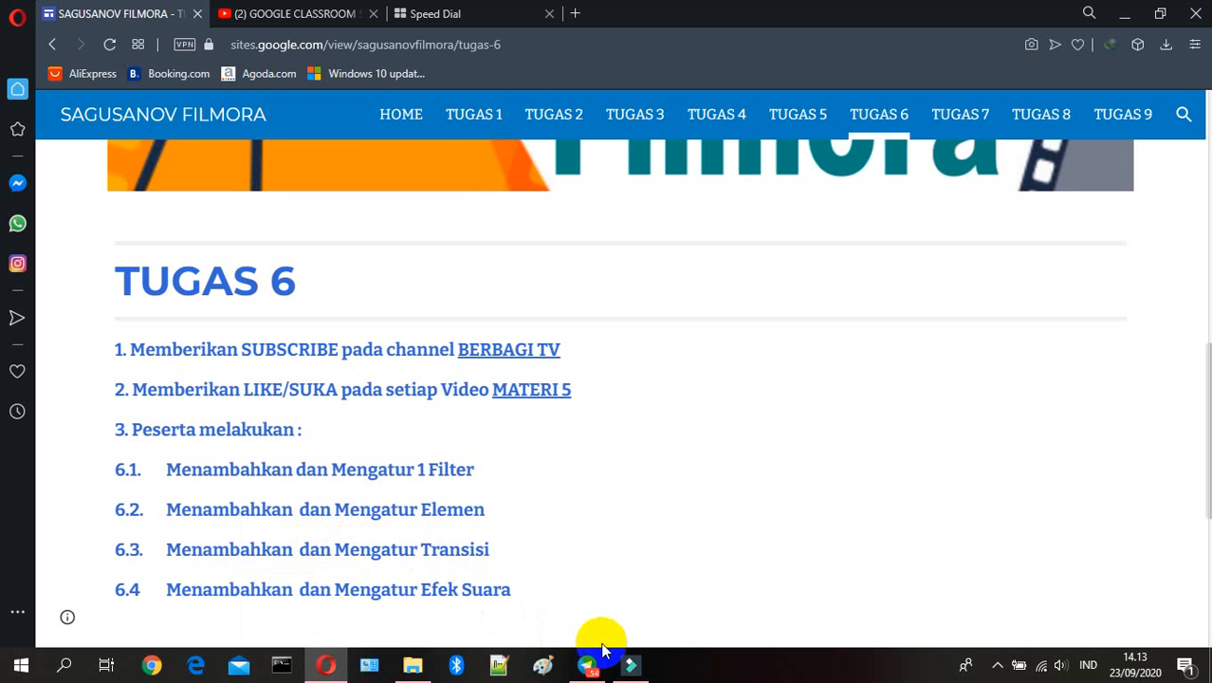
click(629, 667)
click(629, 667)
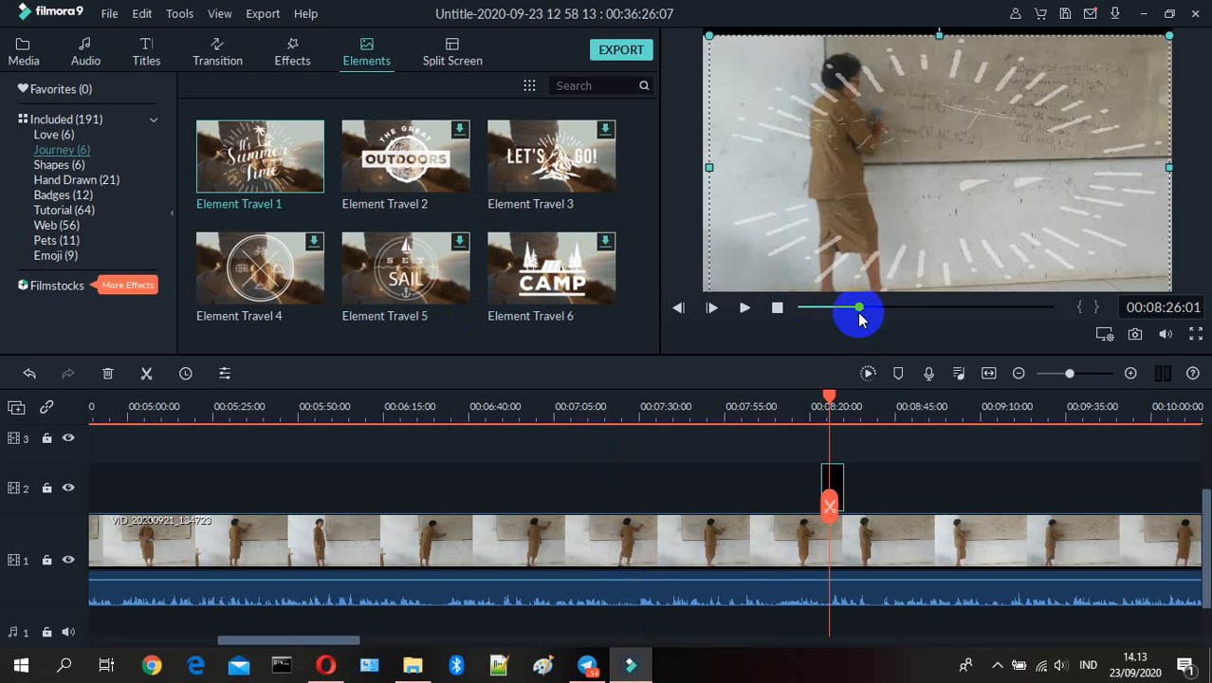
Return to the project start, move the playhead to 00:00:06:15 and apply the Box Turn 2 transition to the blue title image on track 1
drag(859, 318, 857, 313)
click(777, 307)
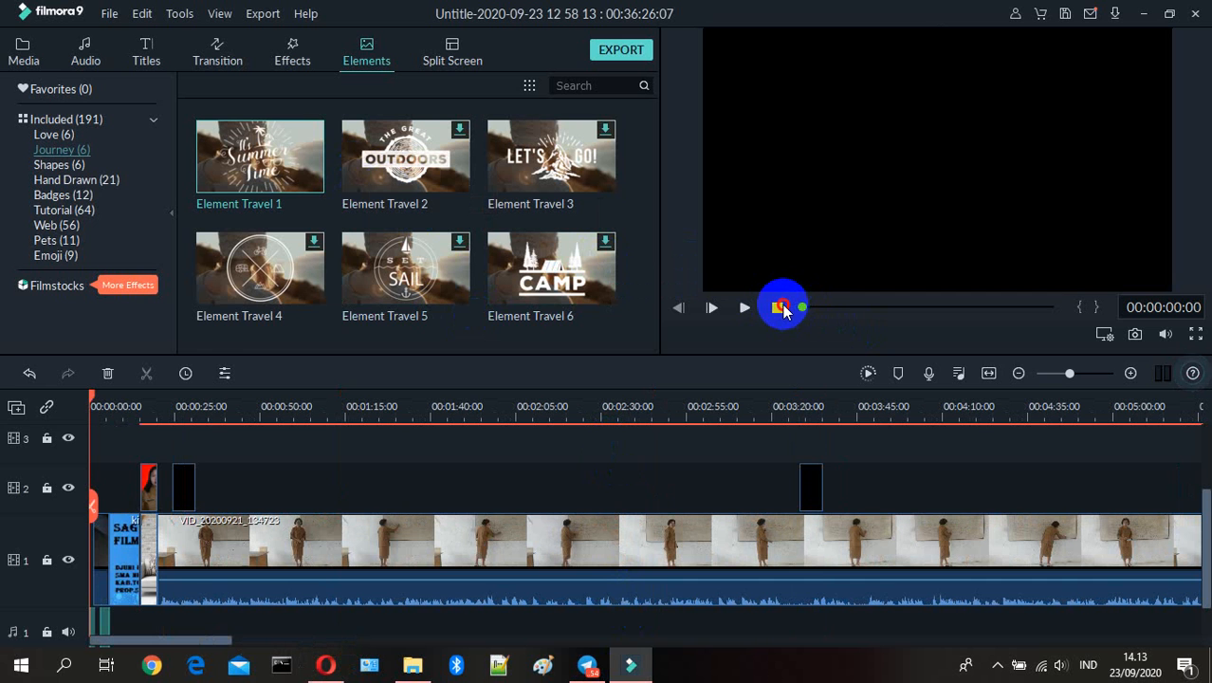
click(787, 309)
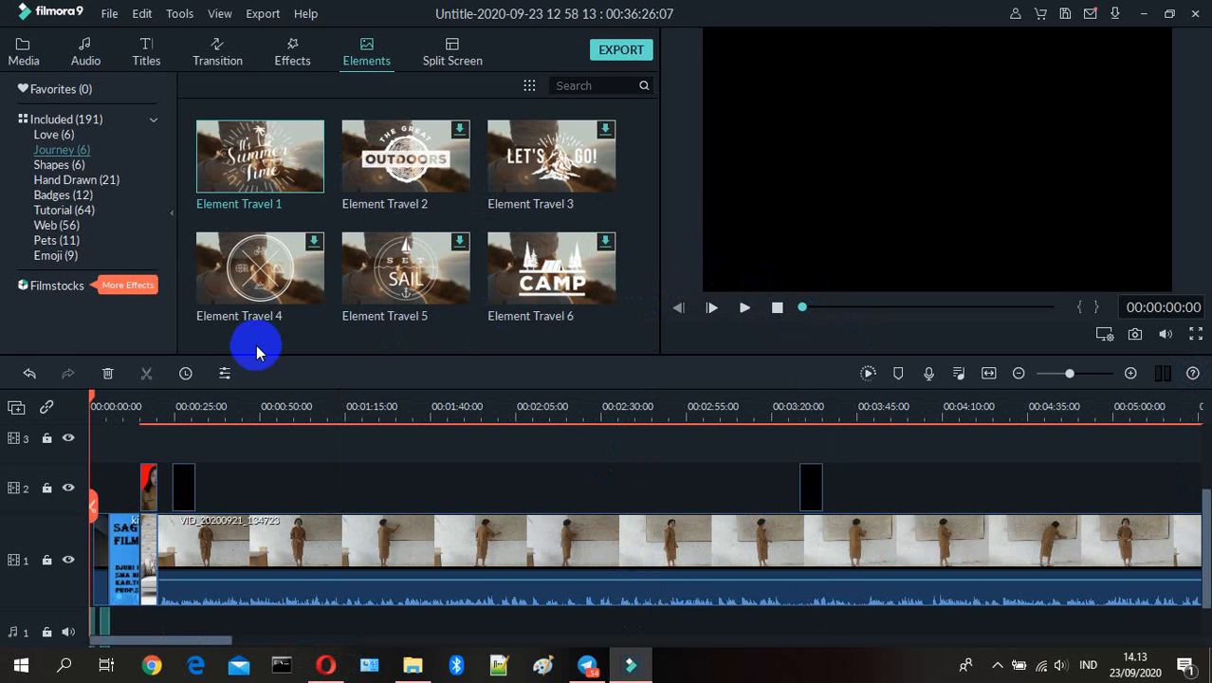
click(93, 403)
drag(93, 403, 111, 410)
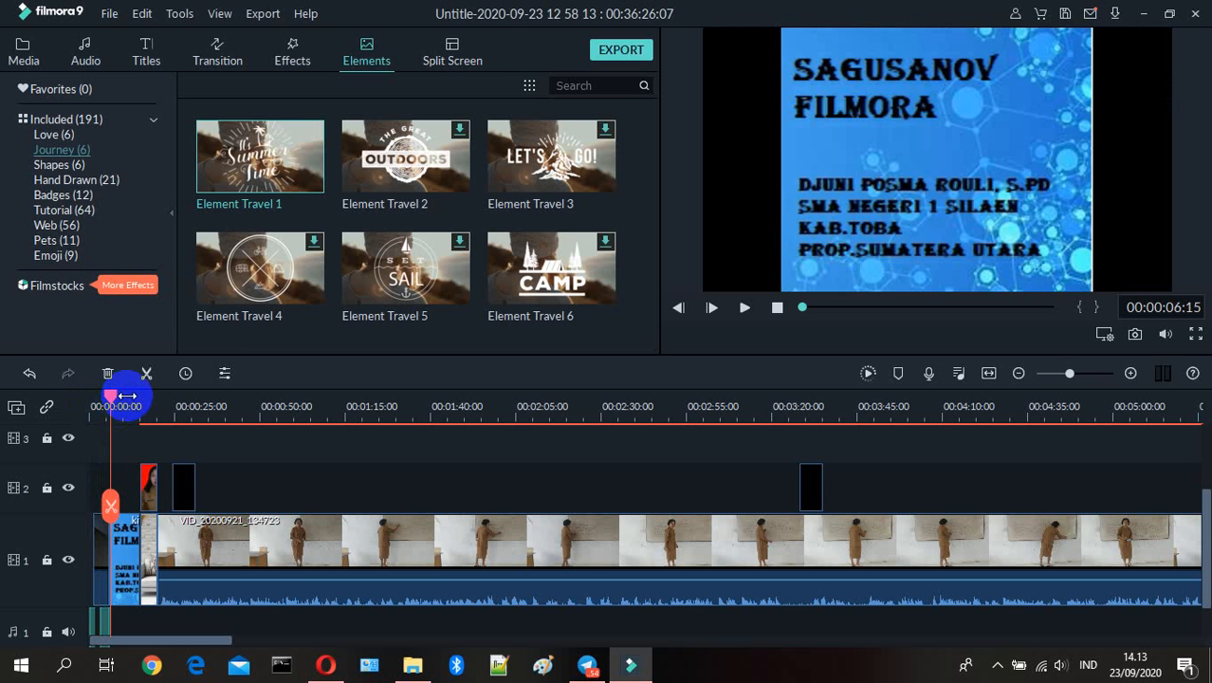
mouse_move(229, 147)
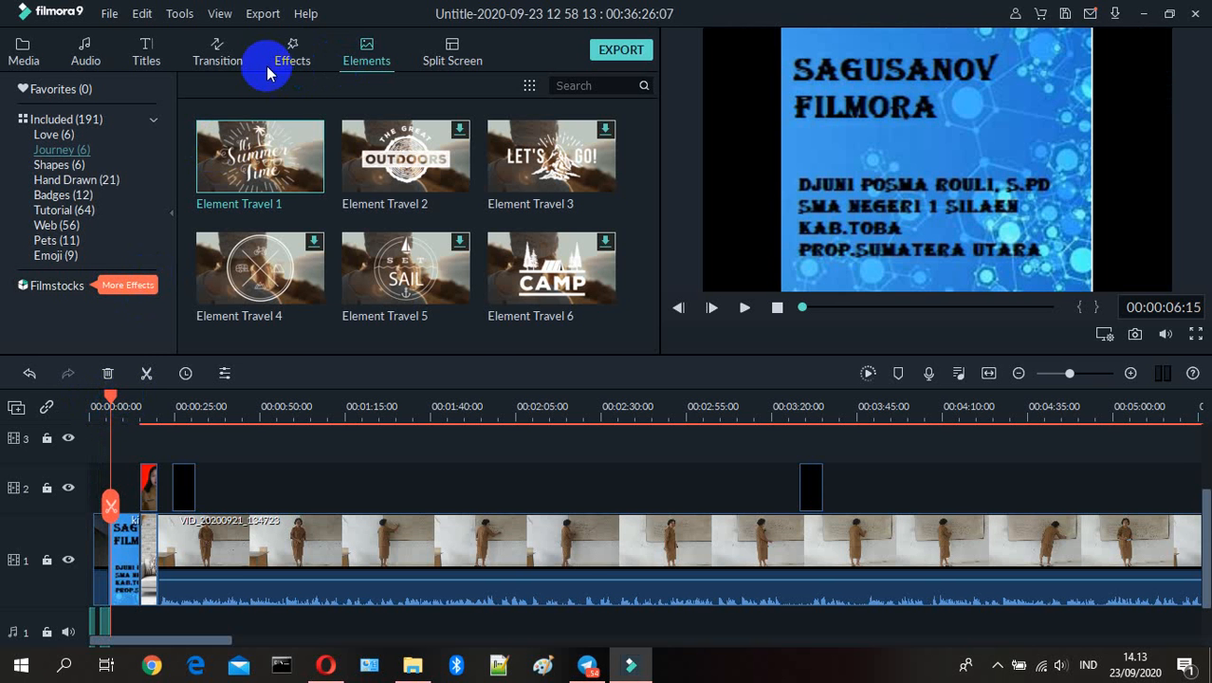
click(217, 51)
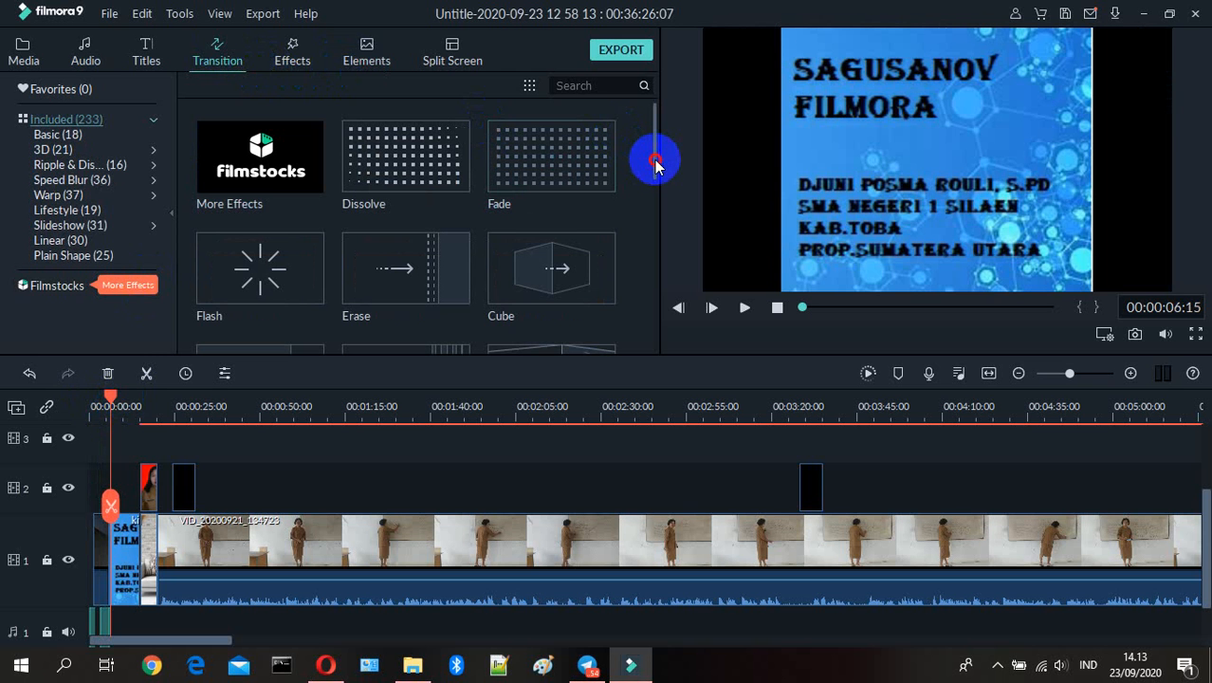
drag(657, 164, 659, 183)
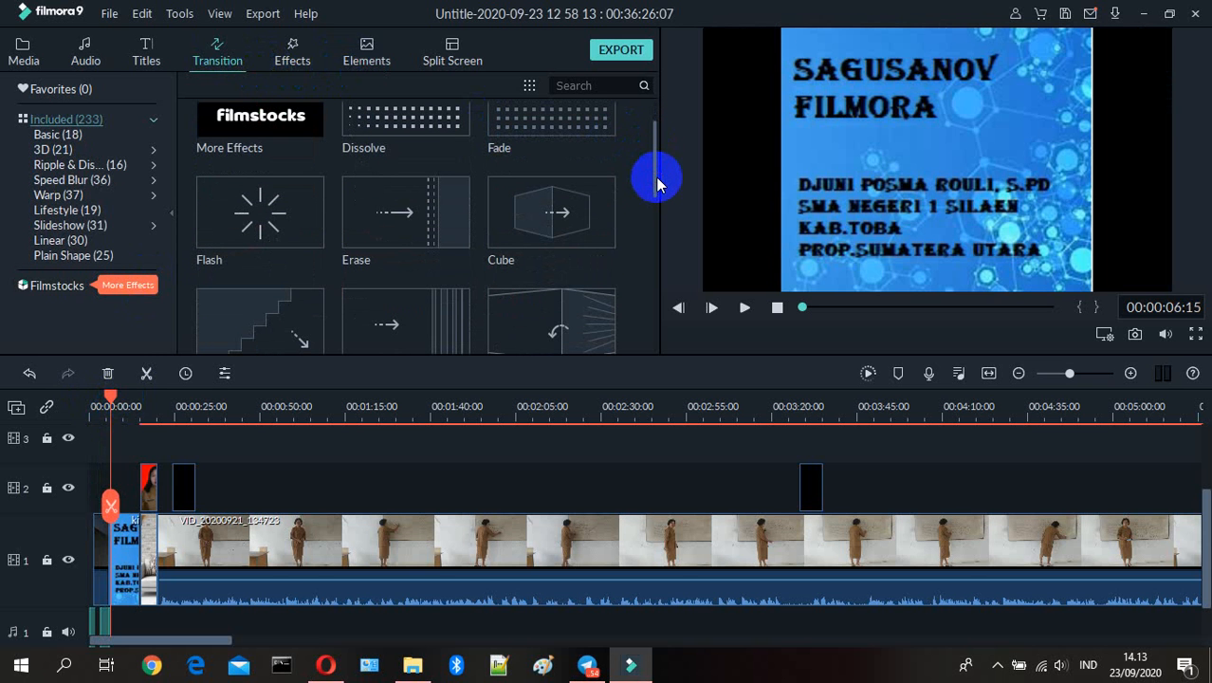
mouse_move(654, 183)
mouse_down()
mouse_move(657, 262)
mouse_move(125, 531)
mouse_up()
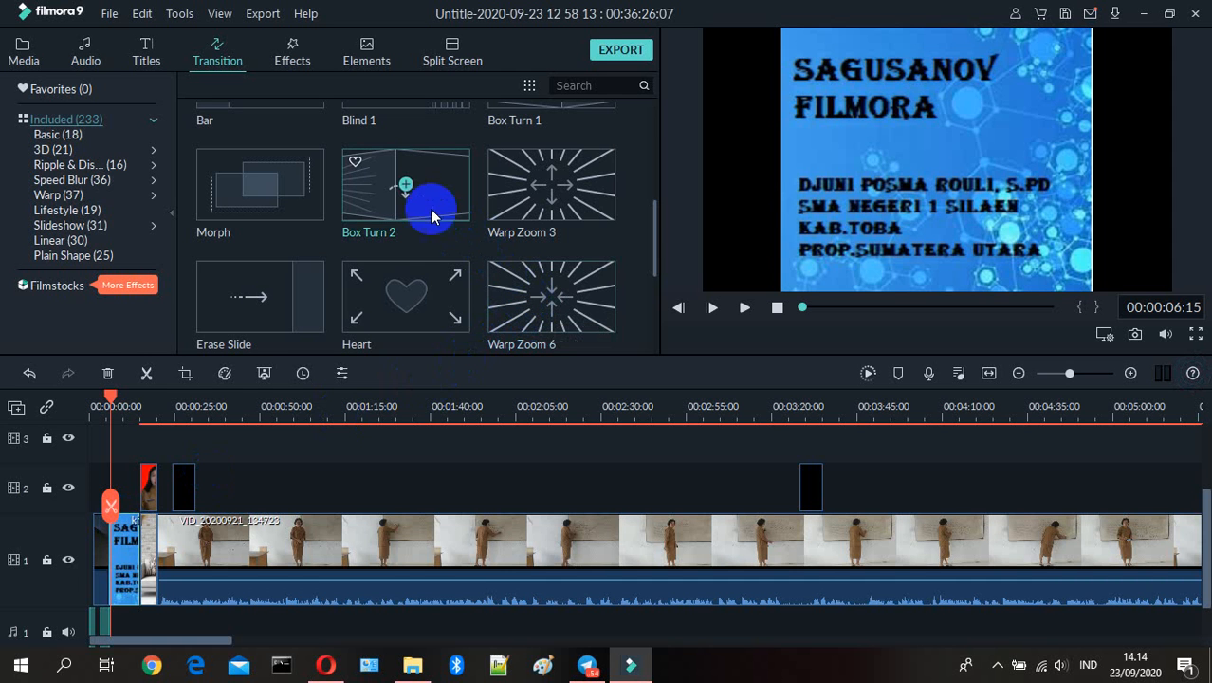
click(404, 192)
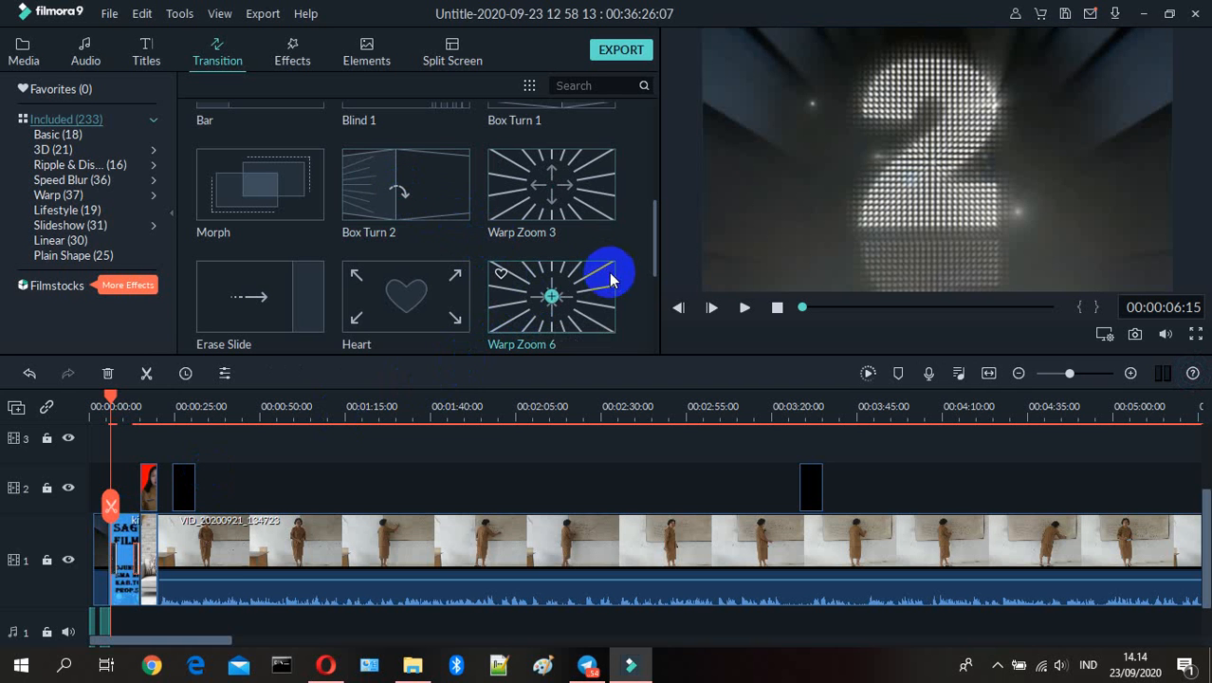
Play the project from the start, scrub ahead through the lesson video and park the playhead at 00:01:41:01
click(775, 311)
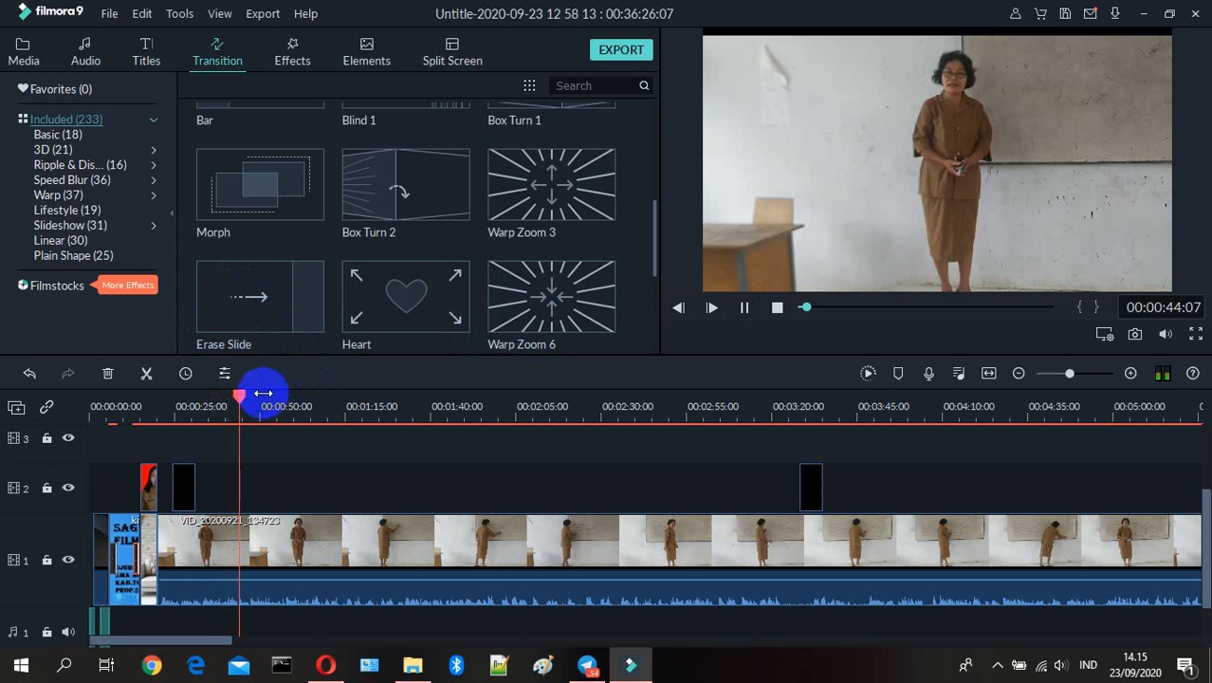
drag(239, 396, 431, 438)
key(space)
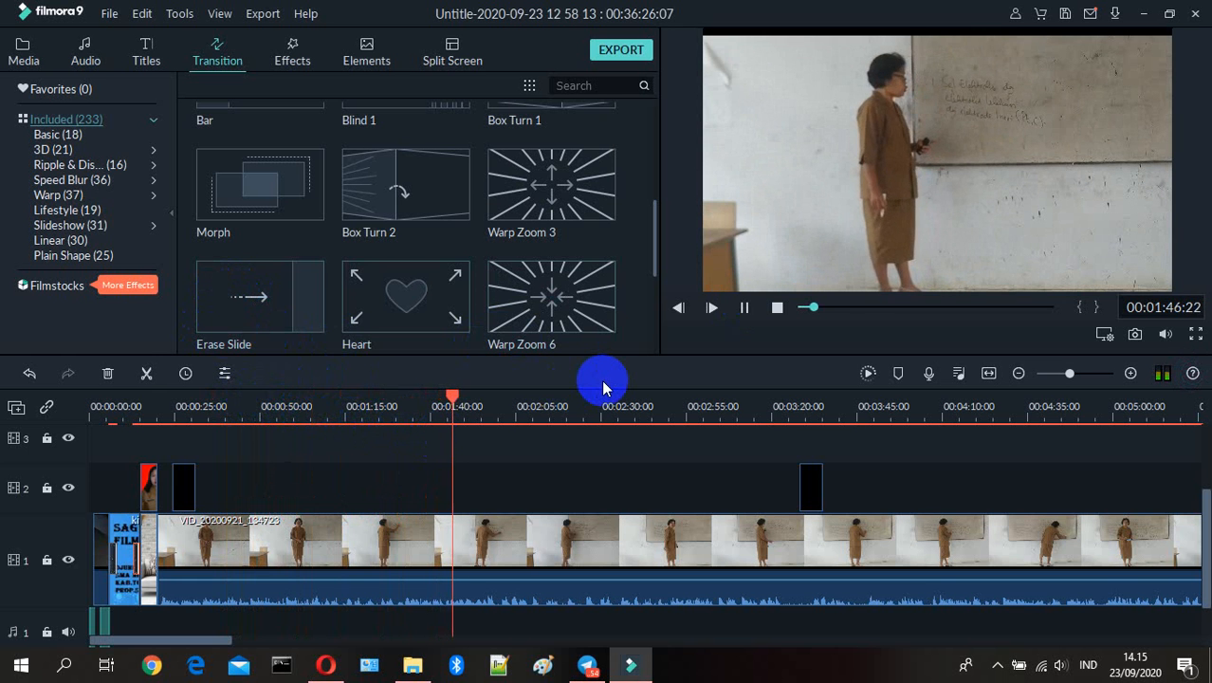
drag(456, 399, 441, 400)
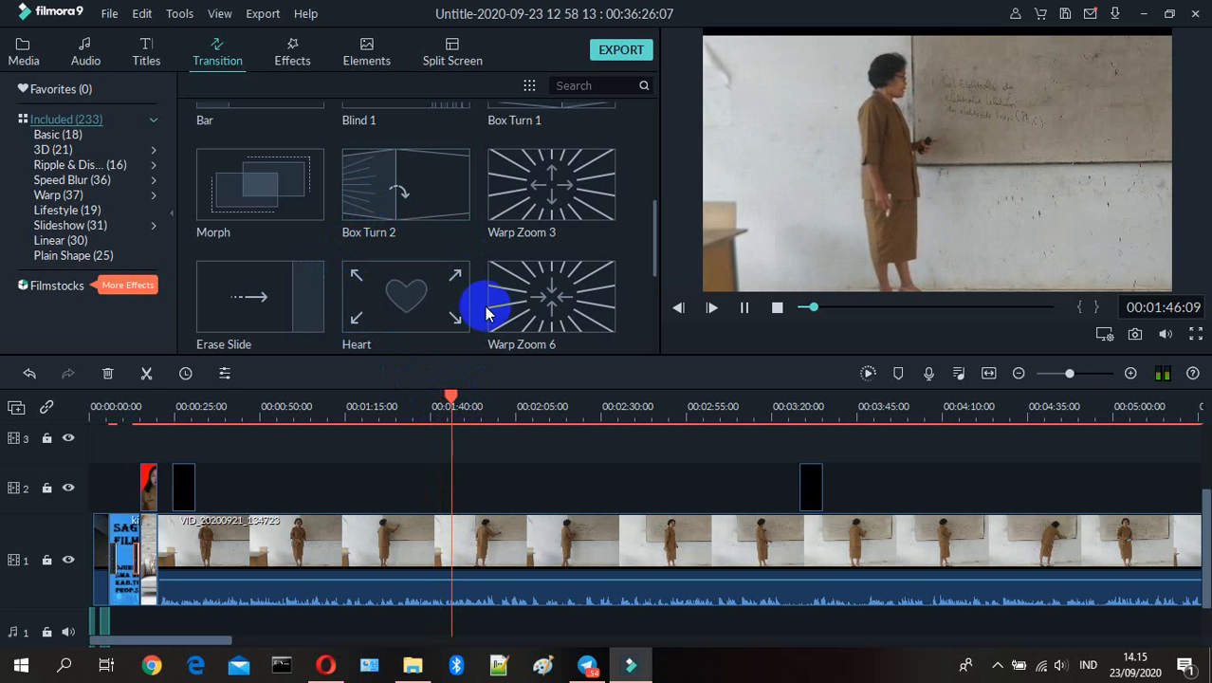
click(458, 400)
drag(459, 400, 435, 403)
key(space)
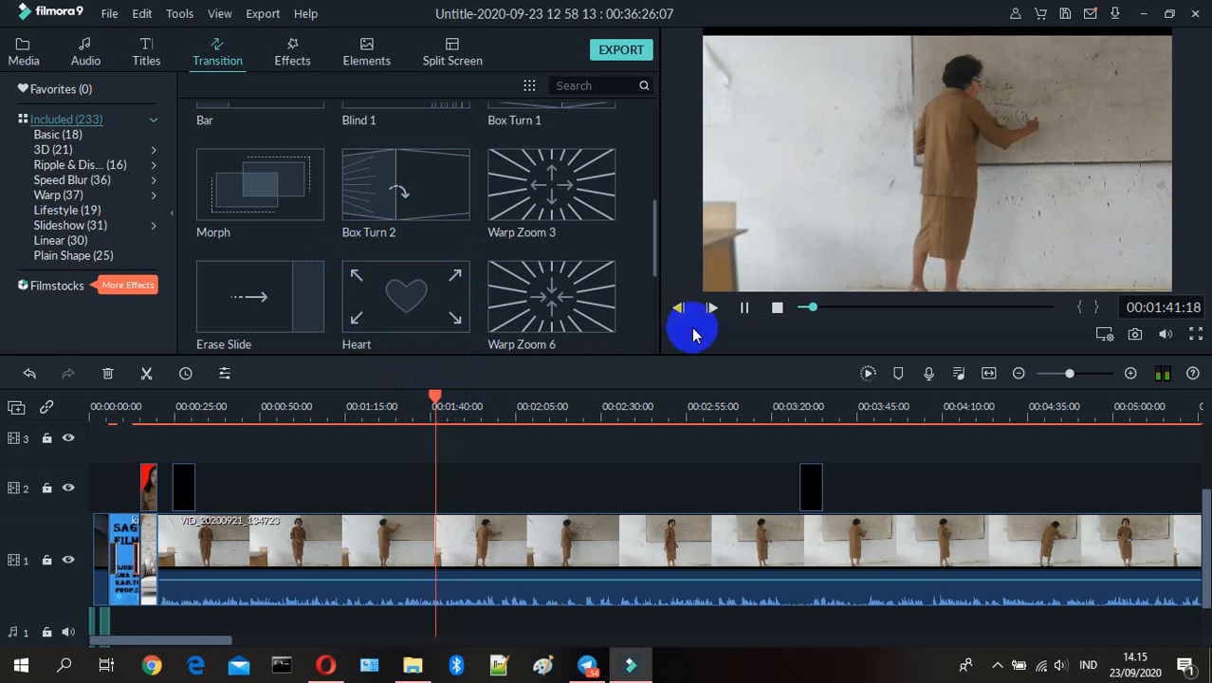
click(744, 309)
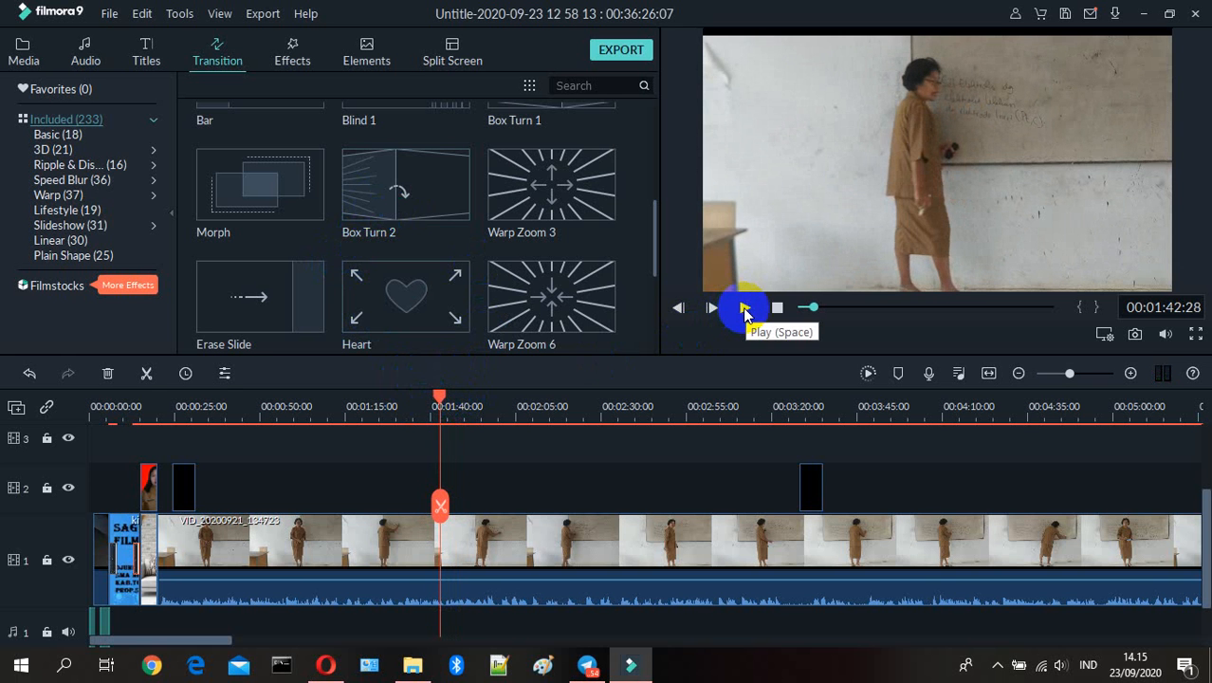
drag(439, 398, 433, 399)
Try the Box Turn 2 transition on the lesson video with the playhead at 00:01:41:01, preview it and undo it
click(465, 538)
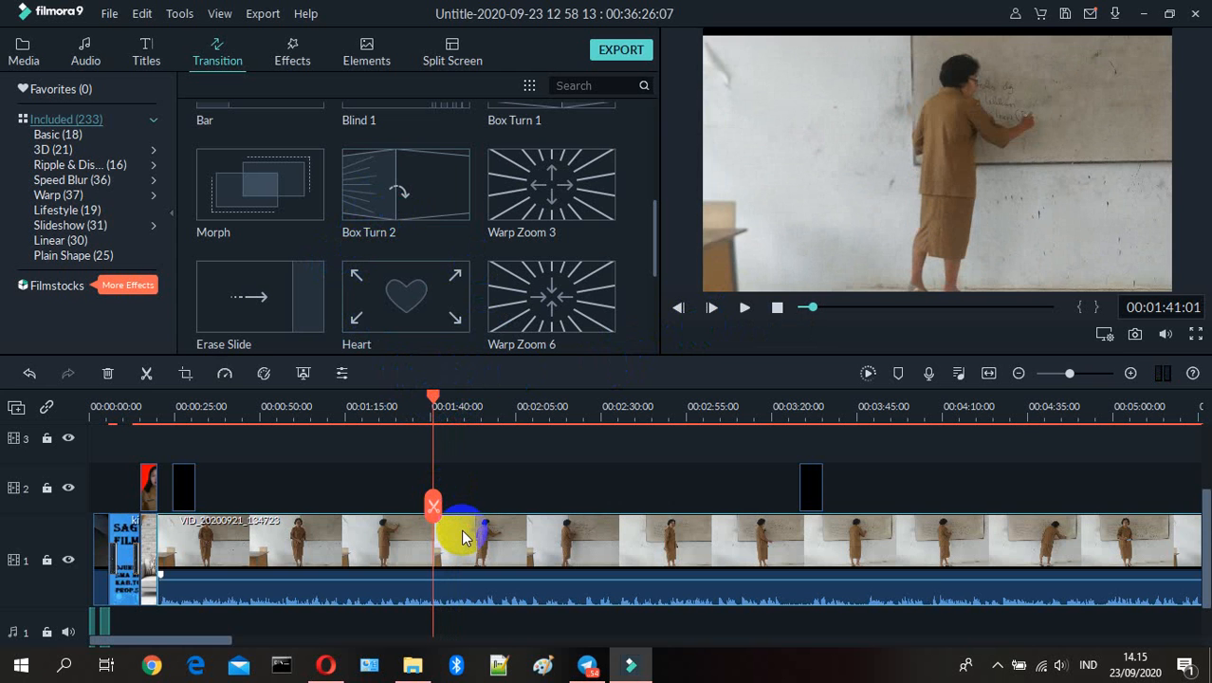
click(406, 185)
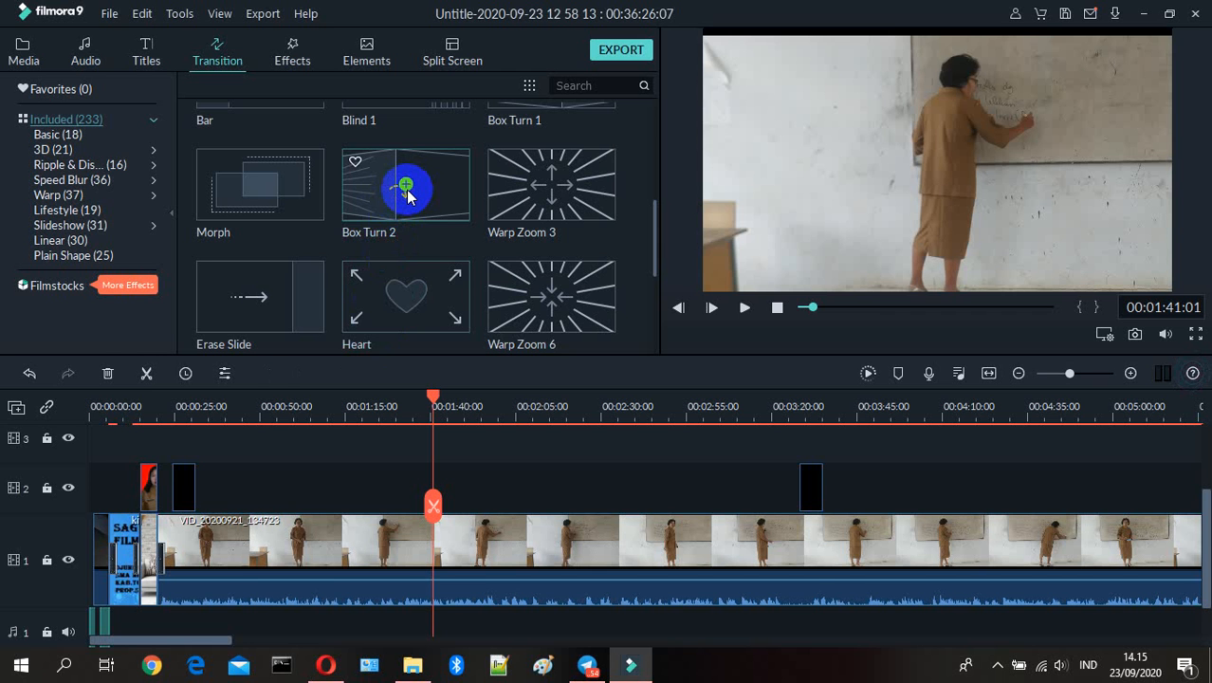
click(745, 309)
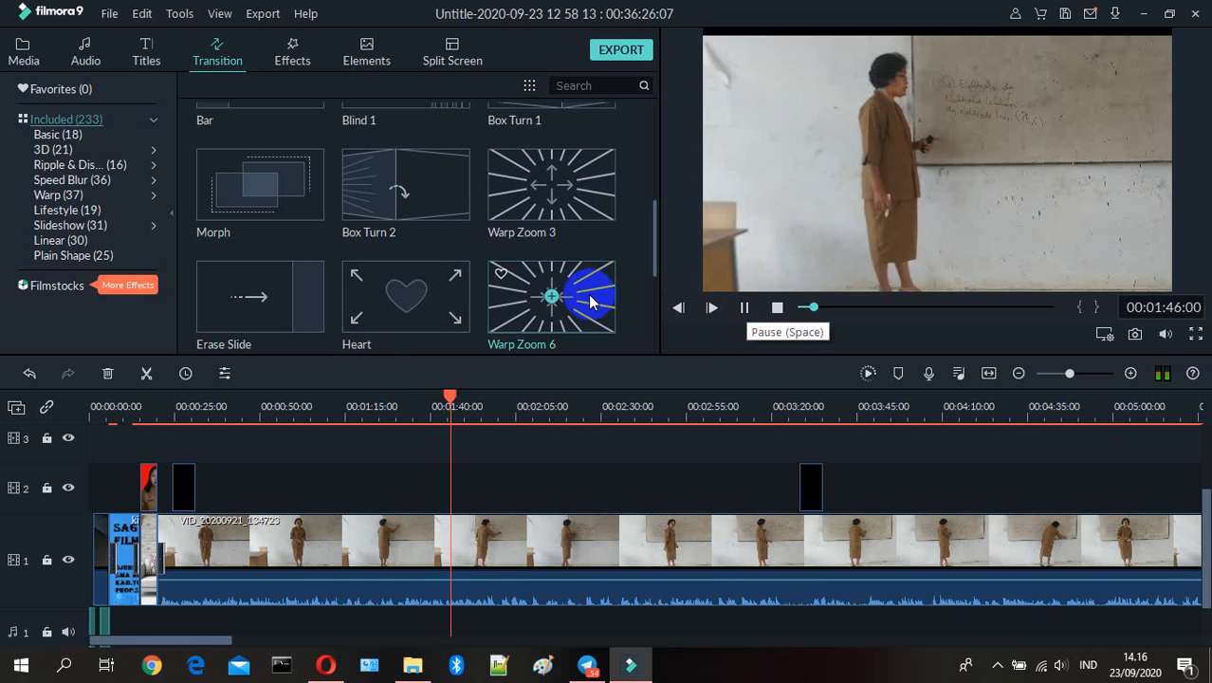
click(744, 307)
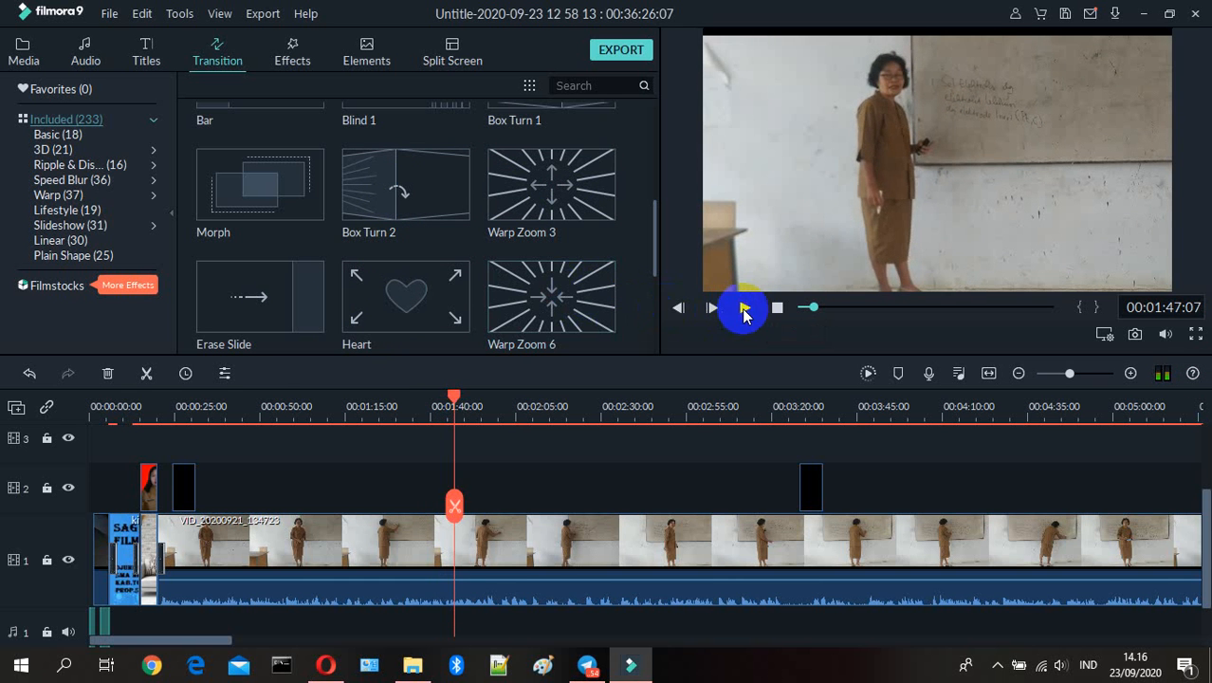
click(29, 375)
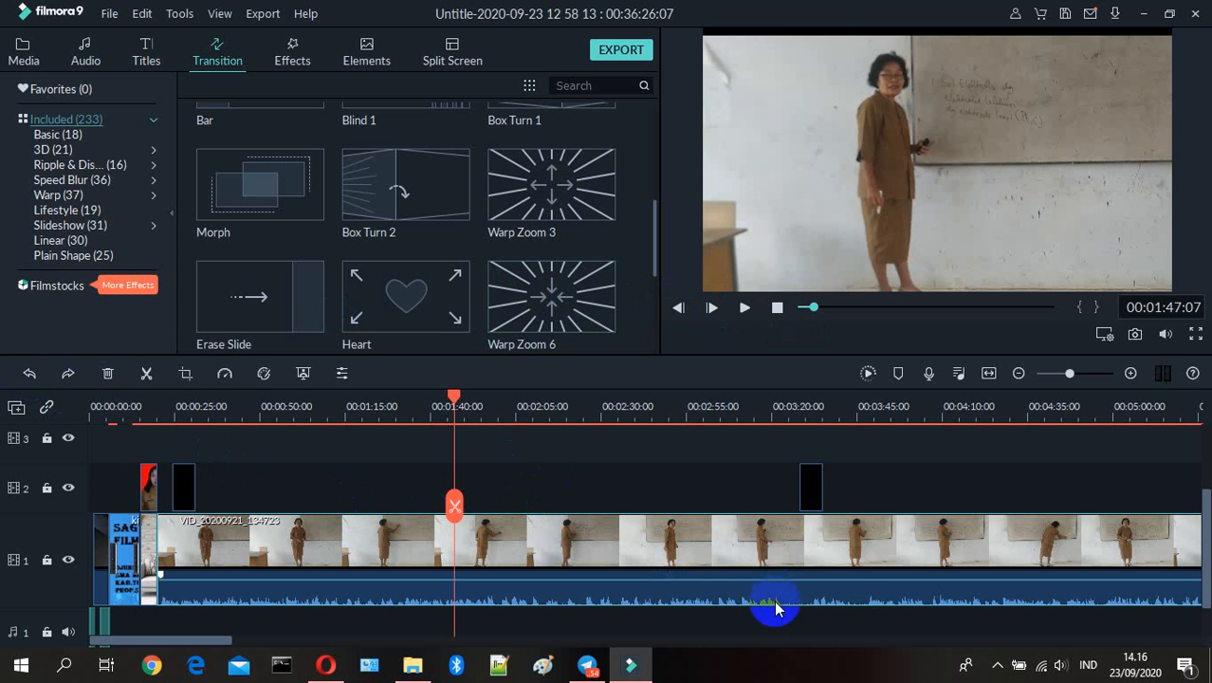
Scrub through the lesson video to the closing countdown at 00:18:22:17 and back to 00:13:58:23 to examine where a transition fits
mouse_move(749, 579)
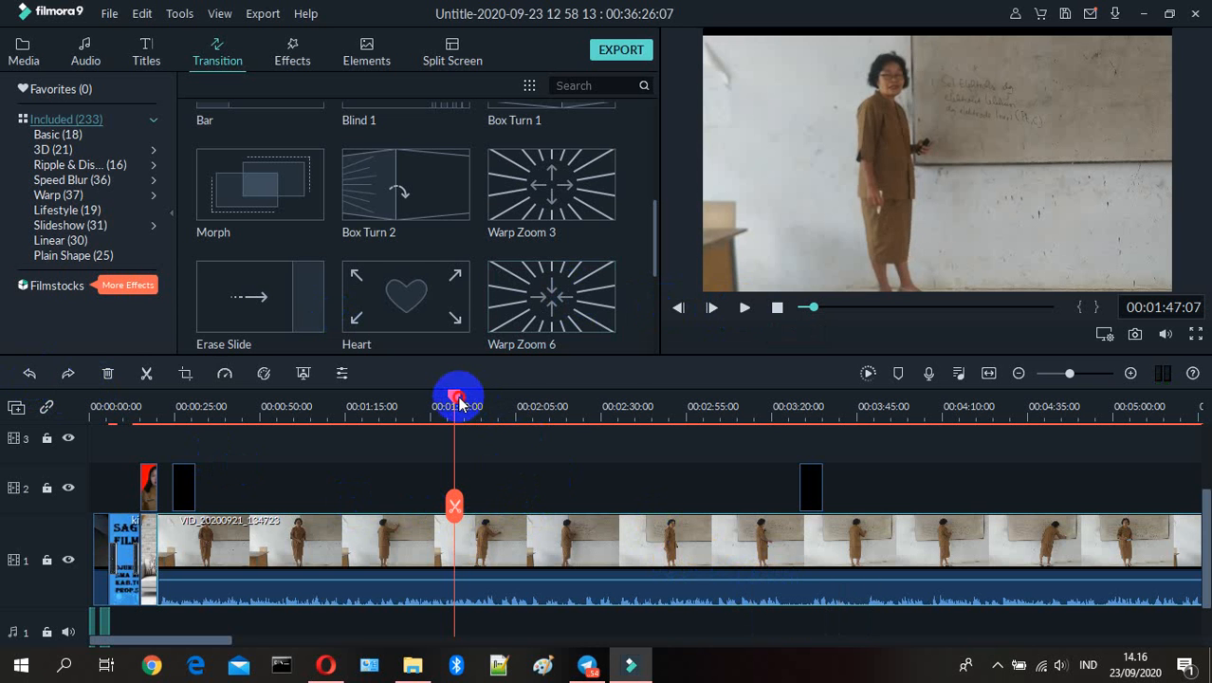
drag(458, 403, 893, 502)
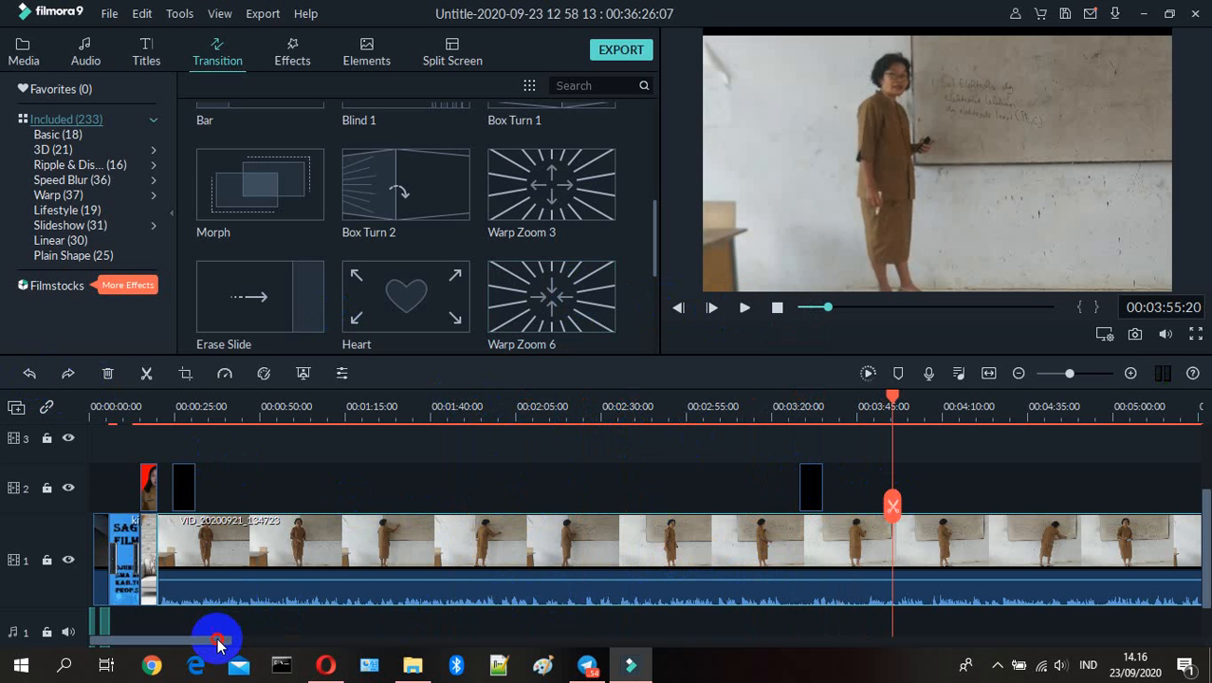
drag(218, 644, 613, 633)
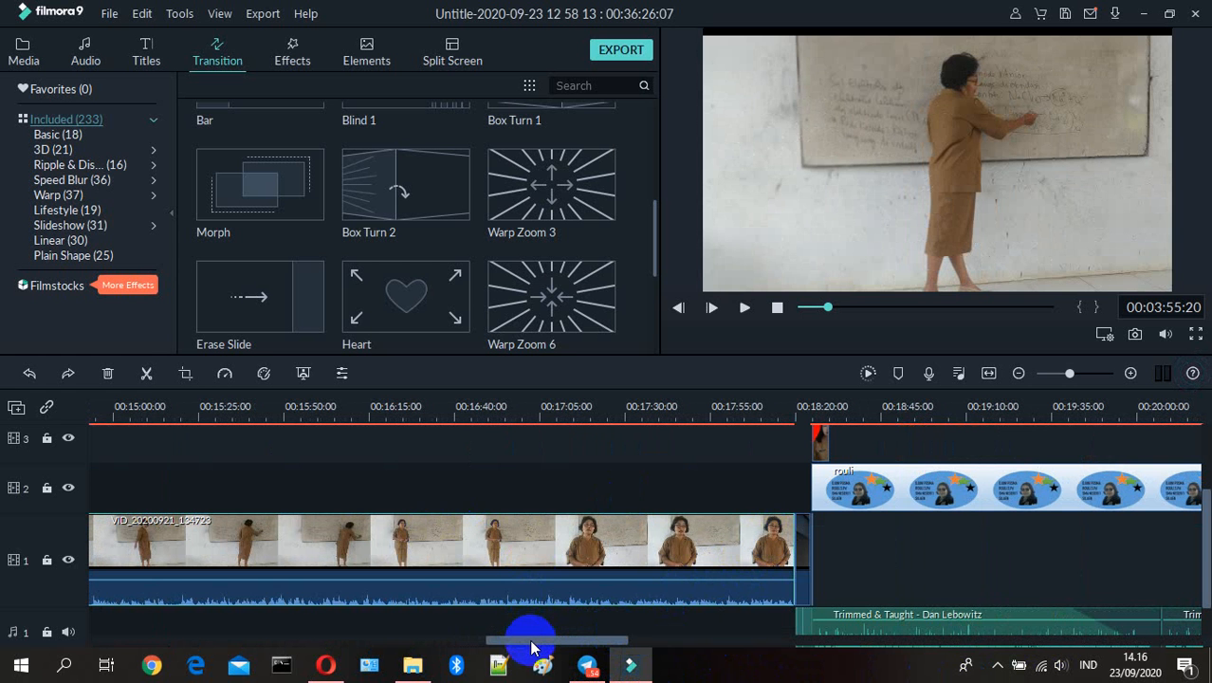
drag(531, 643, 239, 619)
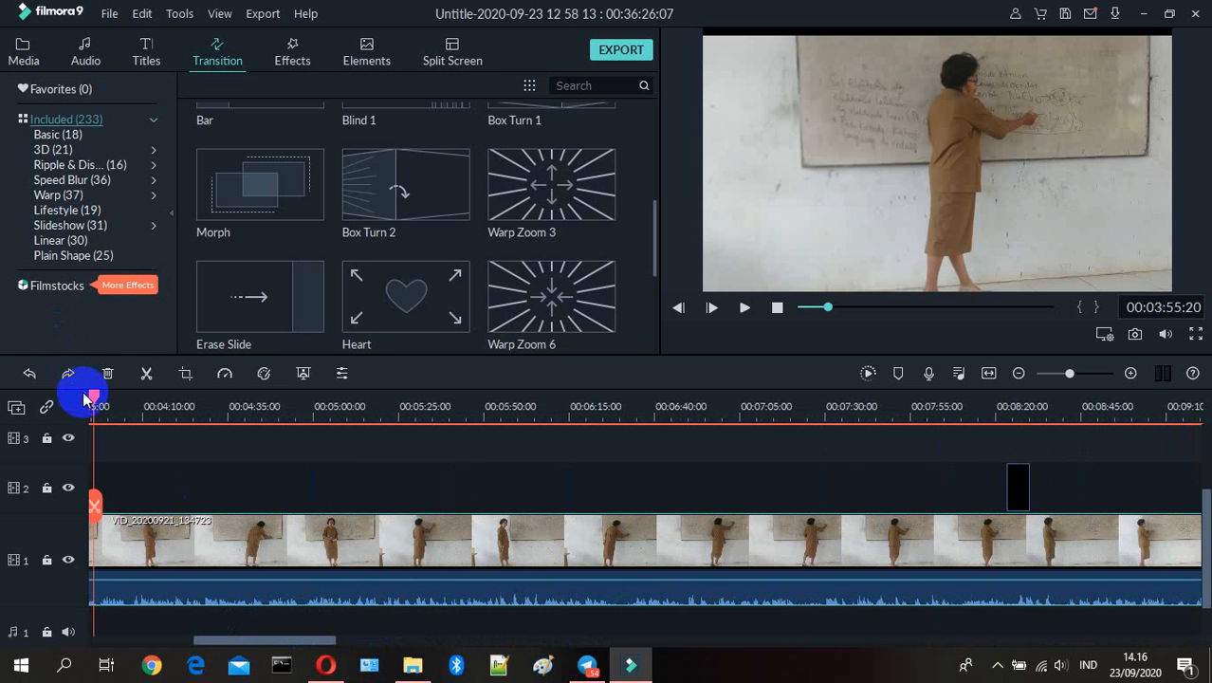
drag(93, 400, 1194, 603)
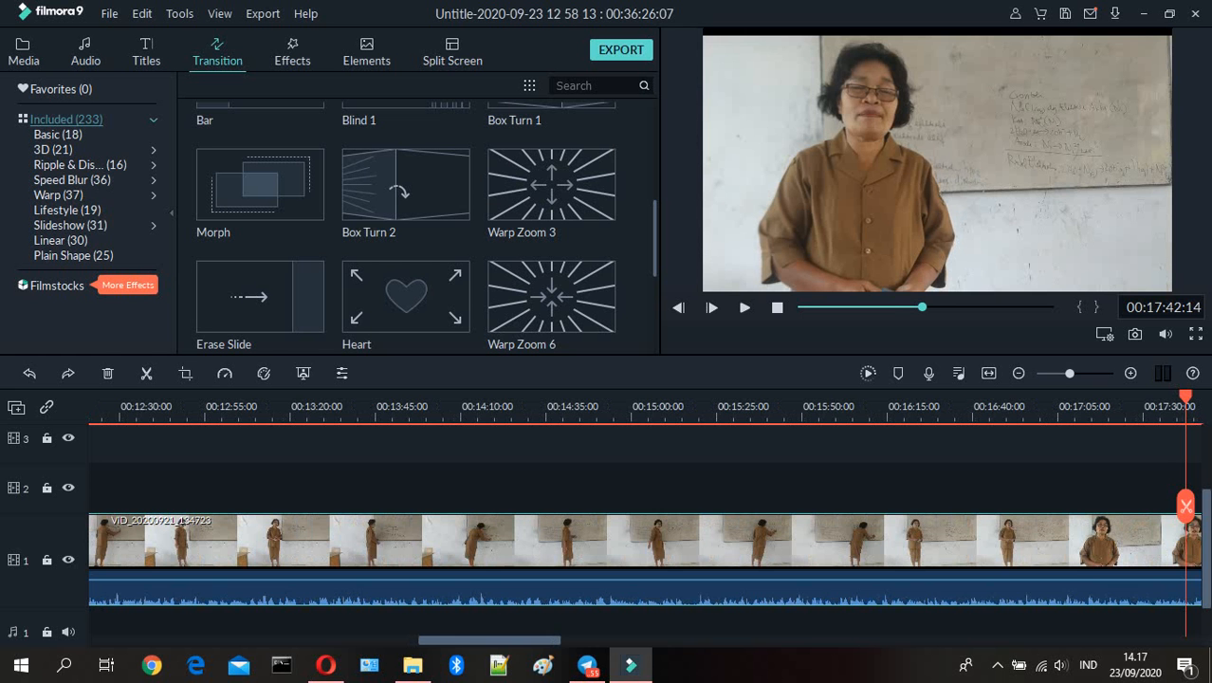
drag(1194, 604, 1055, 603)
drag(1048, 675, 998, 668)
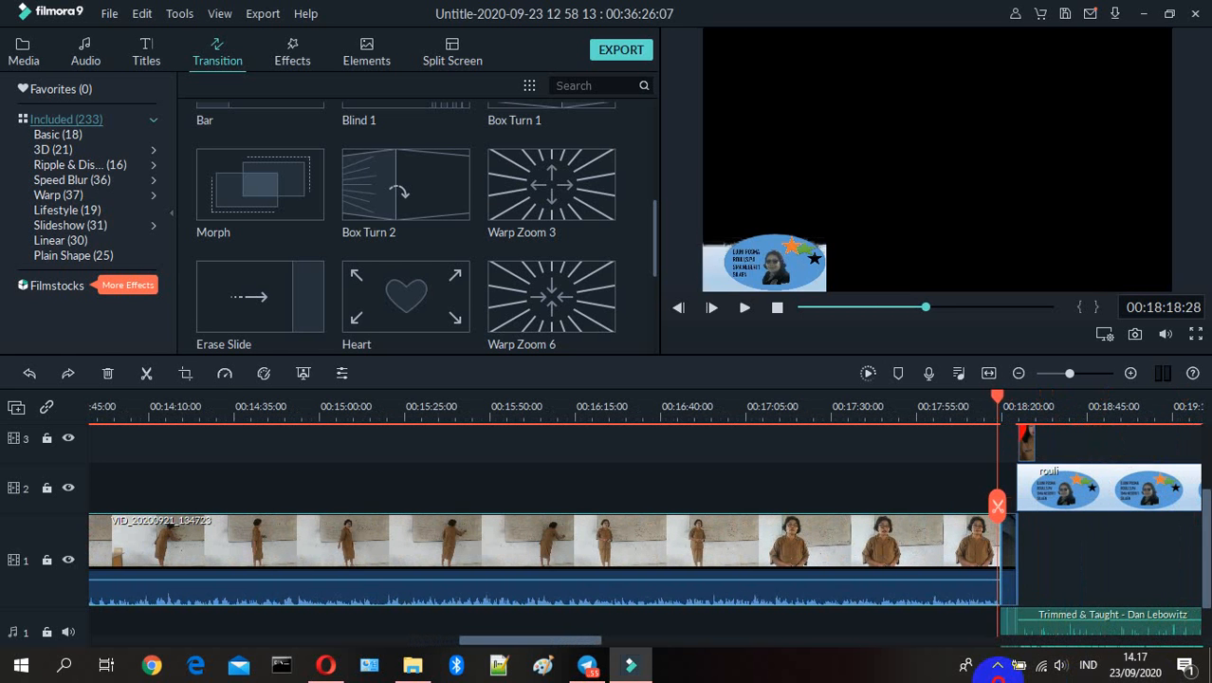
mouse_move(998, 671)
mouse_down()
mouse_move(951, 671)
mouse_move(1009, 679)
mouse_up()
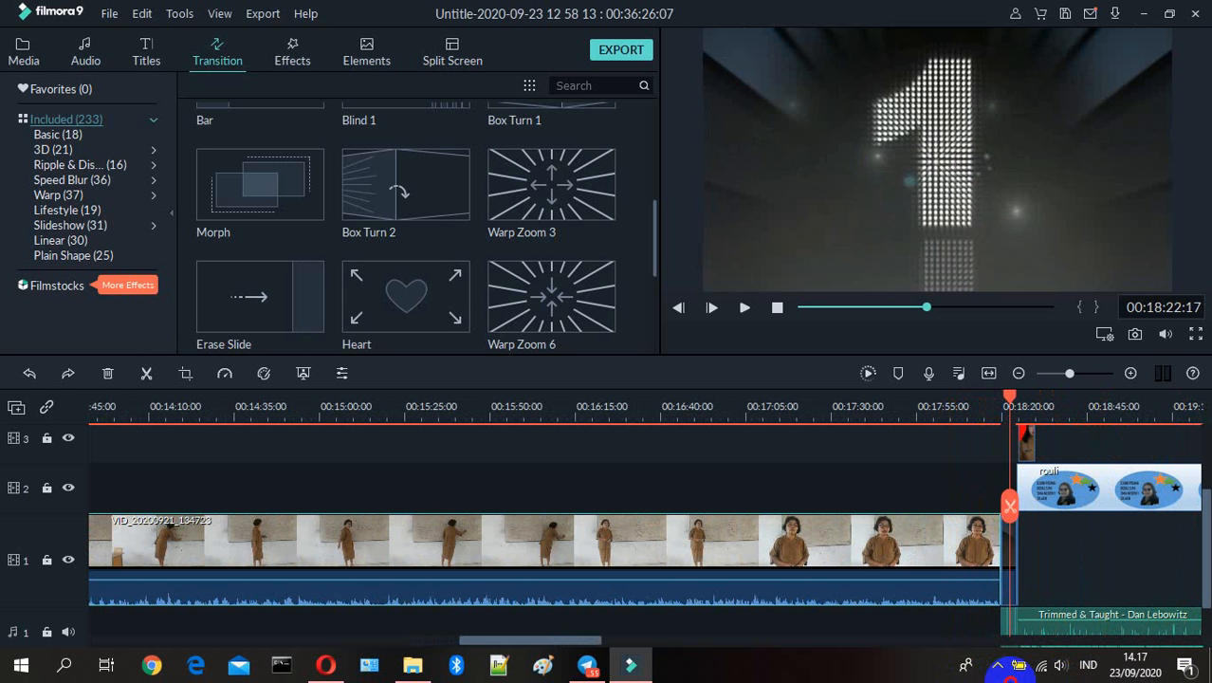
drag(1007, 671, 112, 671)
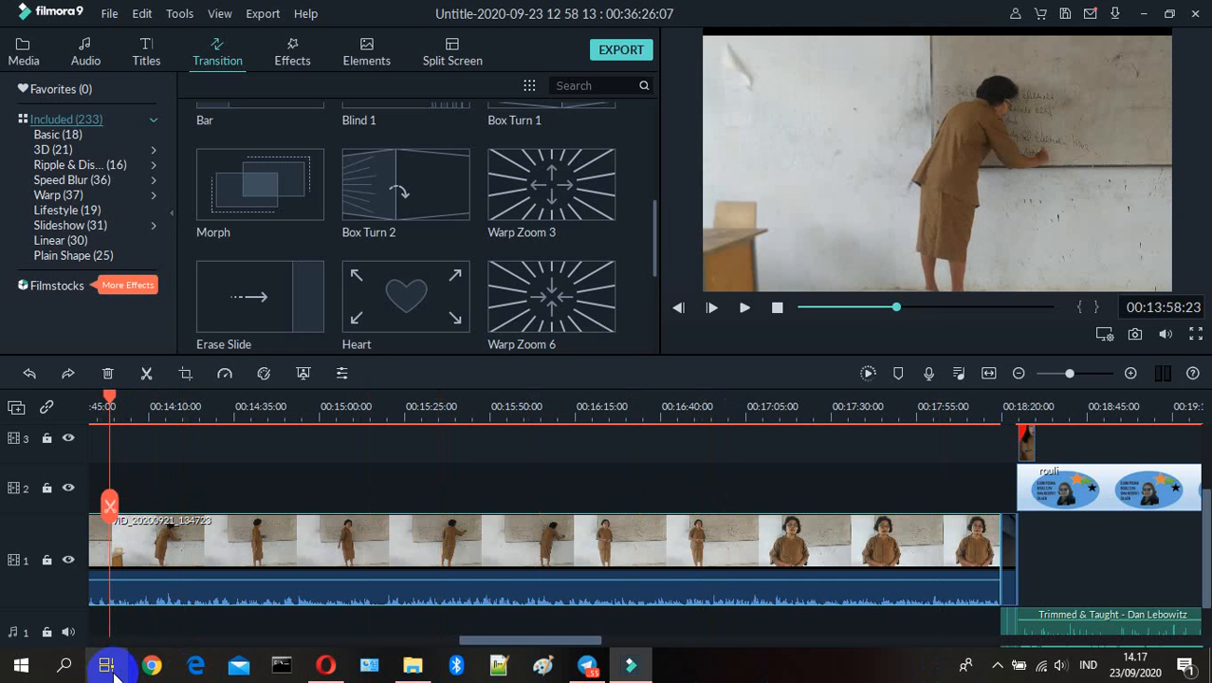
click(152, 554)
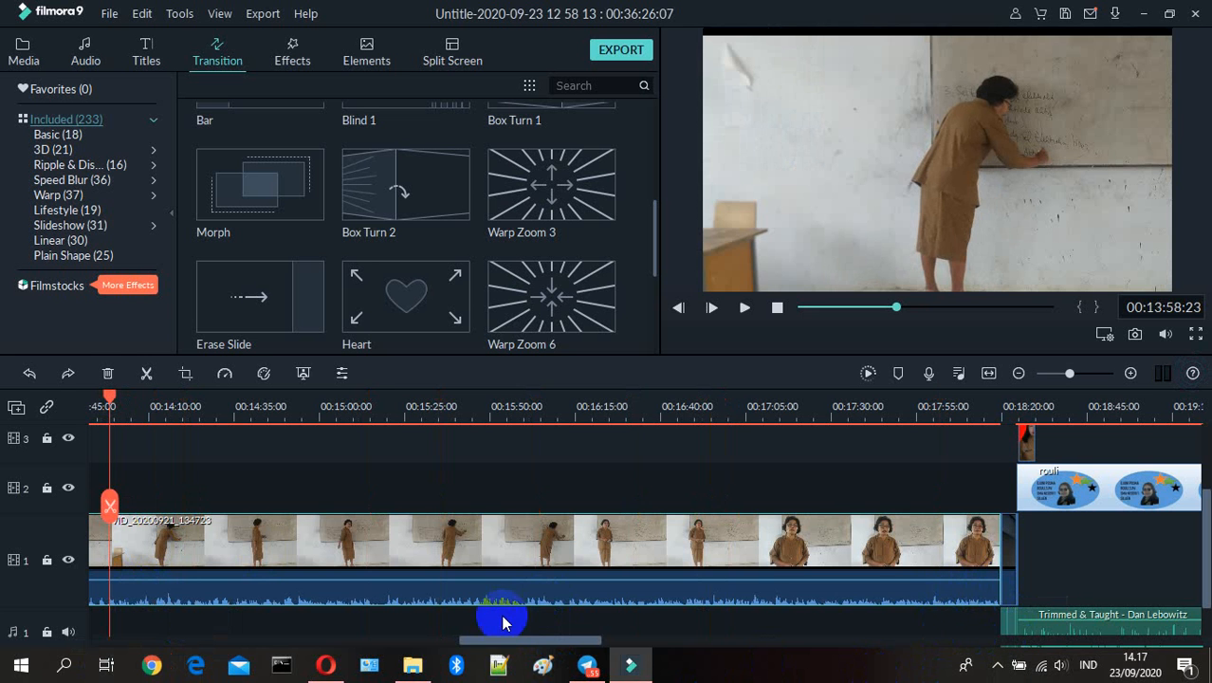
Apply the Box Turn 2 transition to the start of the lesson video on track 1, leaving its video settings as they are
drag(528, 647, 128, 573)
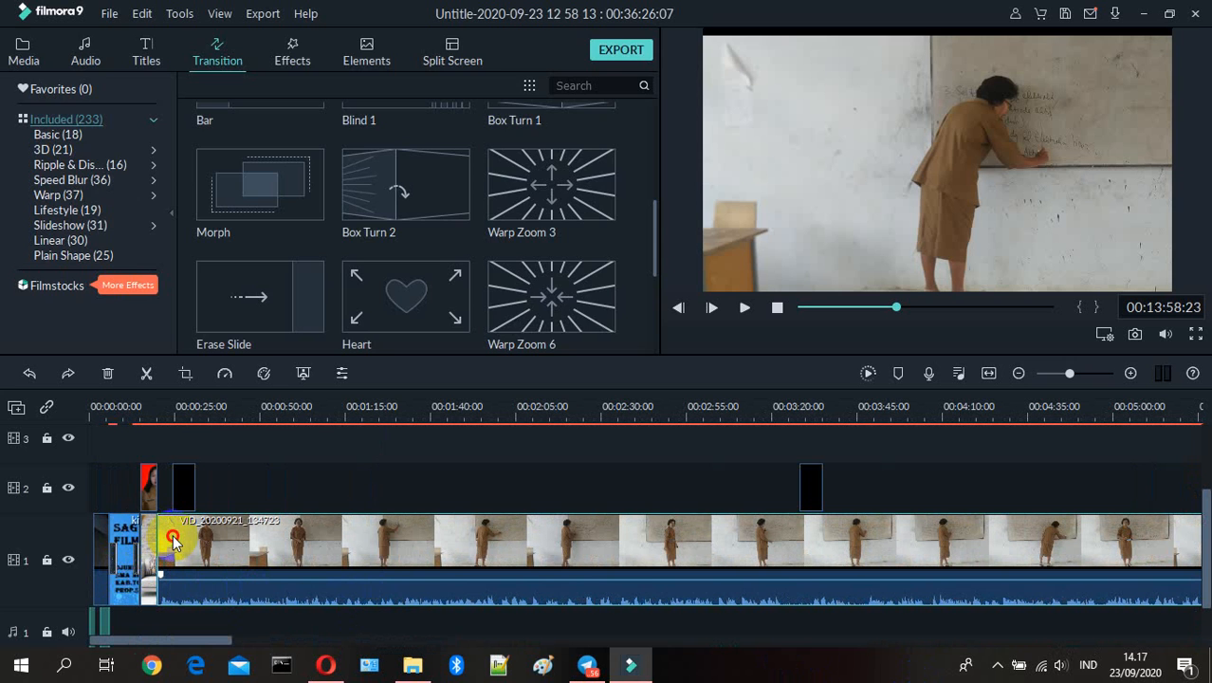
double_click(174, 542)
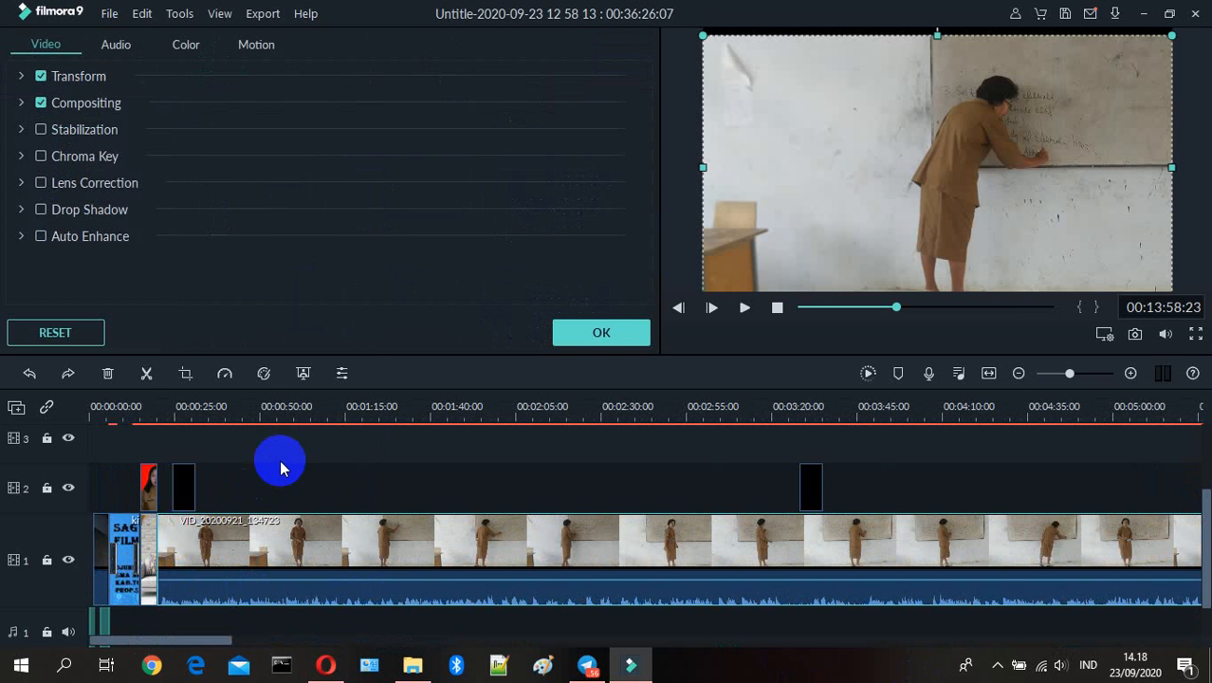
click(597, 334)
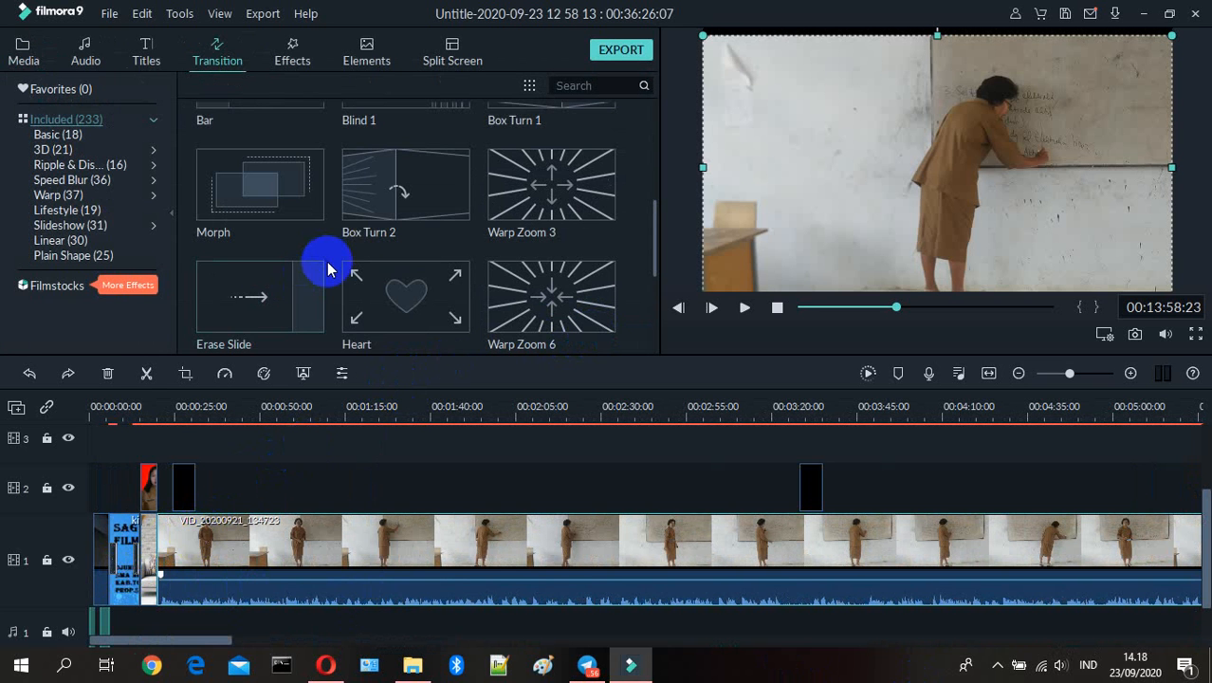
click(405, 190)
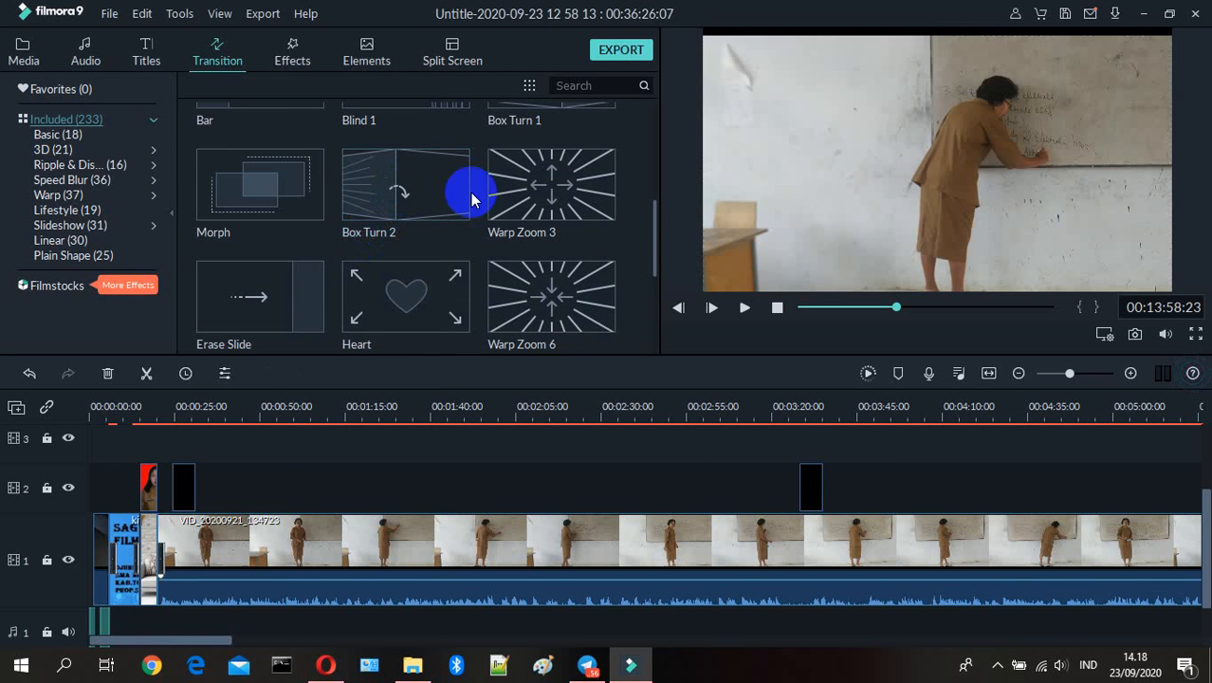
Play the project from the beginning to 00:00:30:24 to check the transitions and the first travel element overlay
drag(656, 257, 669, 385)
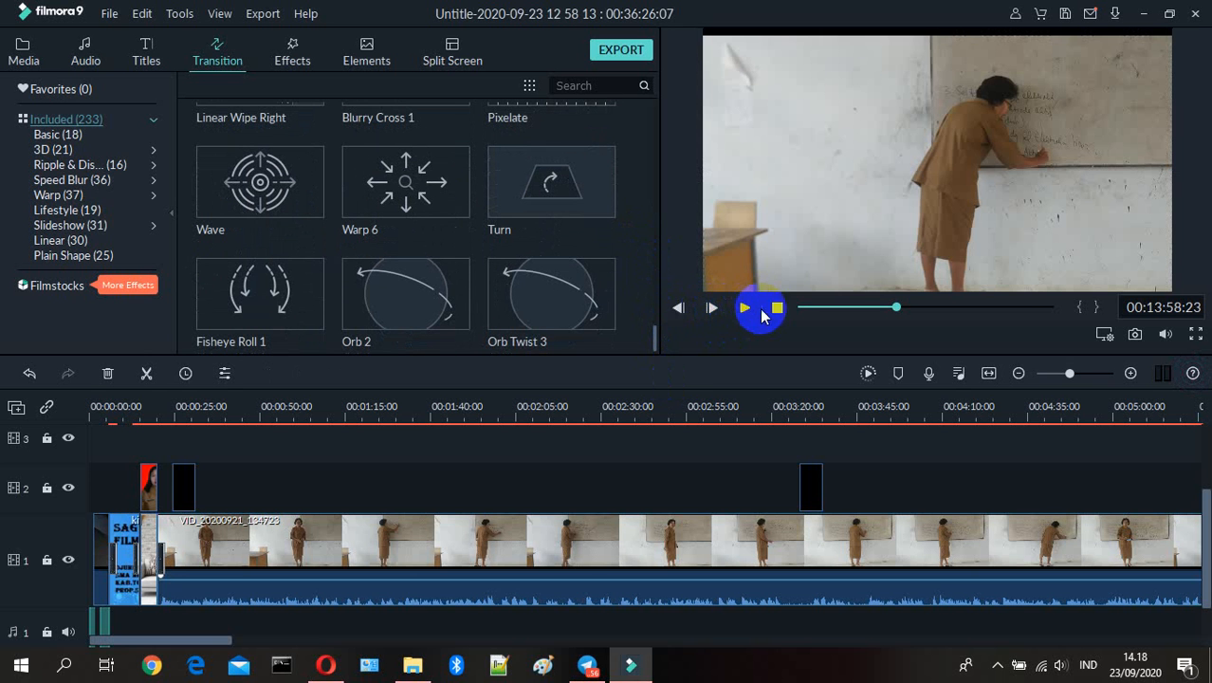
click(776, 310)
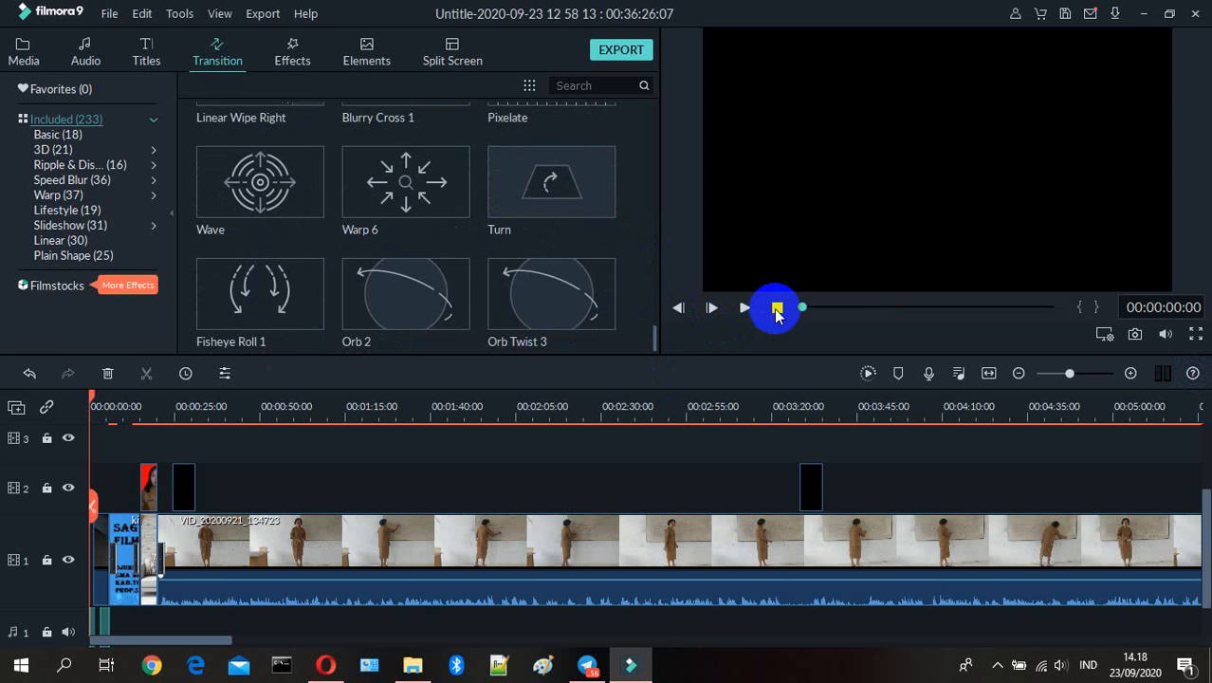
click(745, 308)
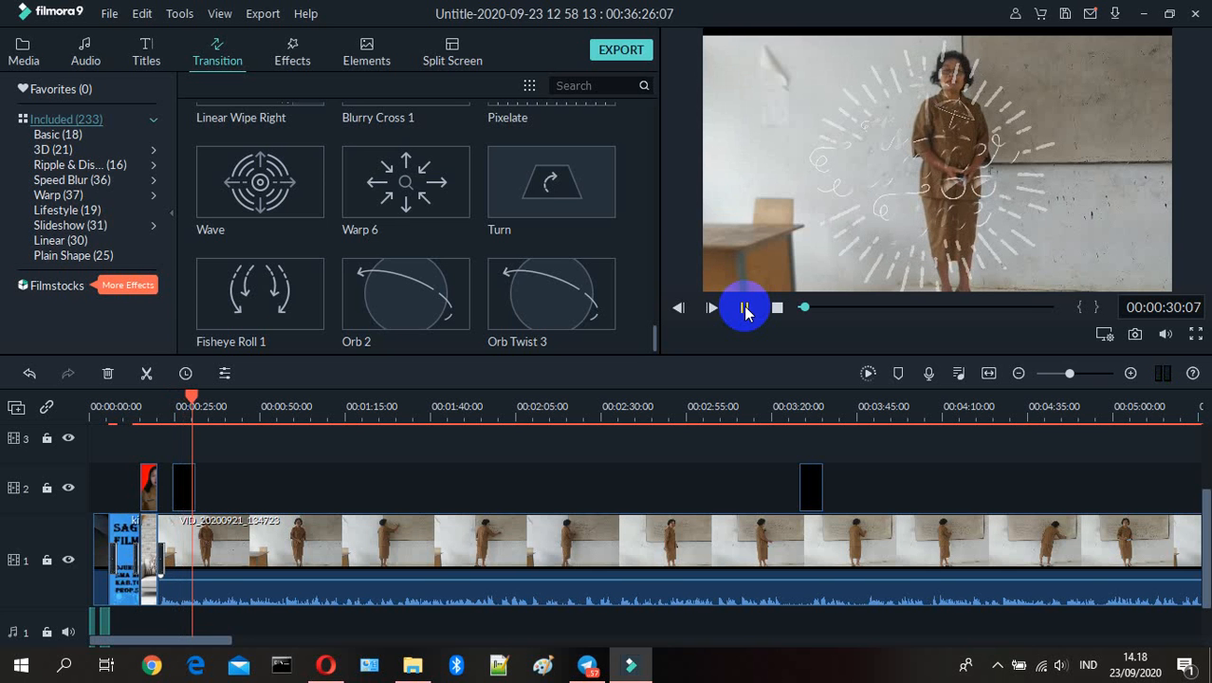
click(746, 308)
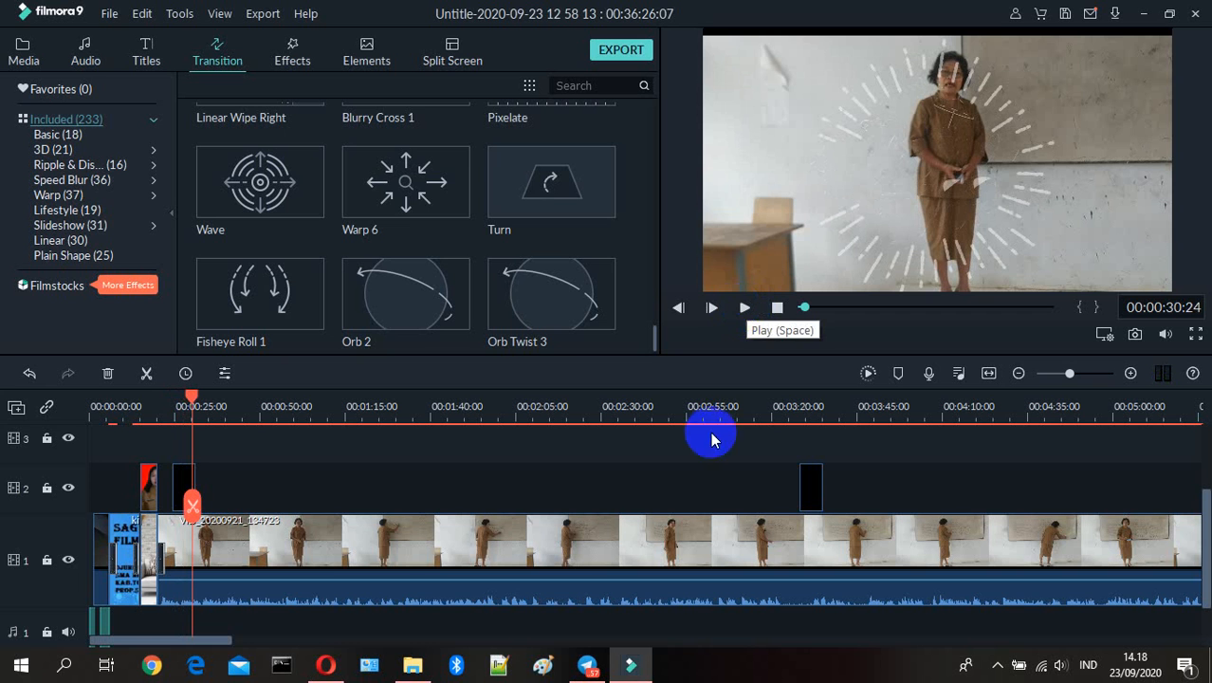
Switch to the Opera browser to check the Tugas 6 task list and return to Filmora9
click(121, 615)
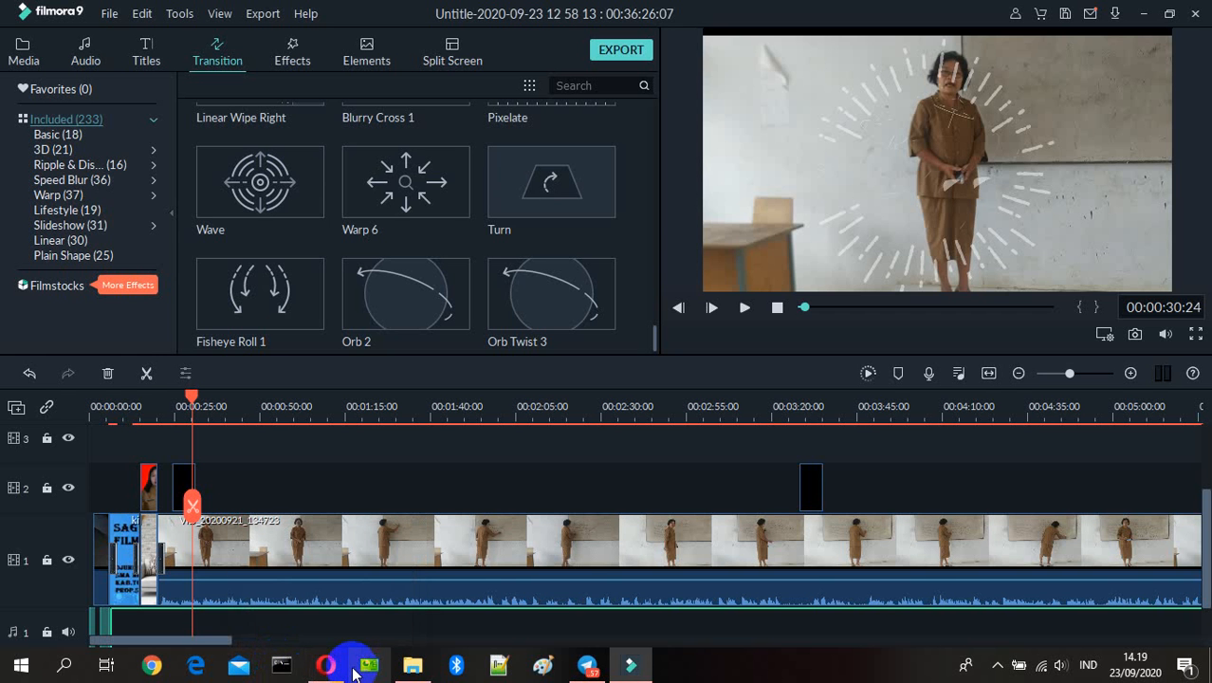
mouse_move(326, 663)
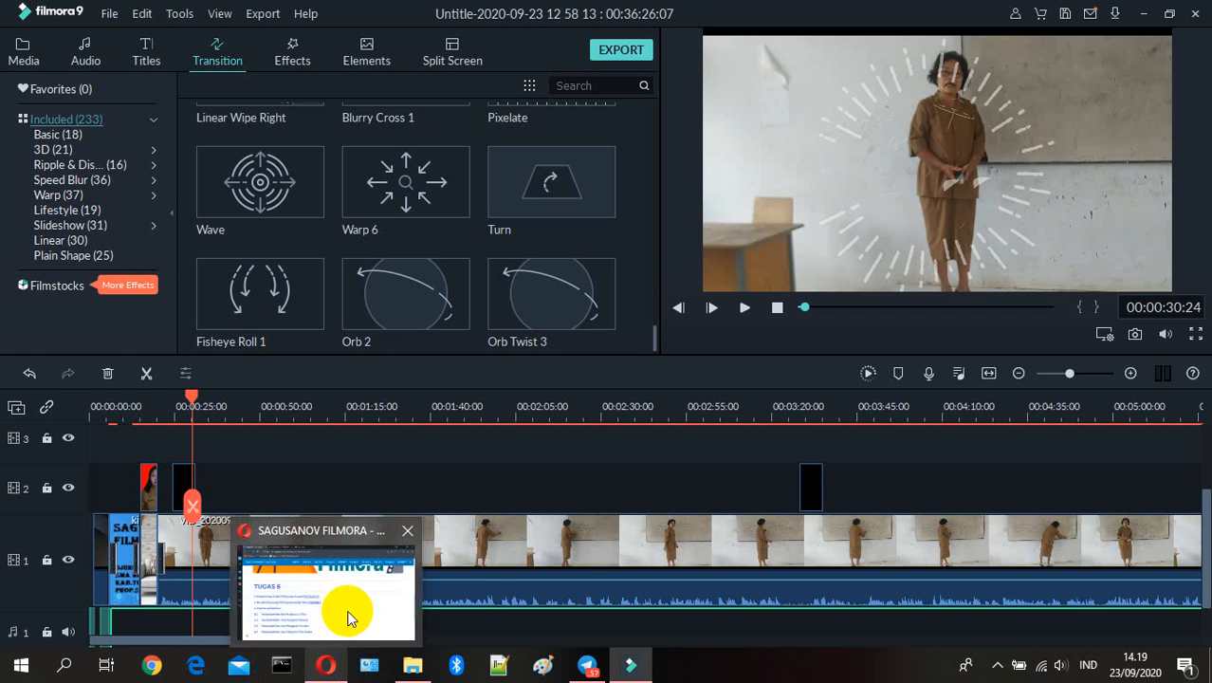
click(349, 619)
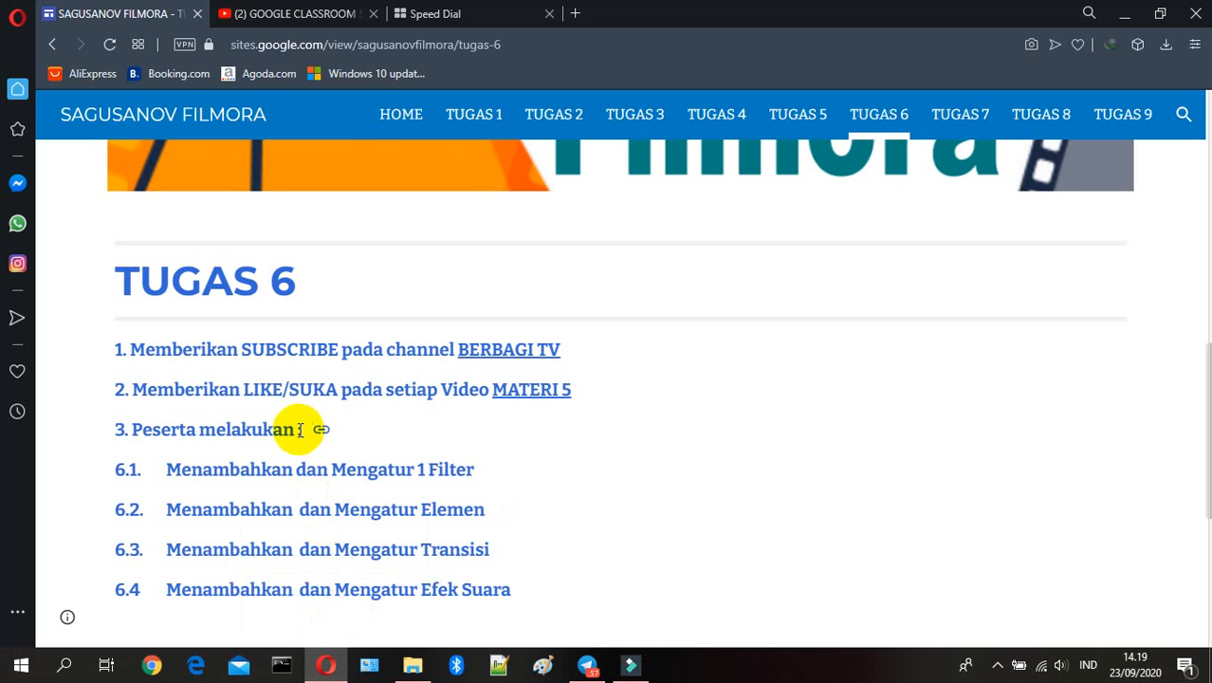
click(629, 661)
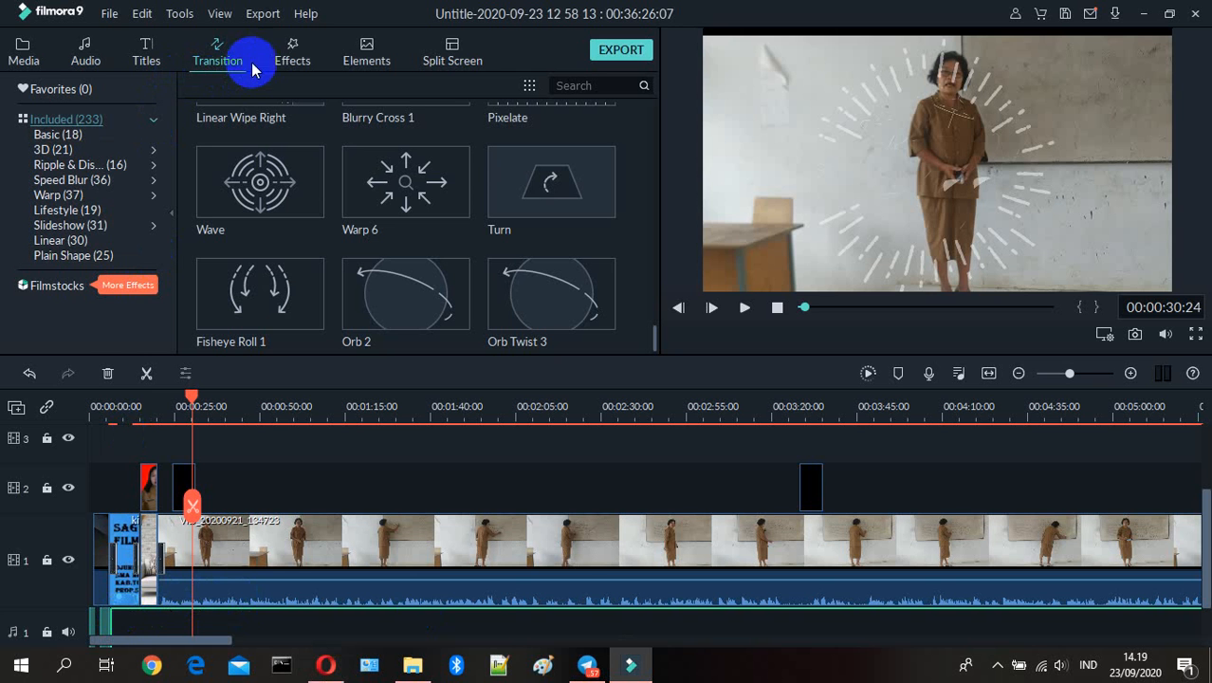
Browse the effects library's filters and overlays and add the Bokeh Blur 1 overlay to track 3 at 00:00:30:24
click(290, 61)
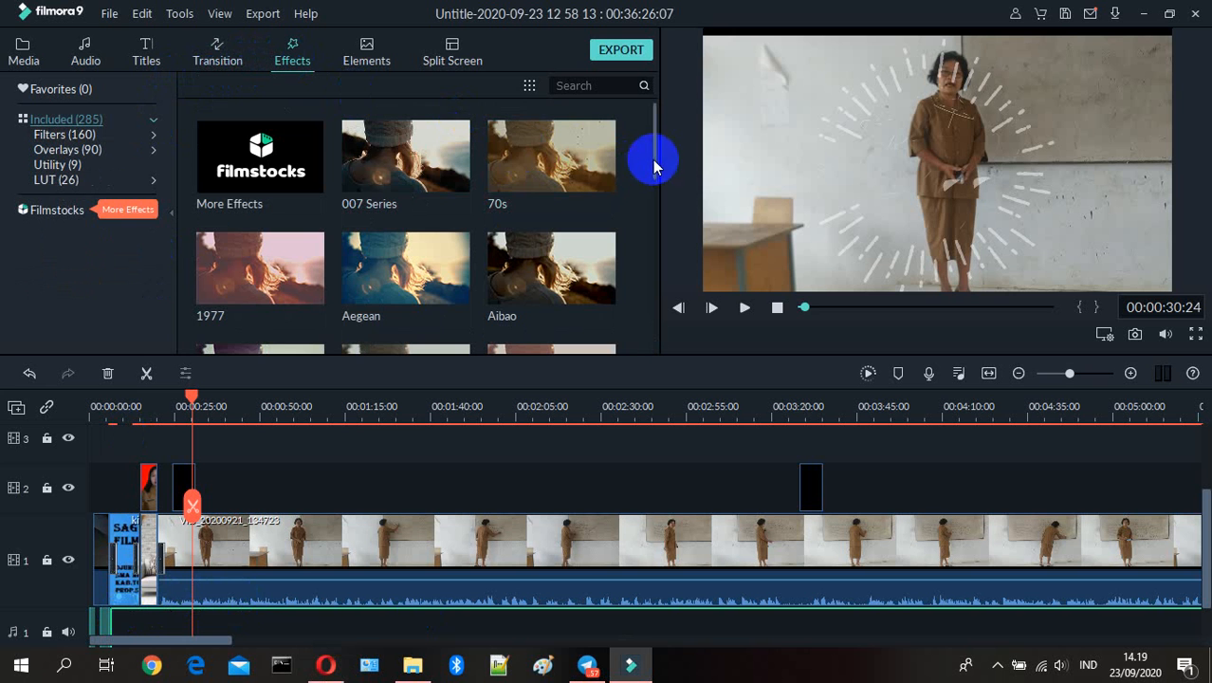
drag(652, 161, 656, 226)
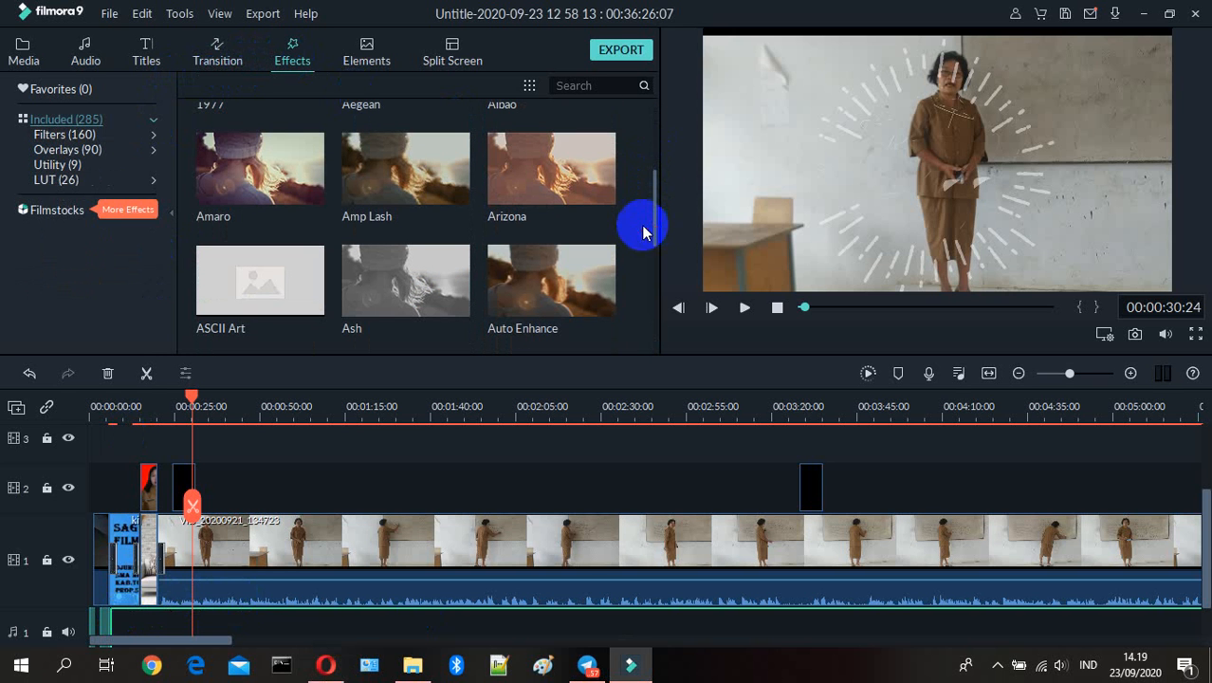
click(64, 134)
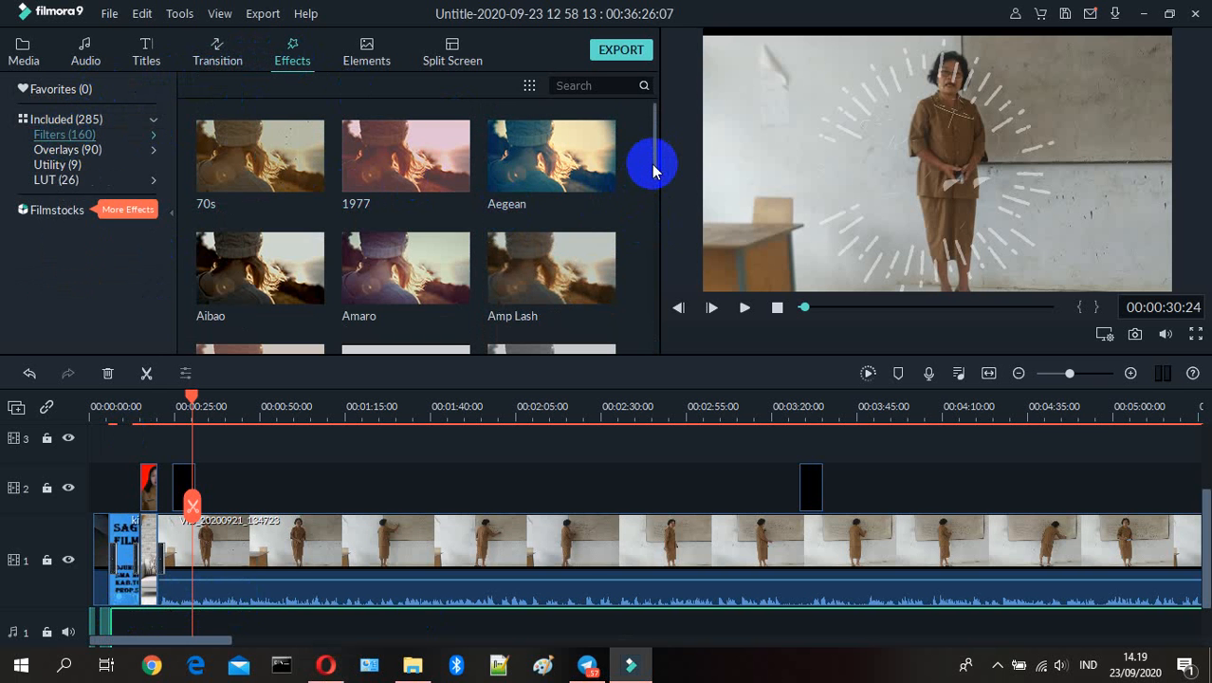
drag(652, 167, 645, 301)
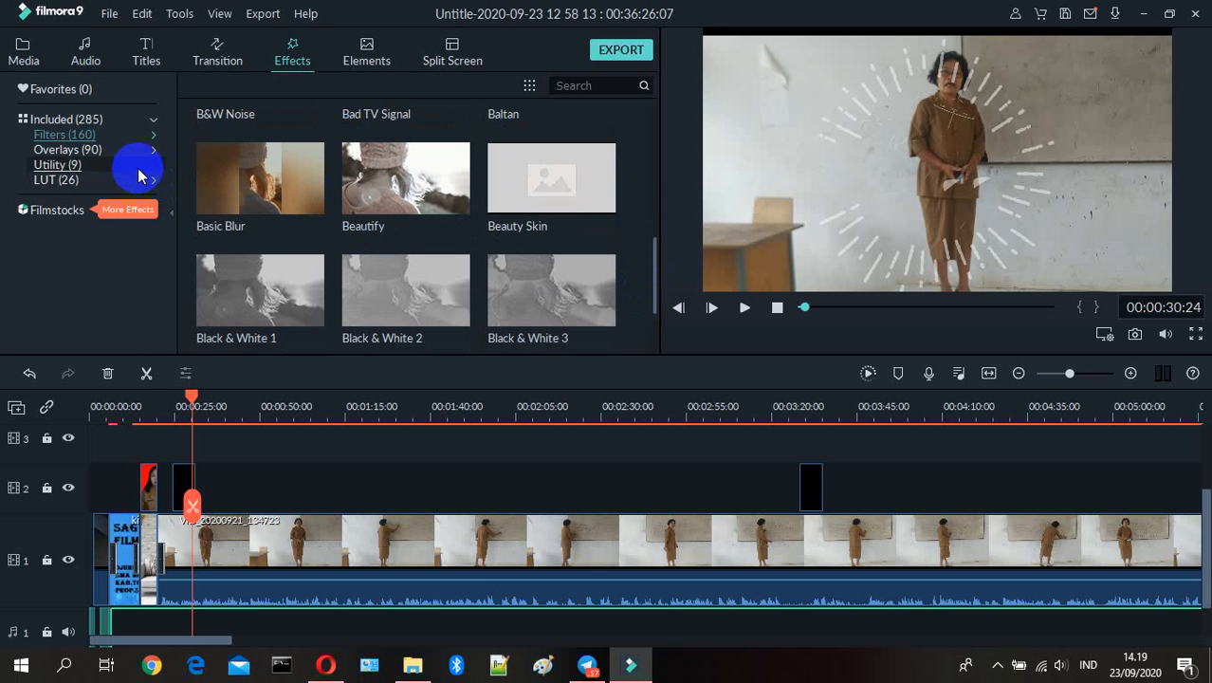
click(75, 149)
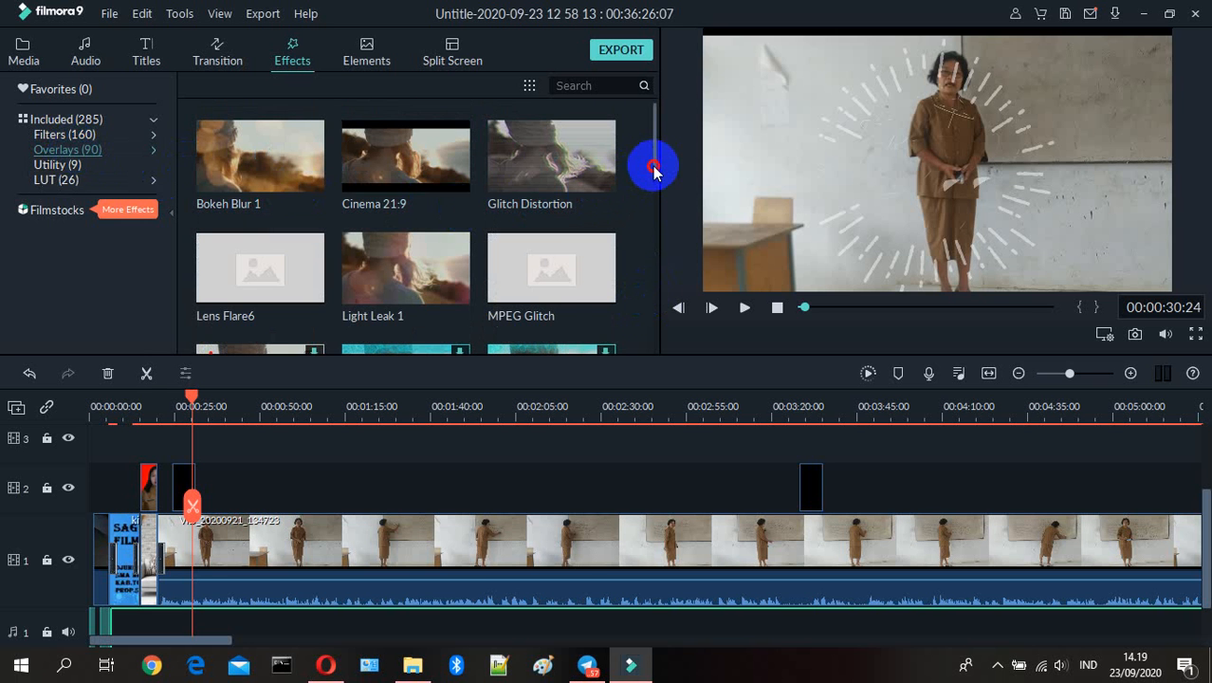
mouse_move(653, 169)
mouse_down()
mouse_move(651, 190)
mouse_move(650, 156)
mouse_up()
click(260, 156)
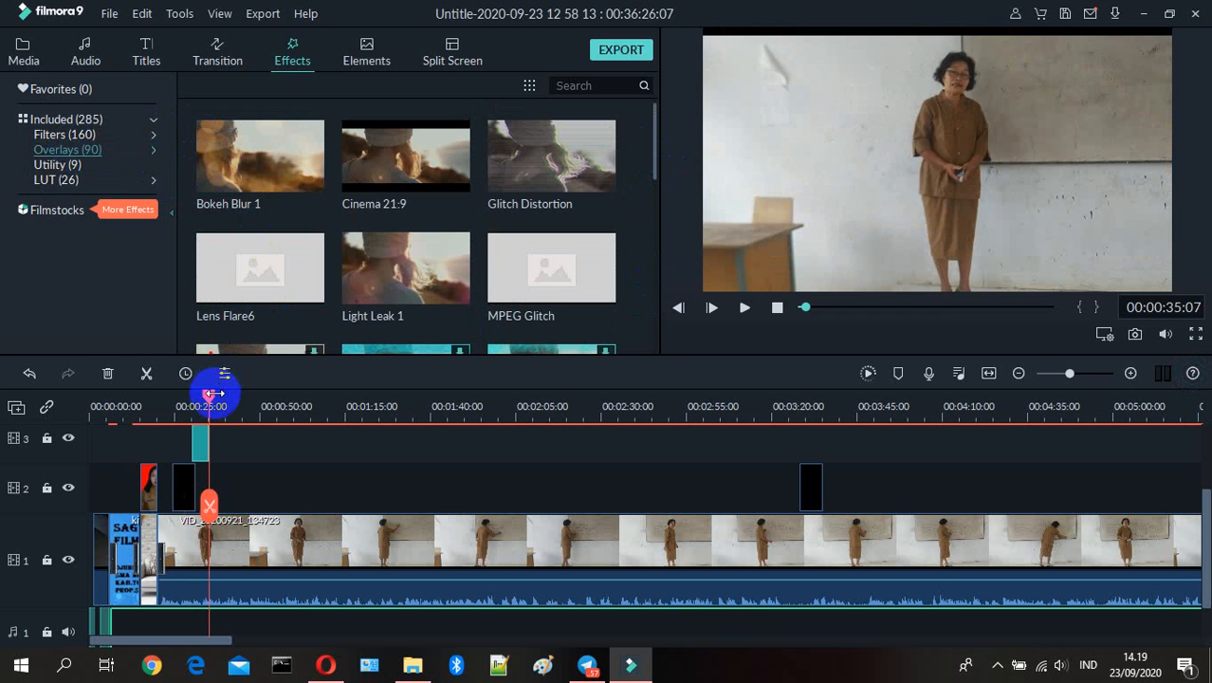
Move the Bokeh Blur 1 clip on track 3 above the start of the blue title image and play the opening to 00:00:21:00
click(206, 446)
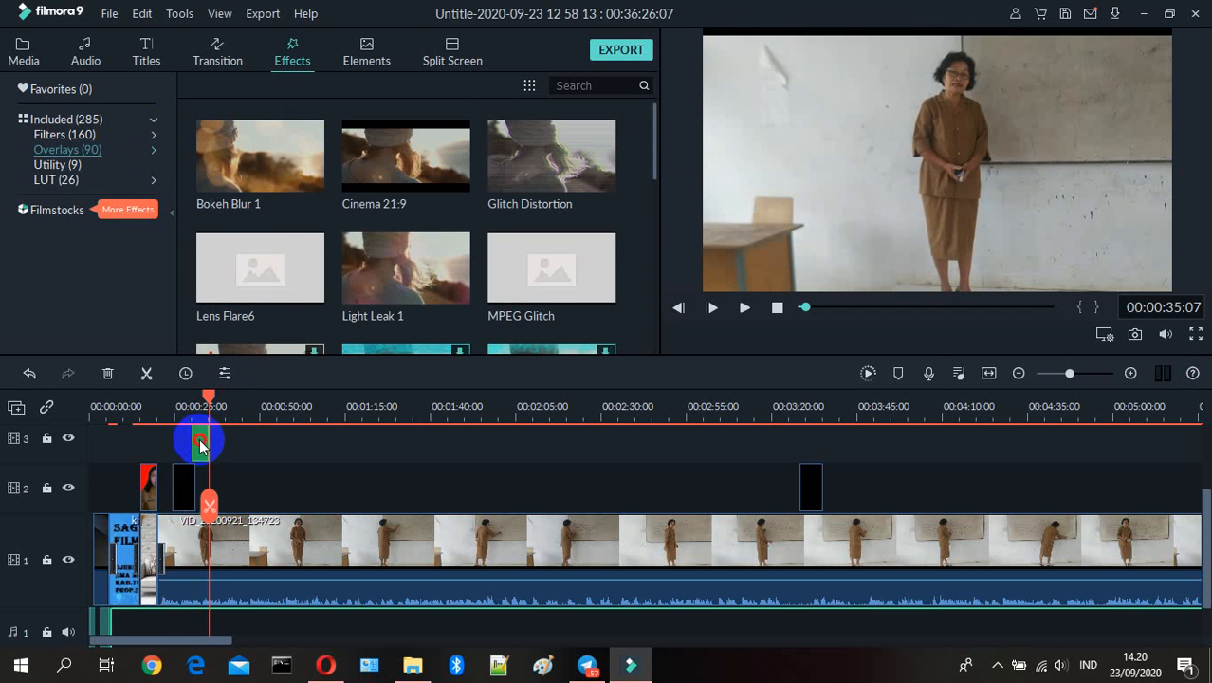
drag(200, 446, 123, 446)
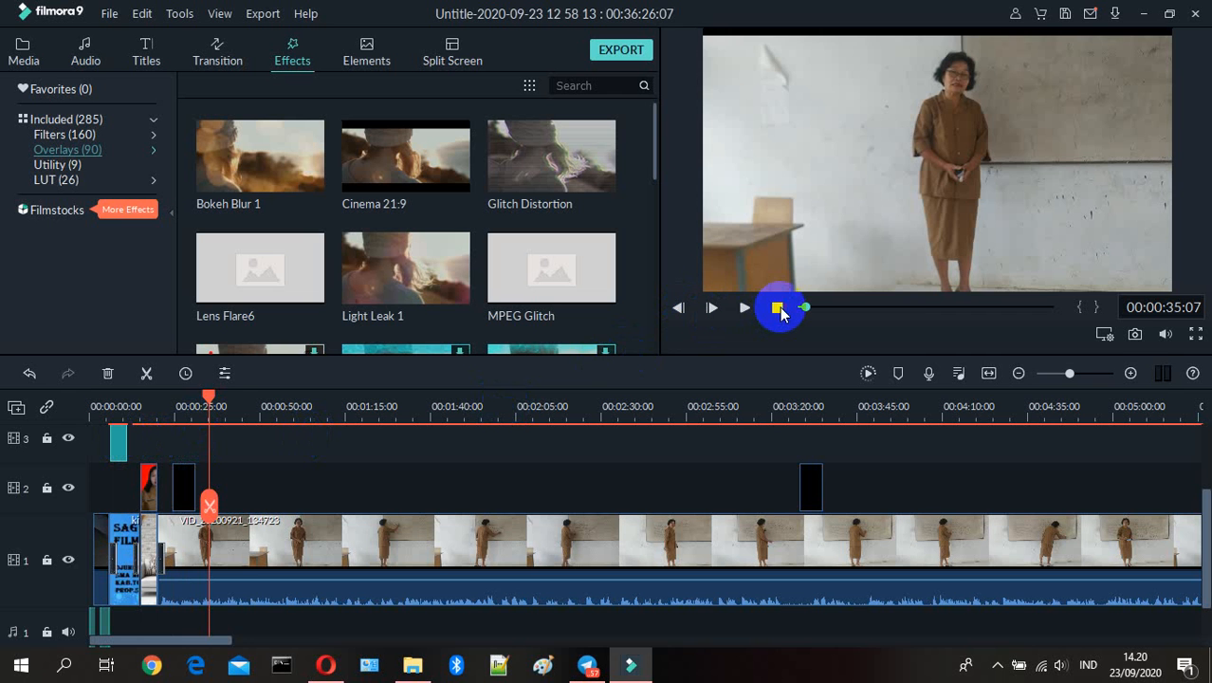
click(777, 308)
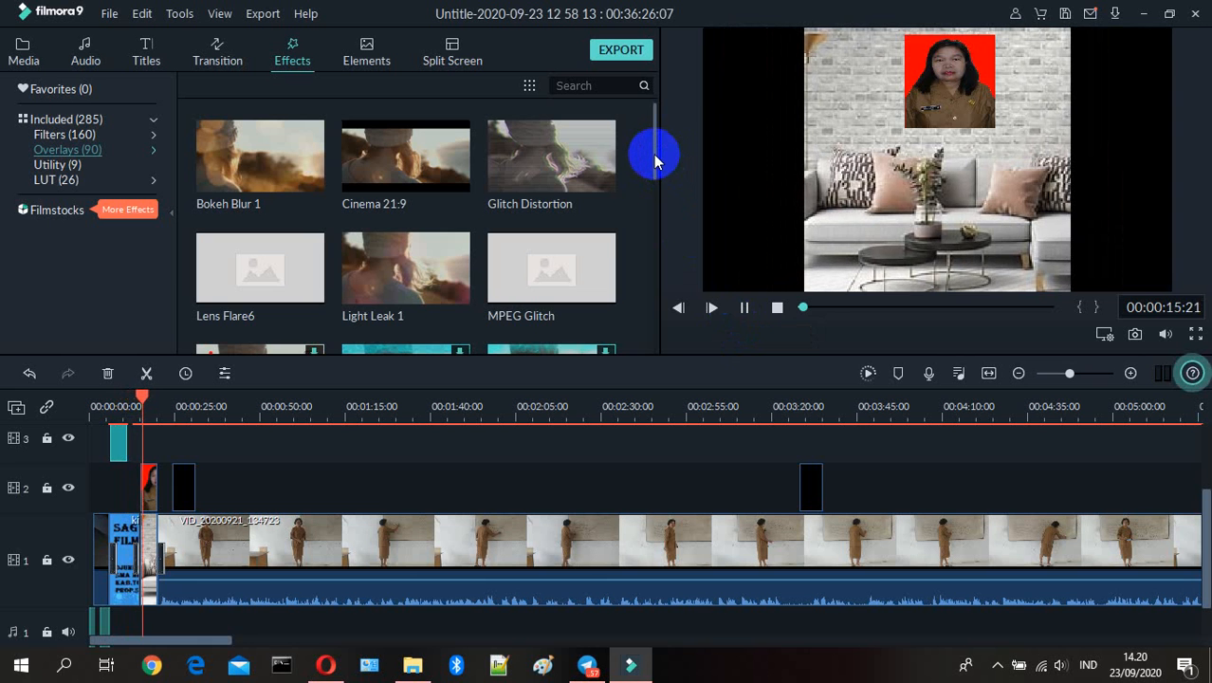
drag(653, 154, 658, 268)
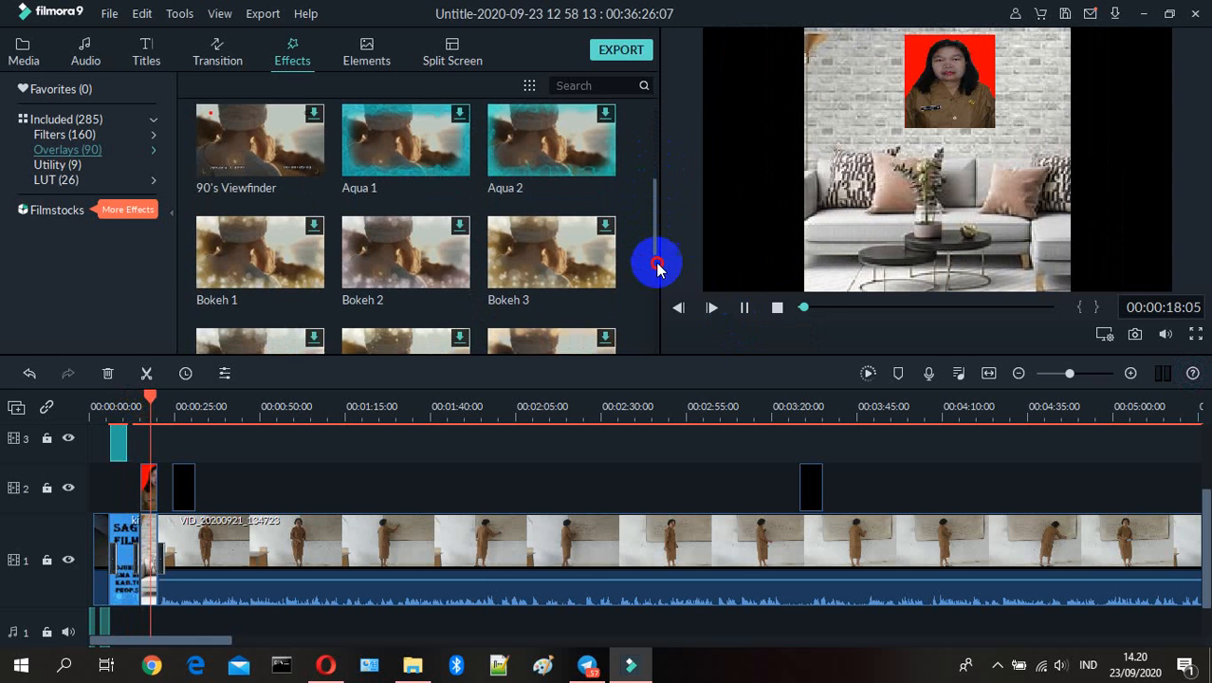
click(745, 309)
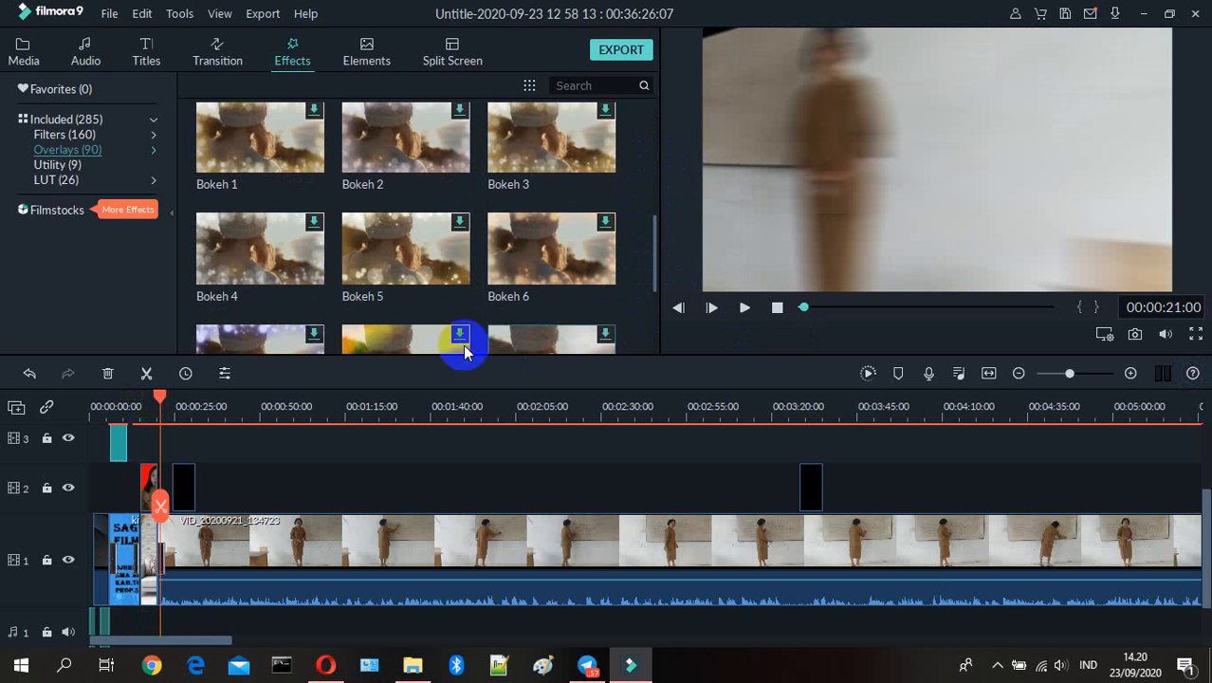
Extend the Bokeh Blur 1 clip on track 3 from 00:00:06:15 to the end of the blue title image
drag(161, 396, 110, 399)
click(69, 444)
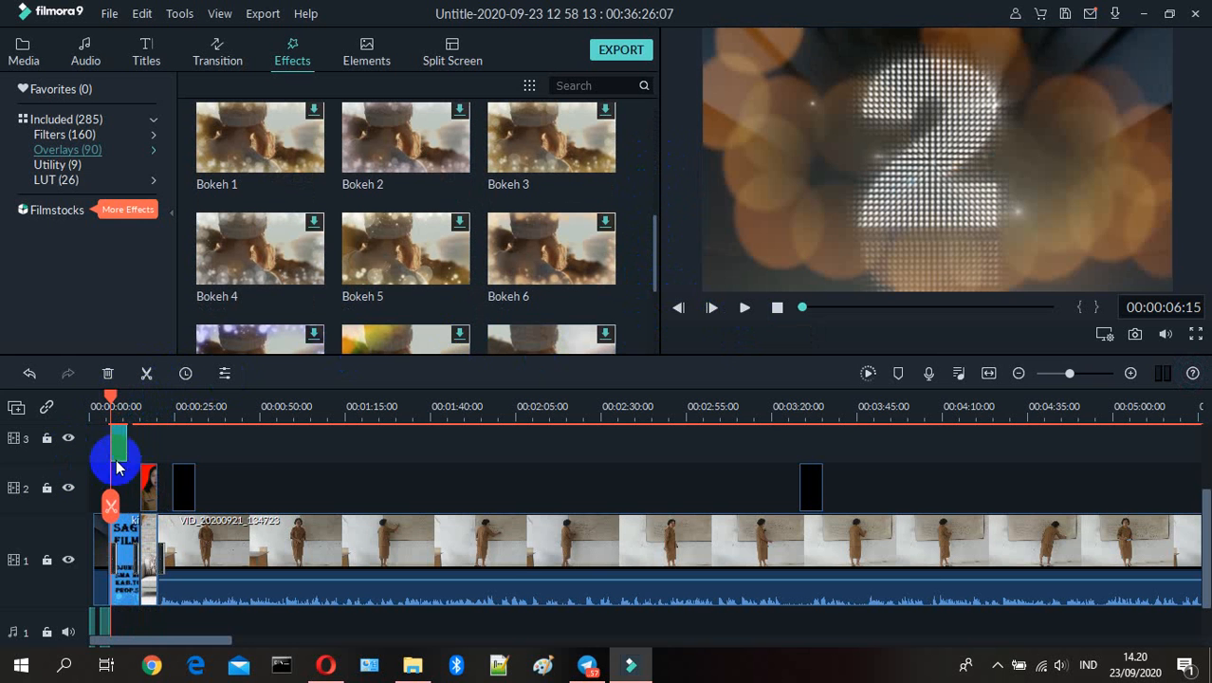
drag(126, 441, 136, 456)
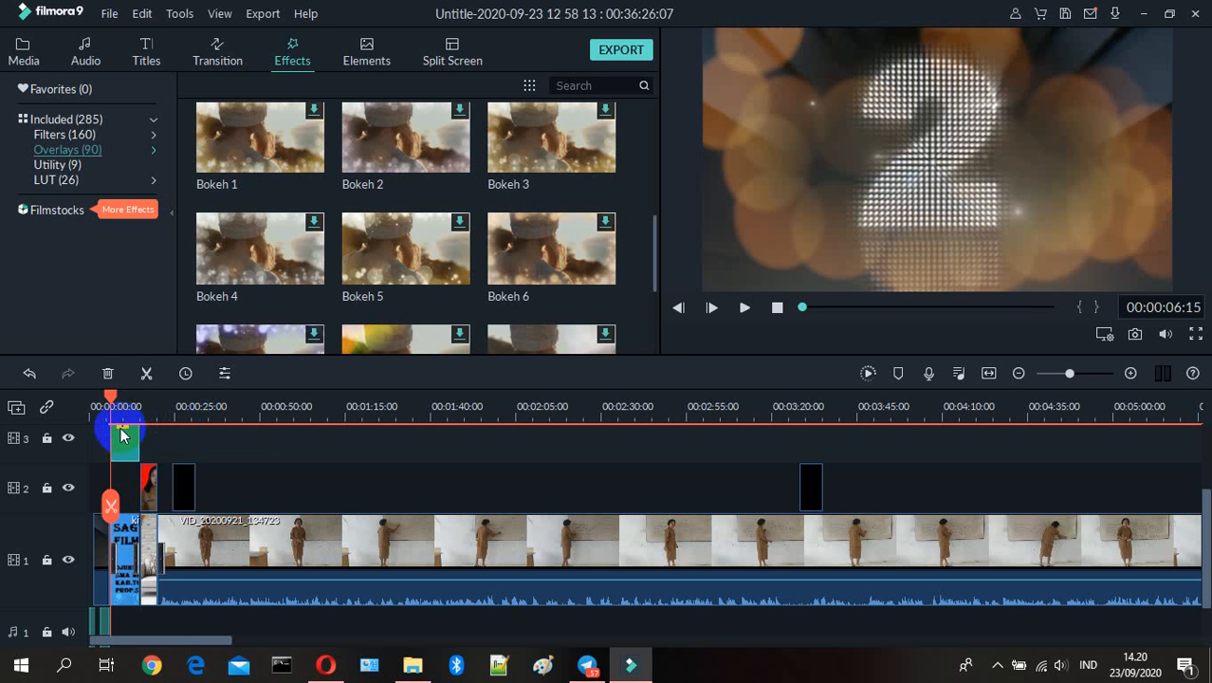
drag(111, 436, 110, 441)
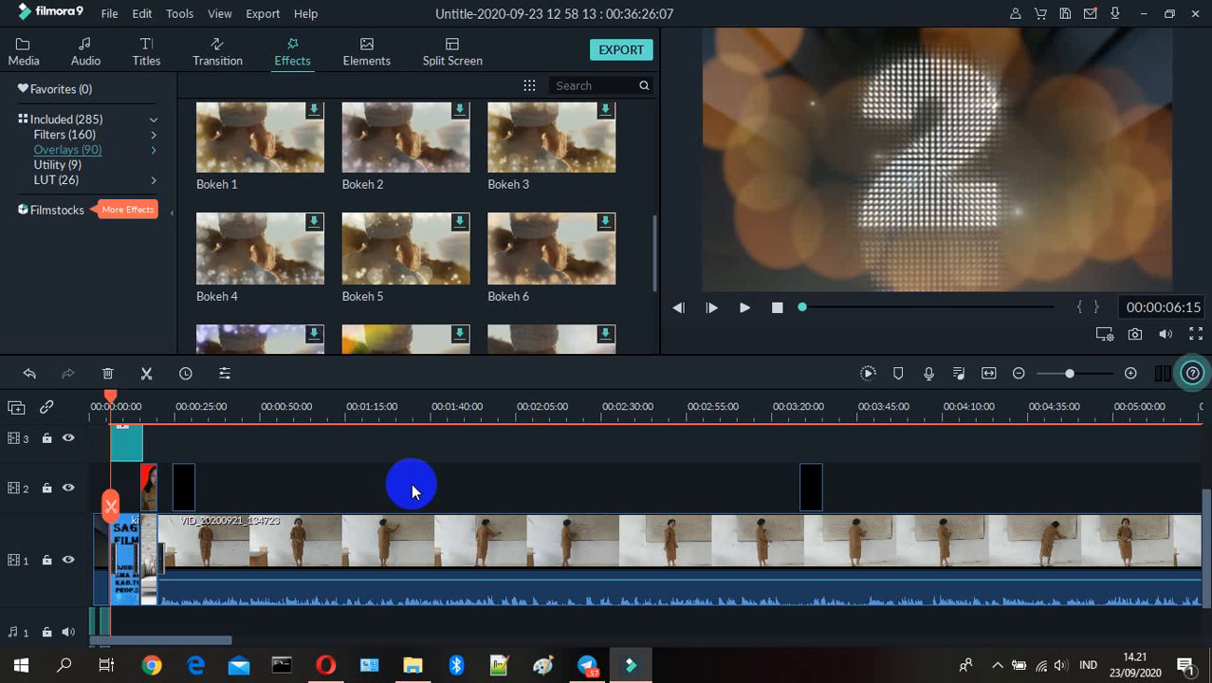
click(424, 524)
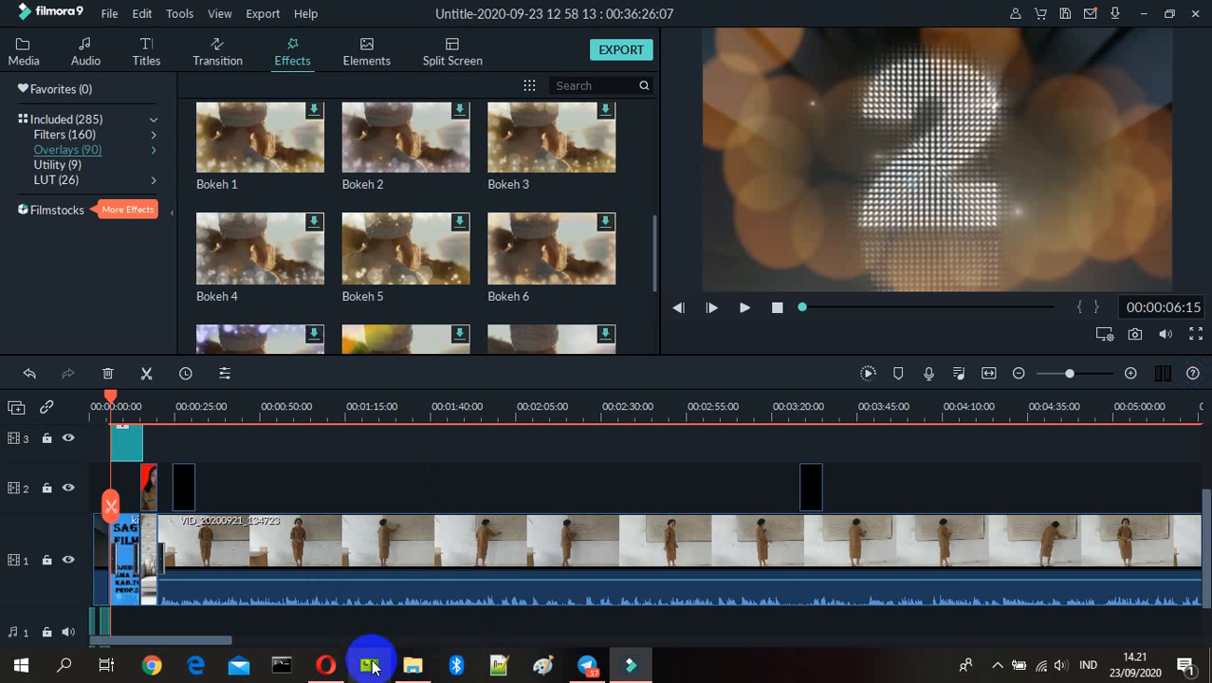
Compare the Tugas 6 requirements for filter, element, transition and sound effect in Opera with the Filmora9 timeline
mouse_move(327, 666)
click(316, 611)
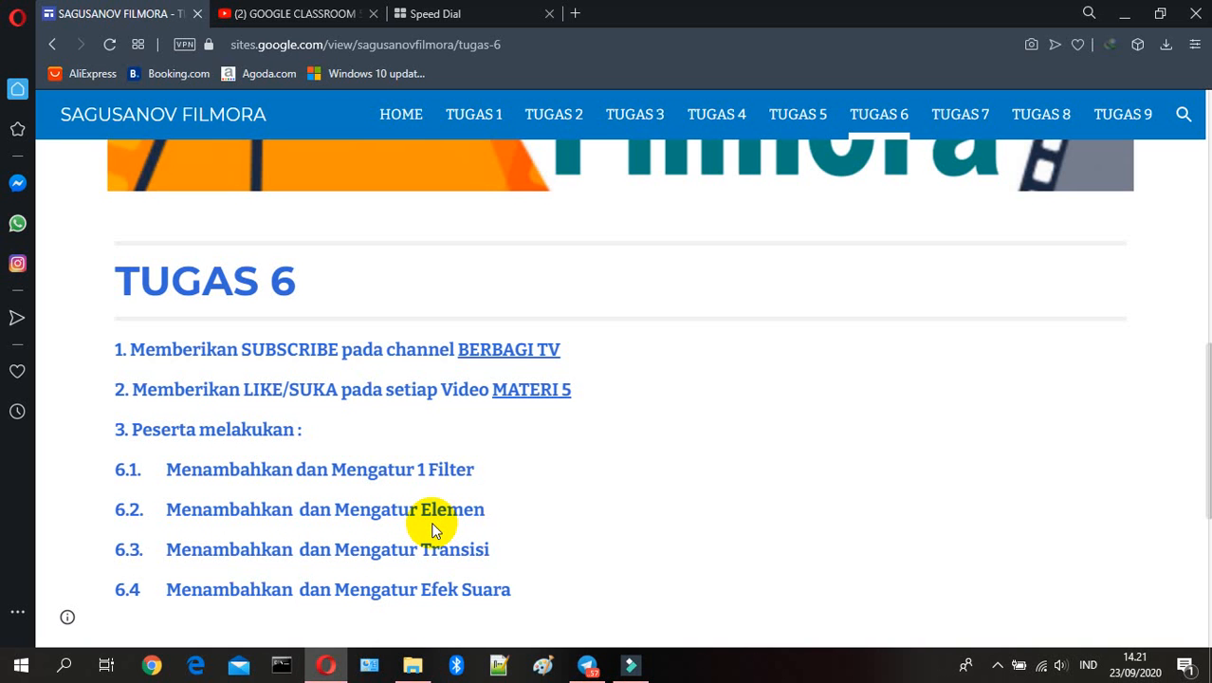
click(628, 668)
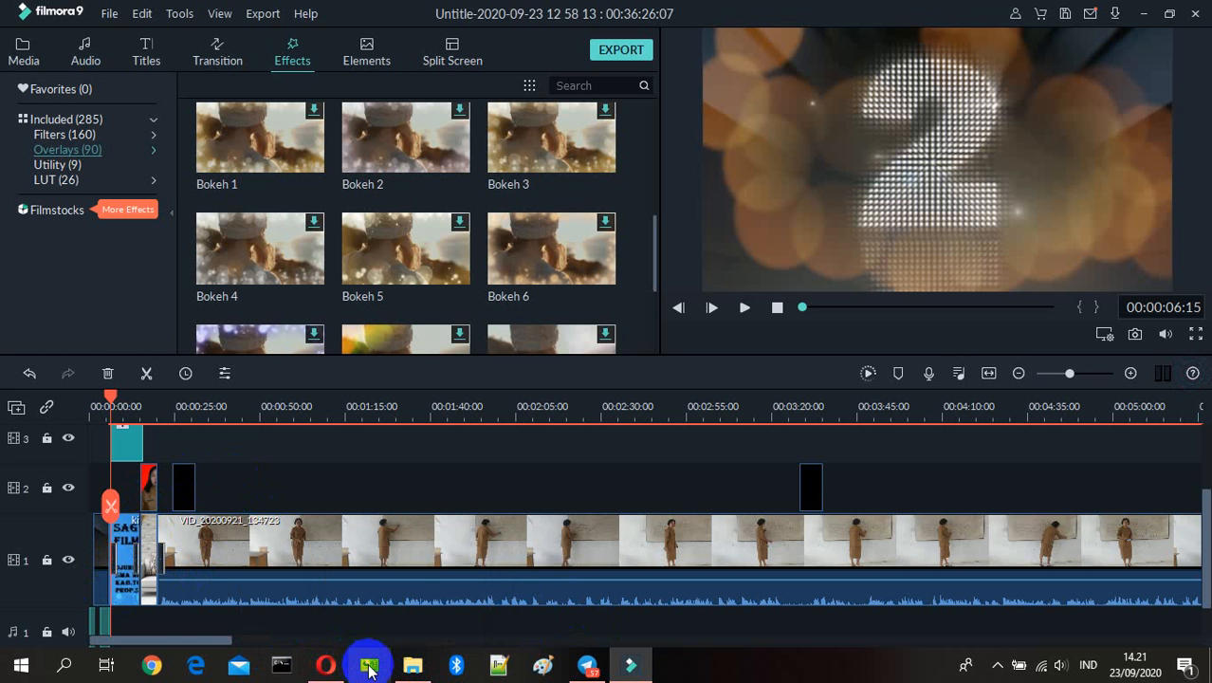
mouse_move(332, 664)
click(376, 592)
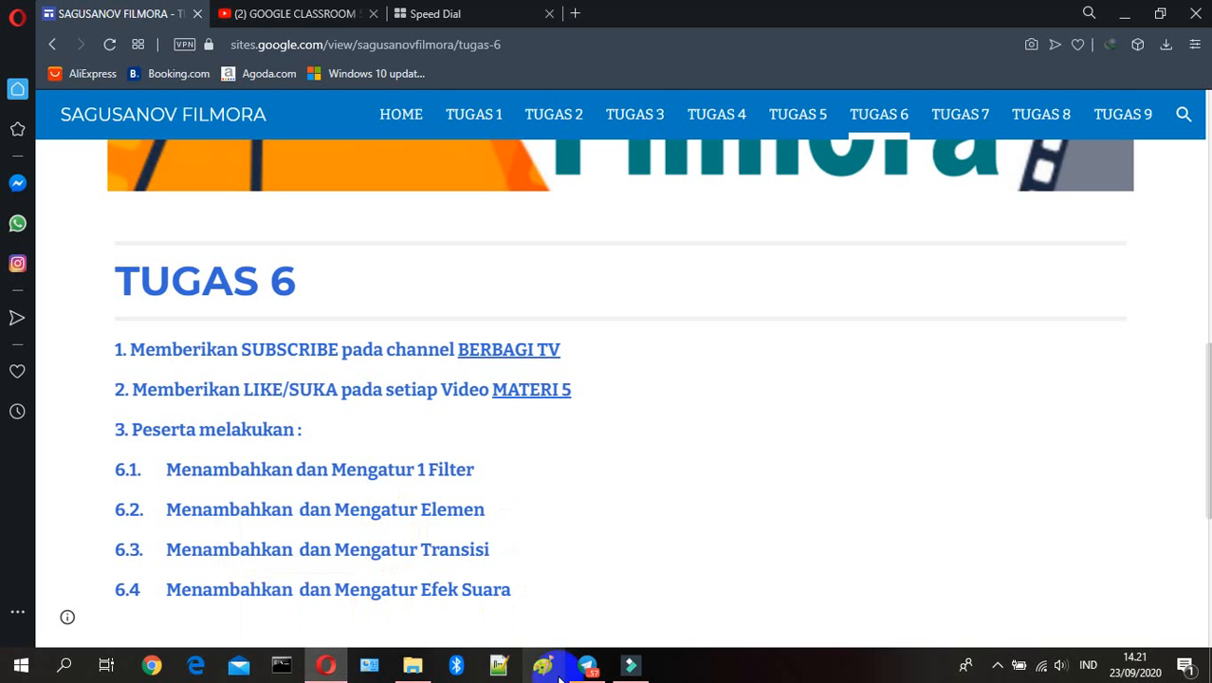
click(628, 662)
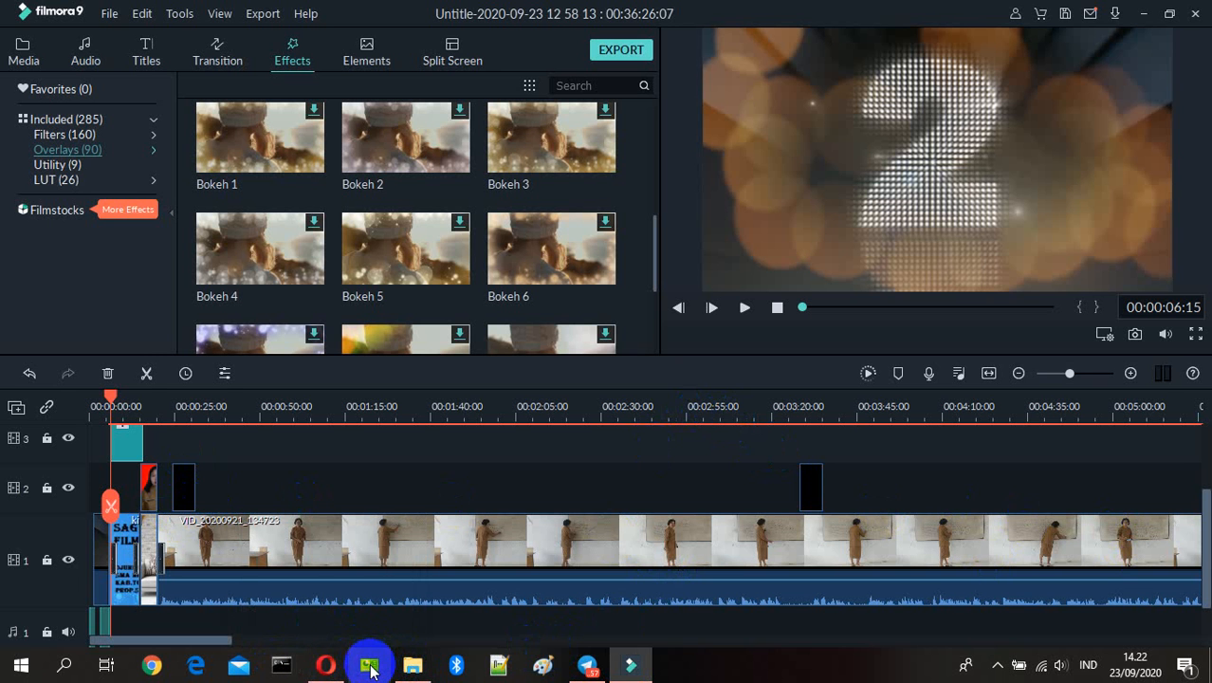
mouse_move(325, 666)
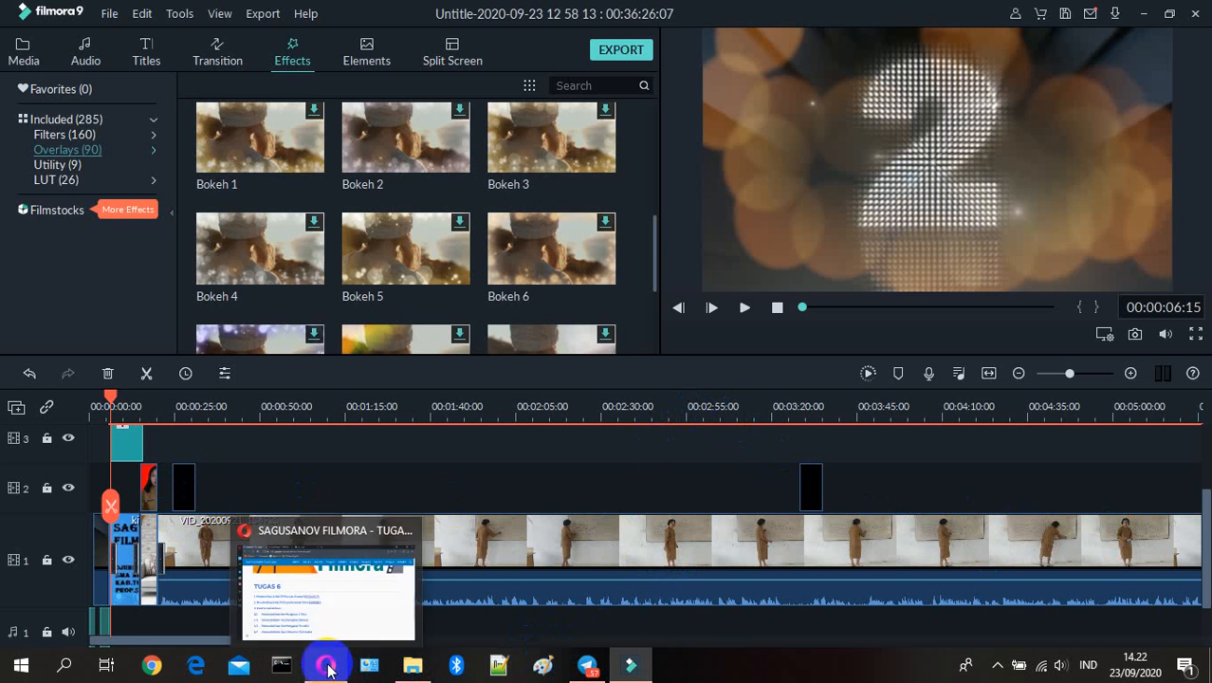
click(334, 610)
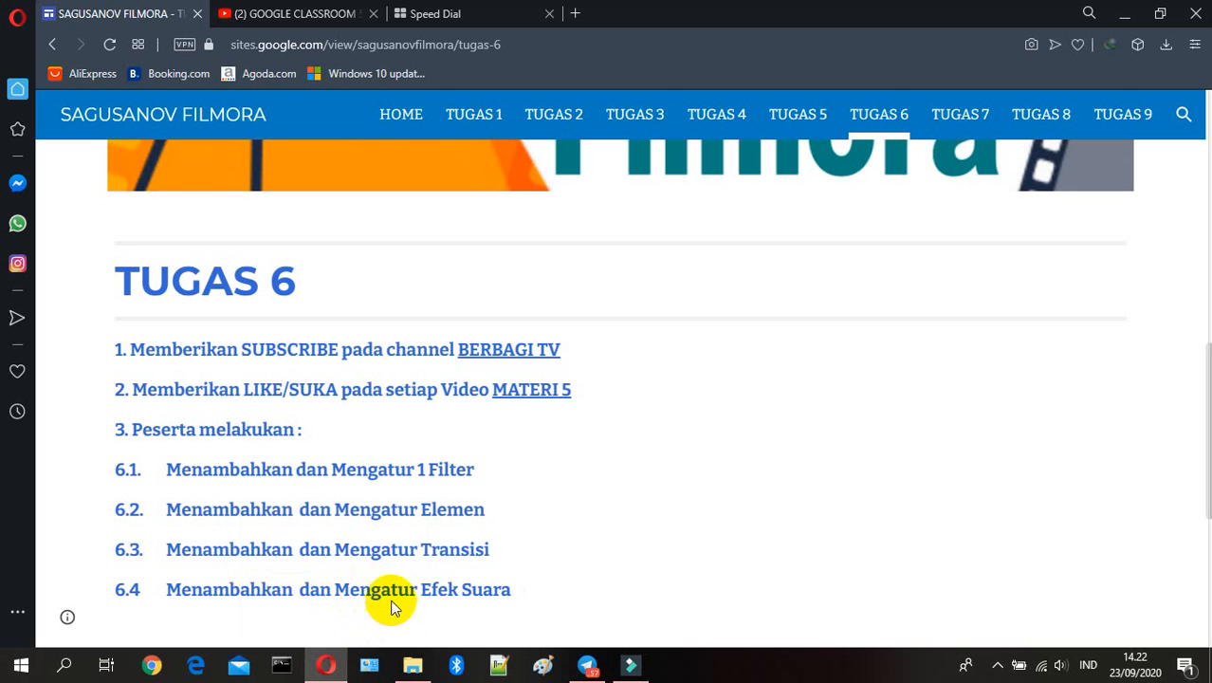
click(633, 667)
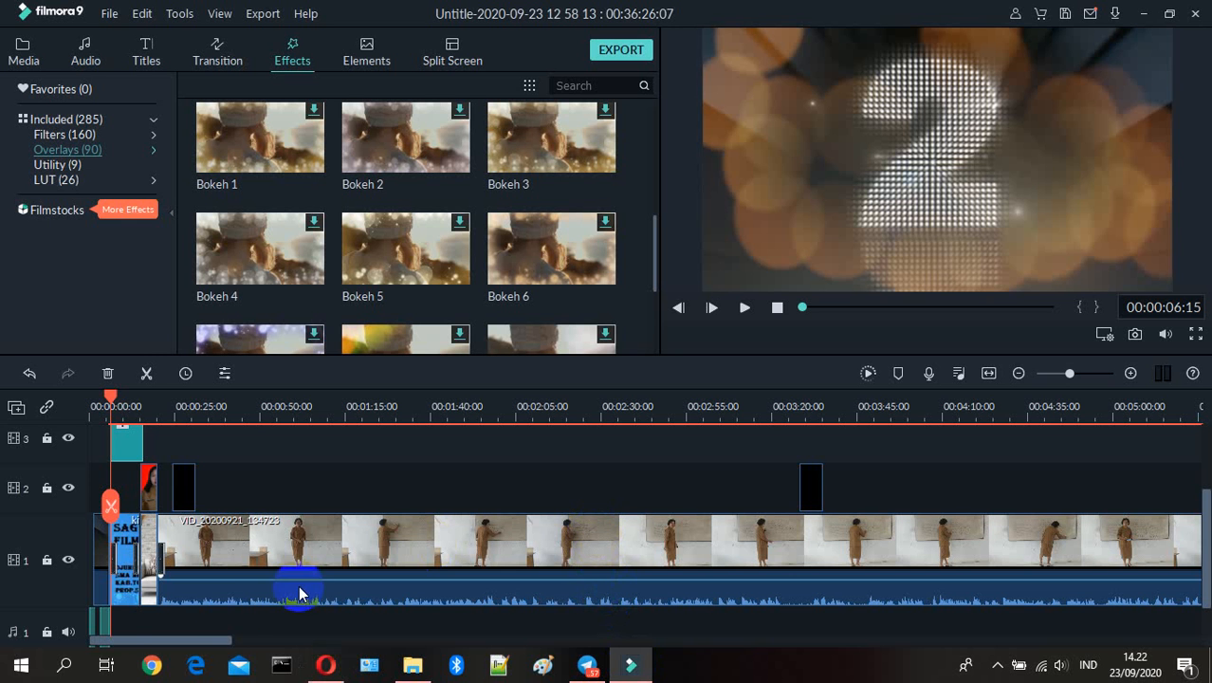
Search Windows for the FastStone Capture application
click(66, 668)
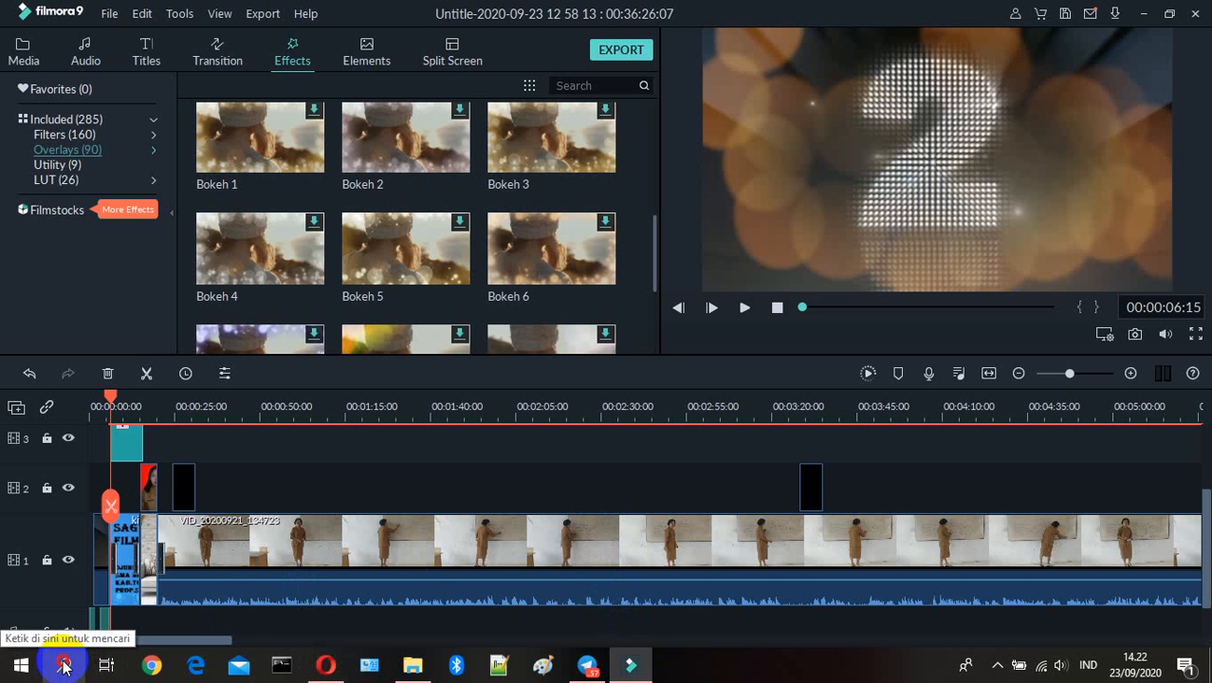
click(63, 665)
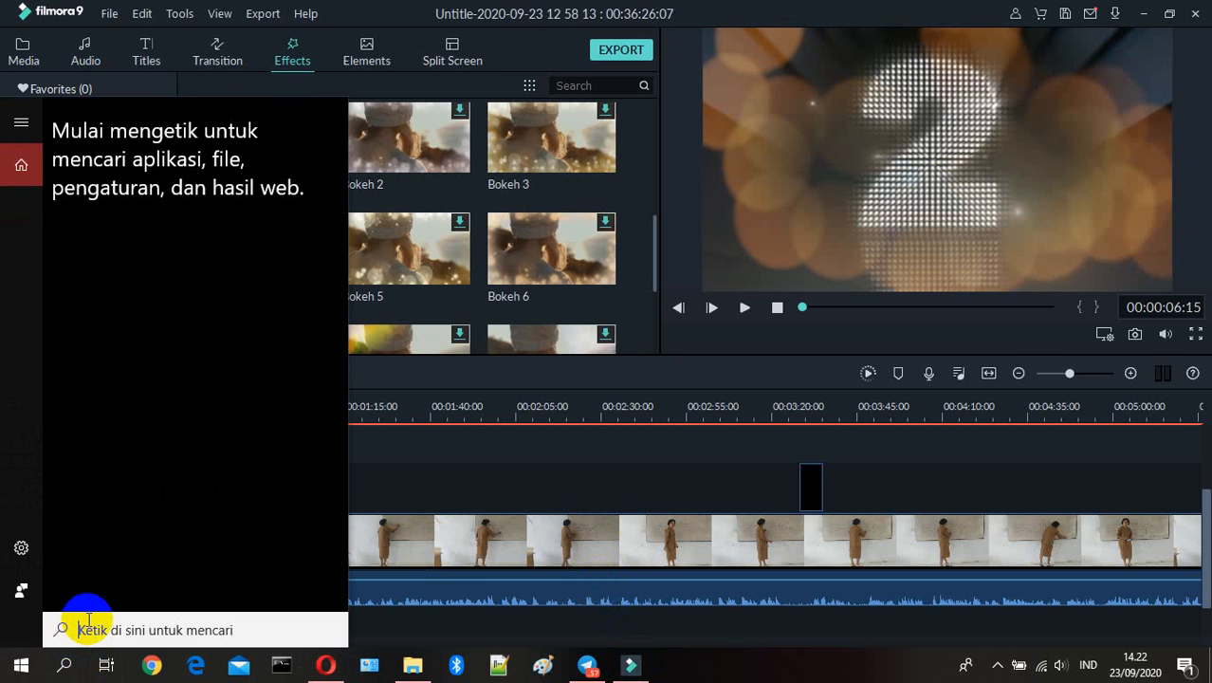
click(84, 630)
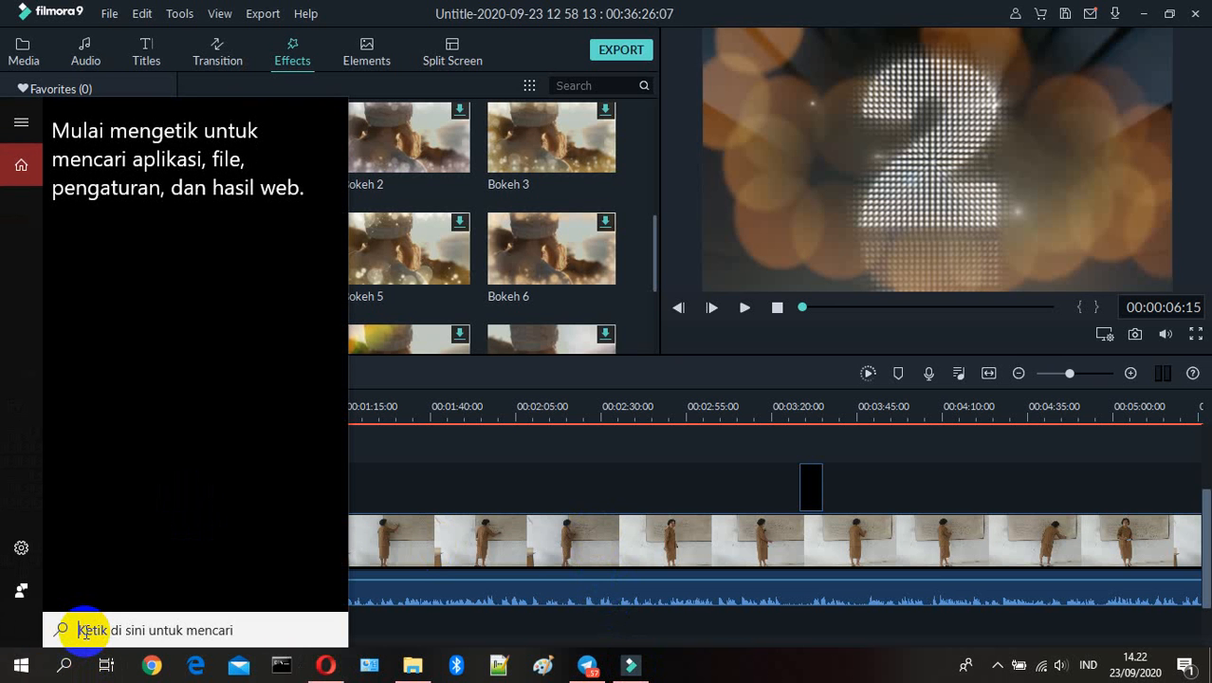
text(f)
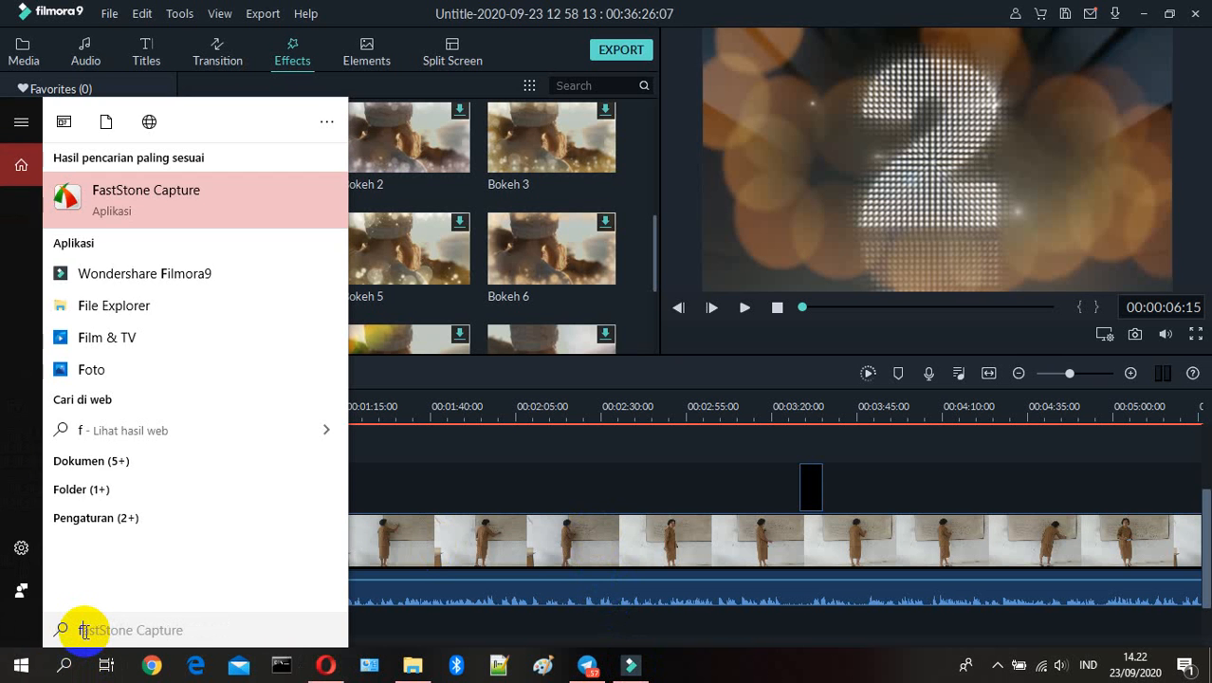